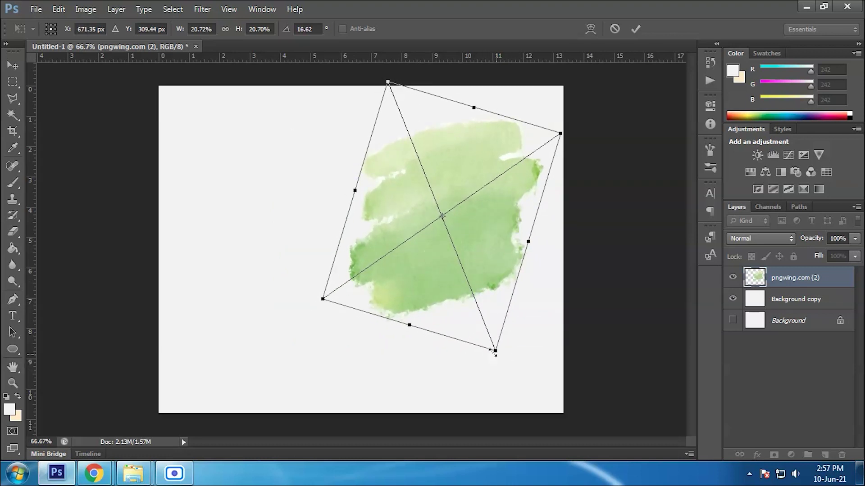
Accept the green watercolour shape's transform and place the portrait cutout over it, enlarged to about 131%
key("Return")
key("g")
left_click(134, 474)
left_click_drag(618, 91, 470, 204)
left_click_drag(548, 282, 588, 303)
left_click_drag(538, 264, 521, 249)
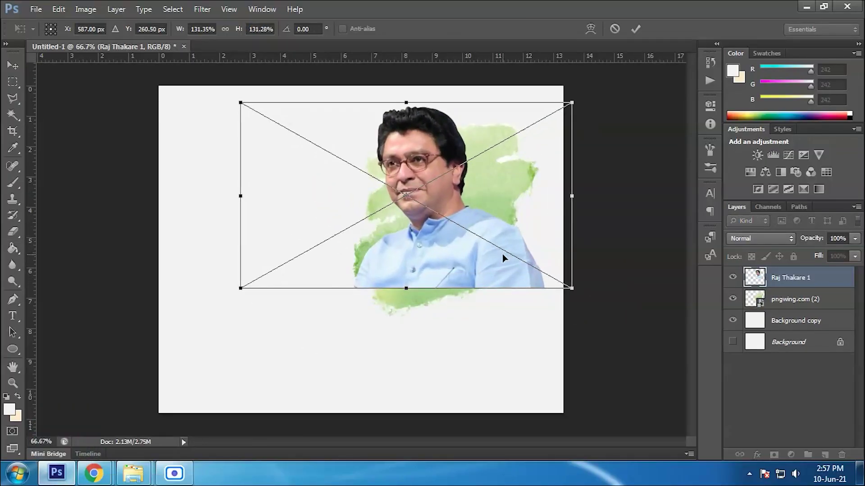
key("Return")
Select the empty area around the green watercolour shape with the Magic Wand on the pngwing.com (2) layer
left_click(792, 301)
key("w")
left_click(350, 351)
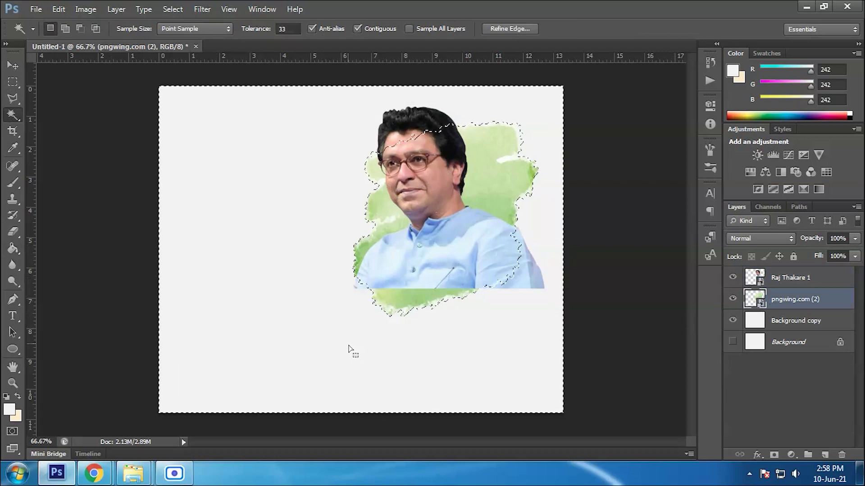
Rasterize the portrait's smart object layer and try deleting the selected area from it
left_click(750, 278)
key("Delete")
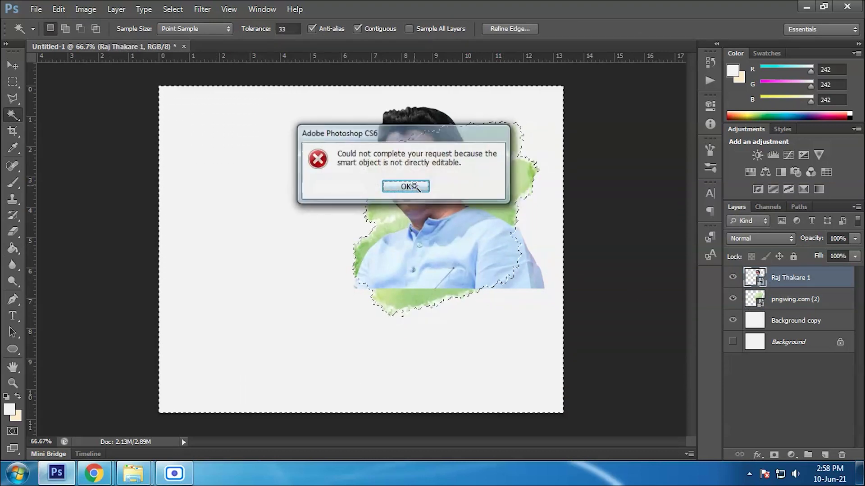
key("Return")
right_click(791, 277)
left_click(684, 145)
key("Delete")
key("ctrl+z")
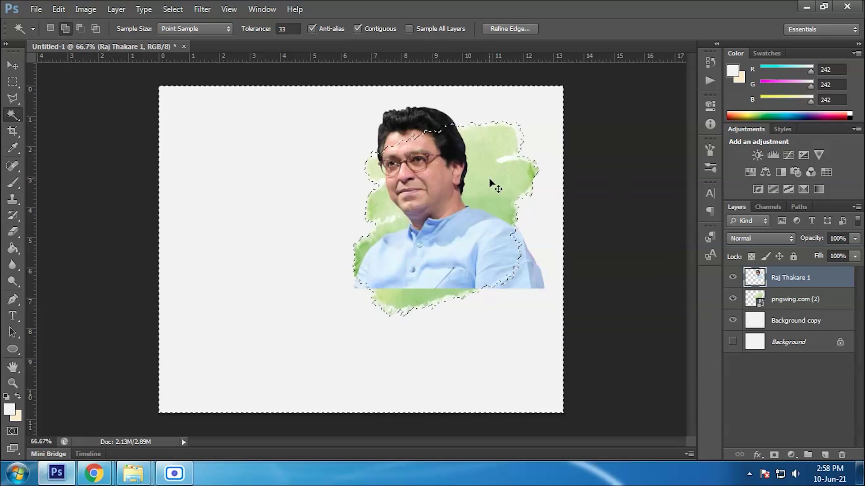
Subtract a rectangle around the head from the selection and delete the remaining selected area from the portrait
left_click(12, 81)
left_click(80, 29)
left_click_drag(364, 83, 467, 165)
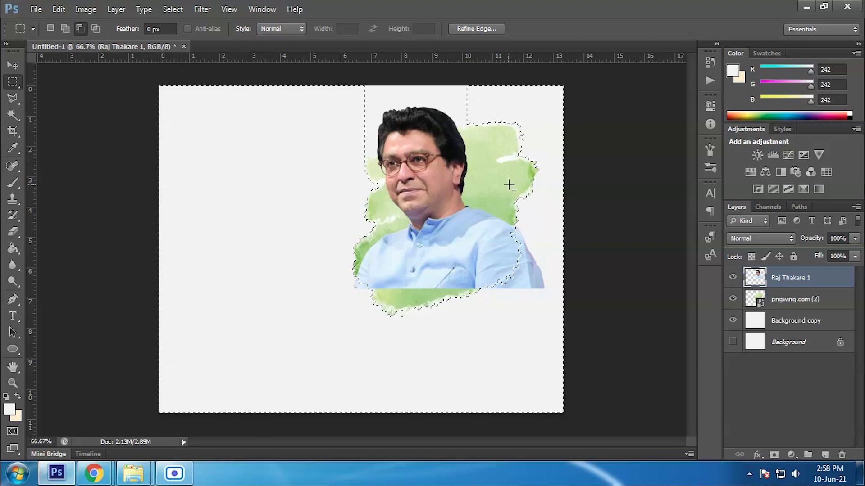
left_click(12, 115)
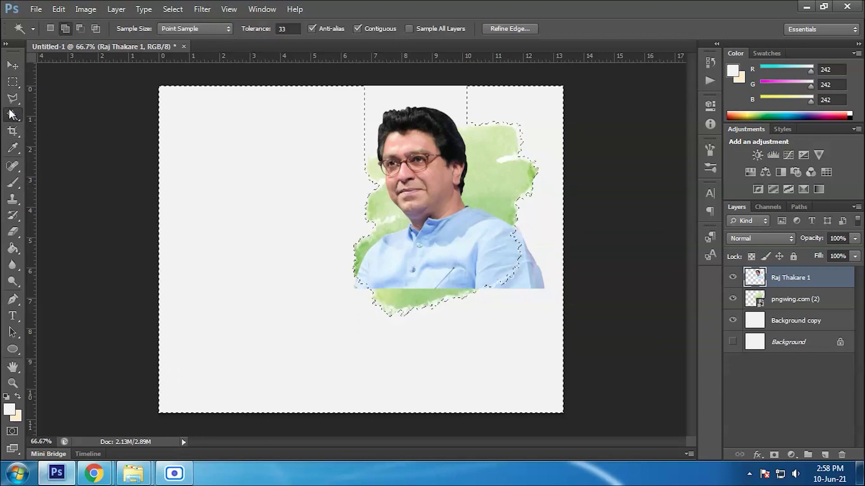
key("ctrl+d")
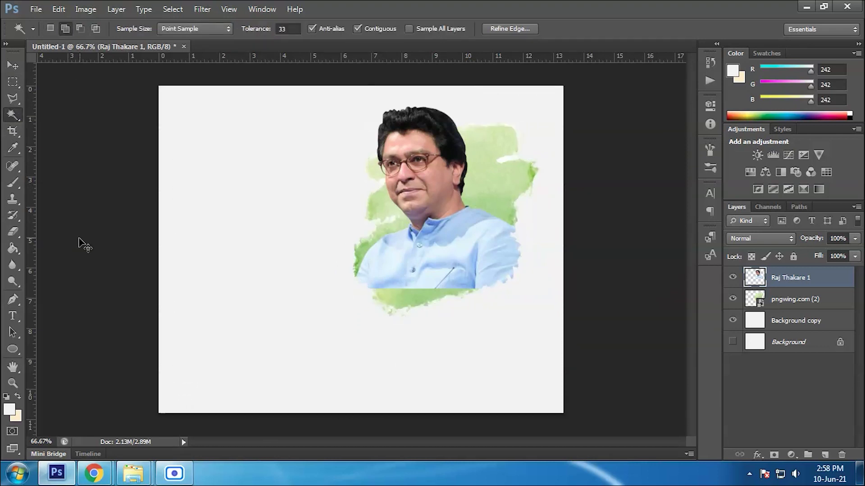
Fade the portrait's lower edge into the watercolour with the Eraser at 60% opacity and scale the portrait down slightly
left_click(13, 234)
mouse_move(430, 311)
left_mouse_down()
mouse_move(385, 331)
mouse_move(510, 345)
left_mouse_up()
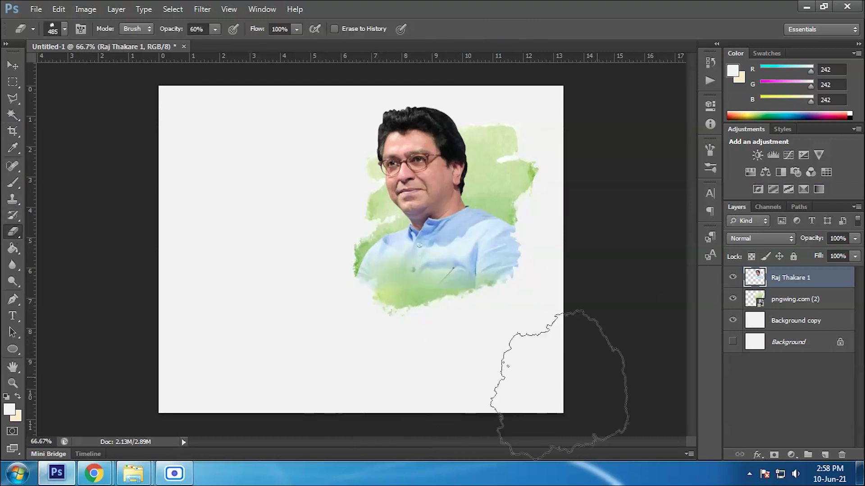
left_click(13, 65)
key("ctrl+t")
mouse_move(520, 288)
left_mouse_down()
mouse_move(506, 278)
mouse_move(518, 289)
left_mouse_up()
key("Return")
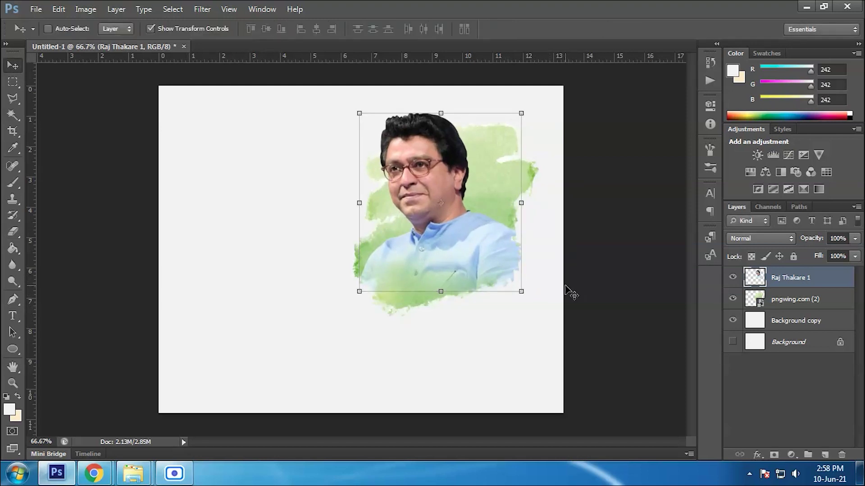
left_click(7, 83)
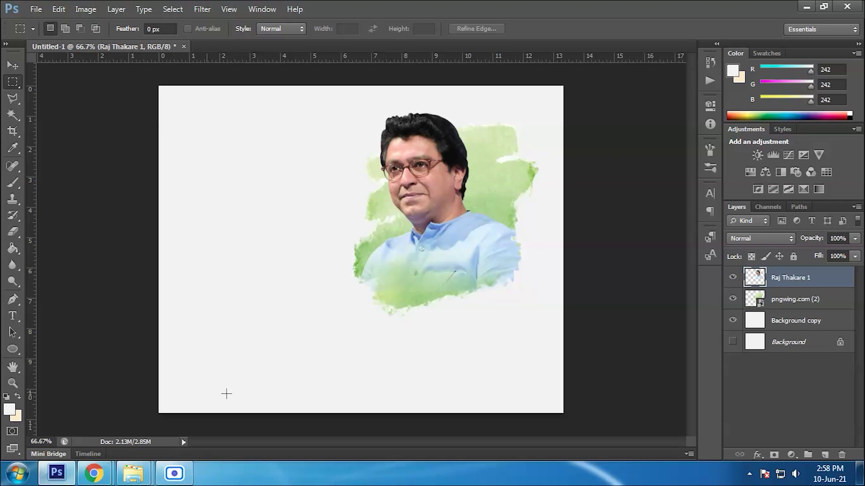
Place the 14 June date graphic (१४ जुन) at a small size in the empty area beside the portrait's head
left_click(135, 472)
left_click_drag(133, 91, 529, 192)
left_click_drag(563, 87, 499, 139)
left_click_drag(466, 197, 409, 180)
left_click_drag(440, 345, 474, 373)
left_click_drag(416, 264, 435, 287)
key("Return")
Nudge the १४ जुन date graphic slightly further away from the portrait
left_click(15, 66)
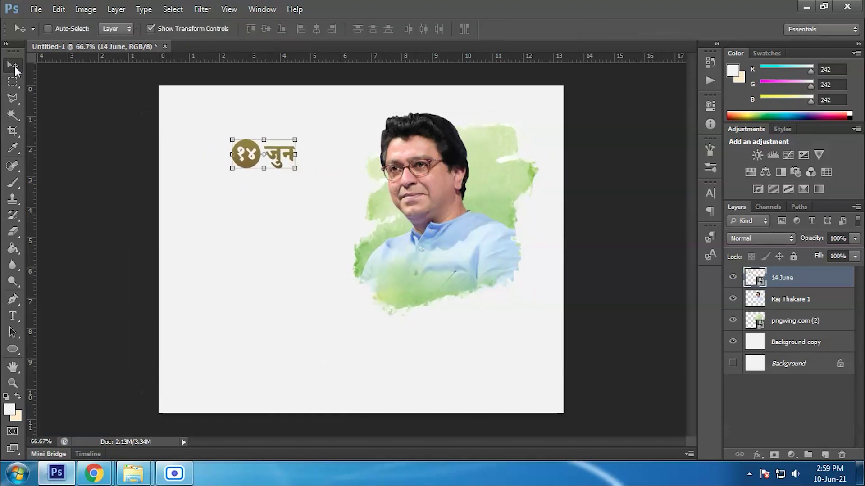
left_click(167, 28)
key("shift+Left")
key("shift+Left")
key("shift+Left")
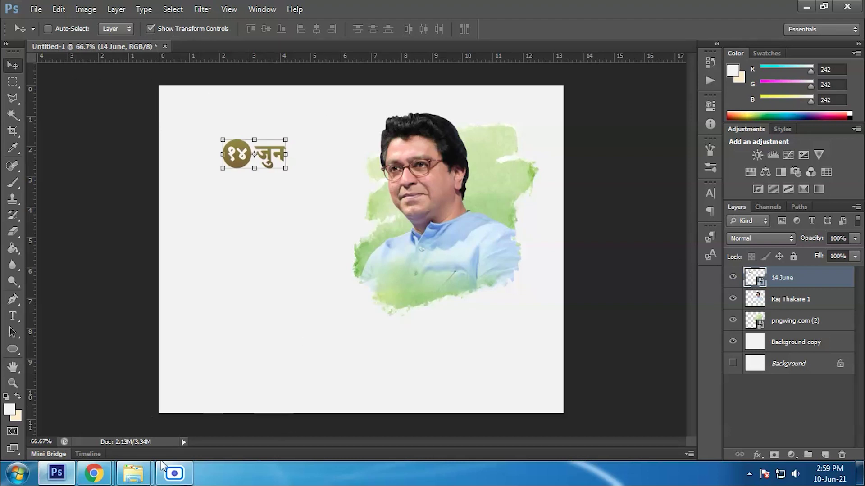
Switch to Google Input Tools in Chrome and copy the Shree-Dev encoded version of the मराठी माणसावर प्रेम करणार line
mouse_move(95, 477)
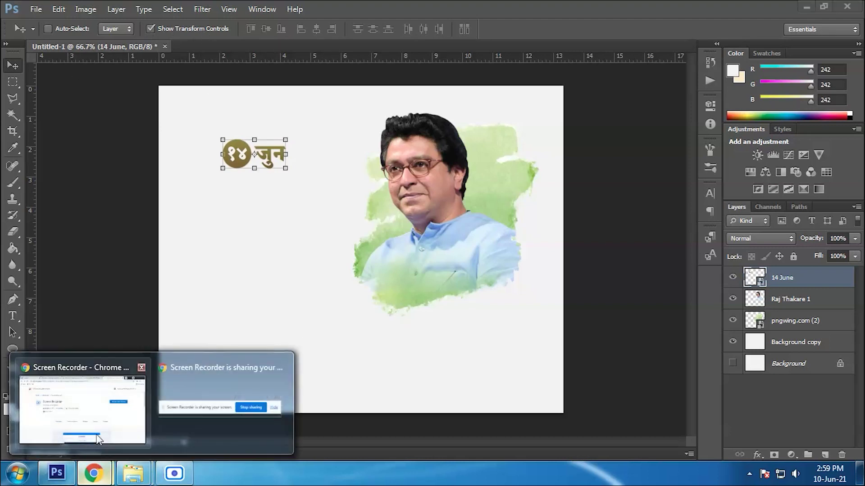
left_click(89, 412)
left_click(487, 17)
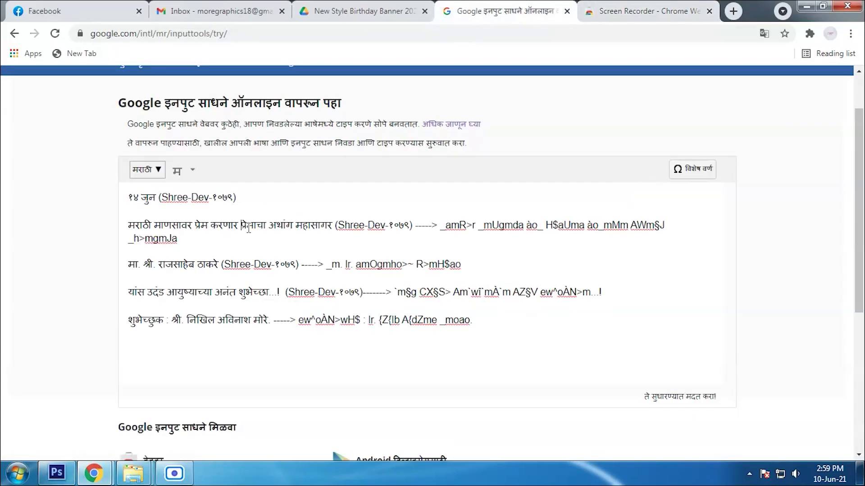
left_click_drag(441, 225, 615, 235)
key("ctrl+c")
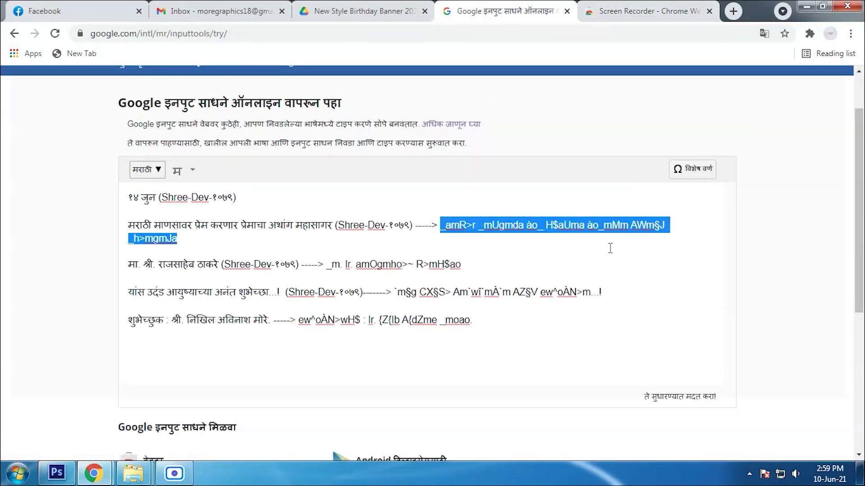
Switch to Photoshop and paste the copied line as a new text layer below the date graphic
left_click(64, 481)
left_click(13, 316)
left_click(247, 215)
key("ctrl+v")
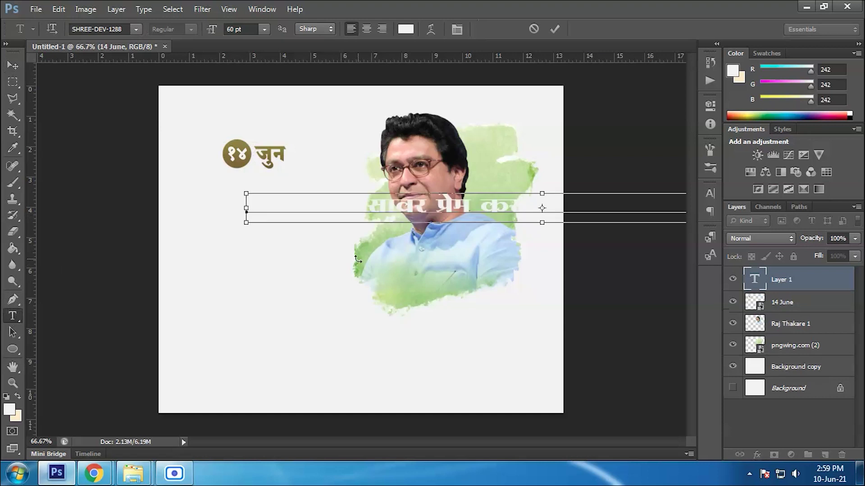
Check the required font in Chrome and set all the pasted Photoshop text to SHREE-DEV-1079
key("ctrl+a")
left_click(93, 473)
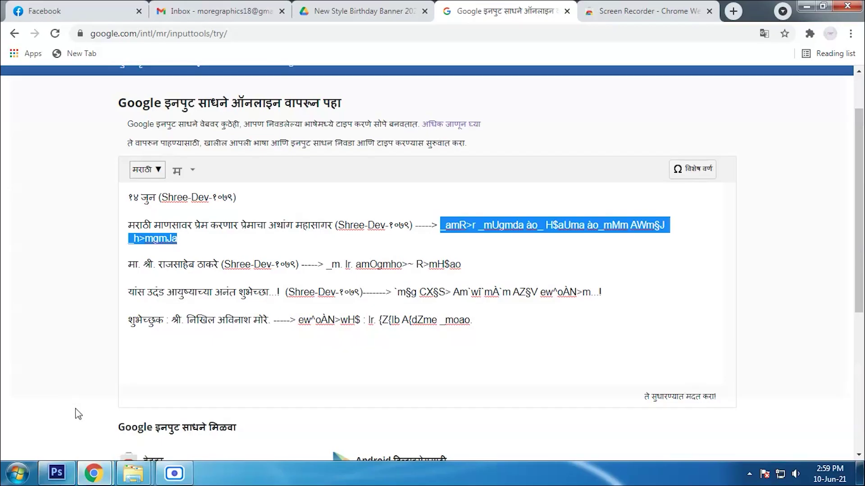
left_click(65, 481)
left_click(135, 30)
scroll(185, 202, "up", 15)
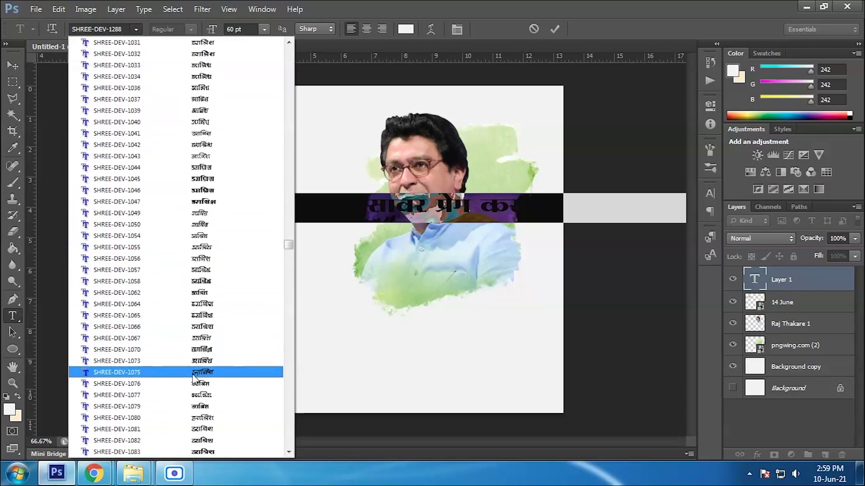
left_click(187, 407)
Set the text colour to olive 8d813a, sampled from the circle of the date graphic
left_click(406, 30)
left_click(239, 140)
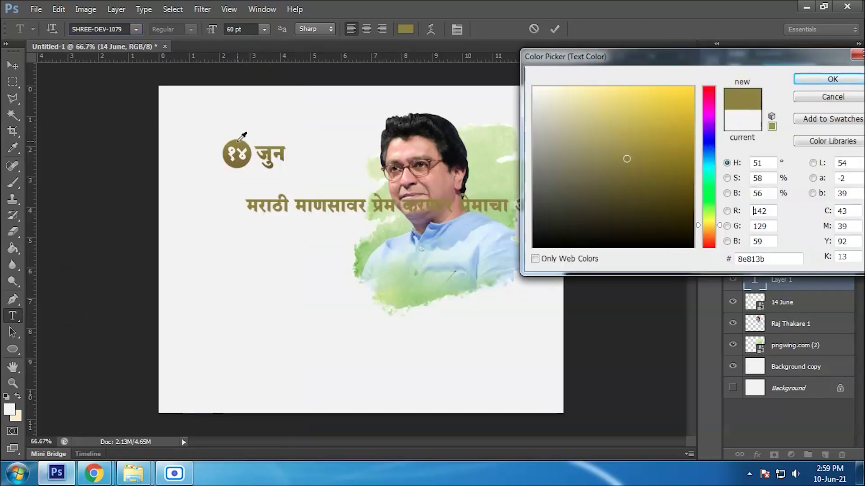
left_click(229, 165)
left_click(240, 167)
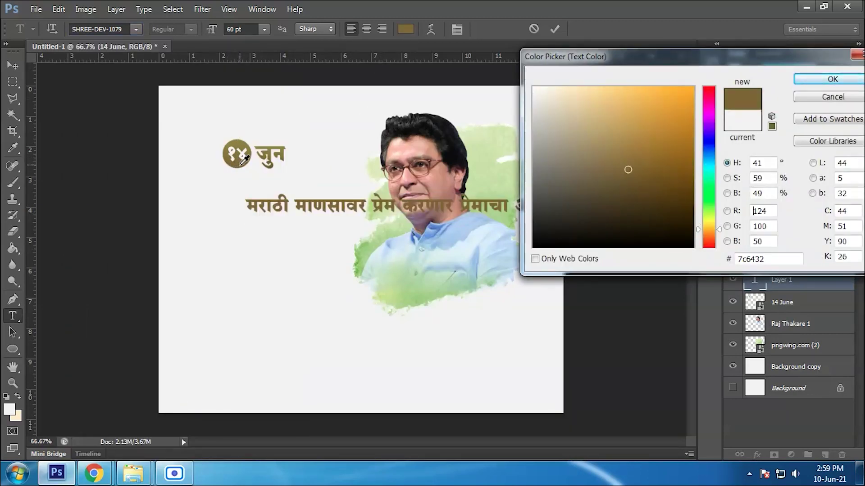
left_click(439, 302)
left_click(368, 244)
left_click(242, 162)
left_click(240, 139)
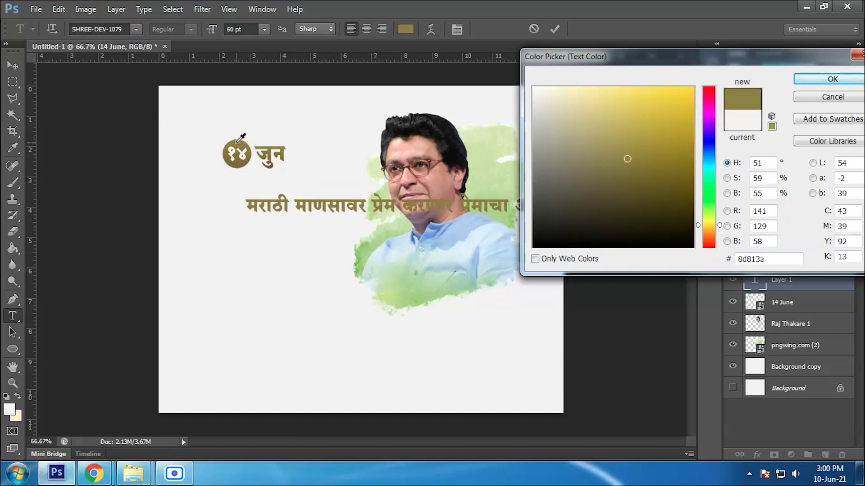
left_click(812, 81)
Trim the text to the word मराठी and enlarge it to 70.36 pt beneath the date graphic
left_click(358, 210)
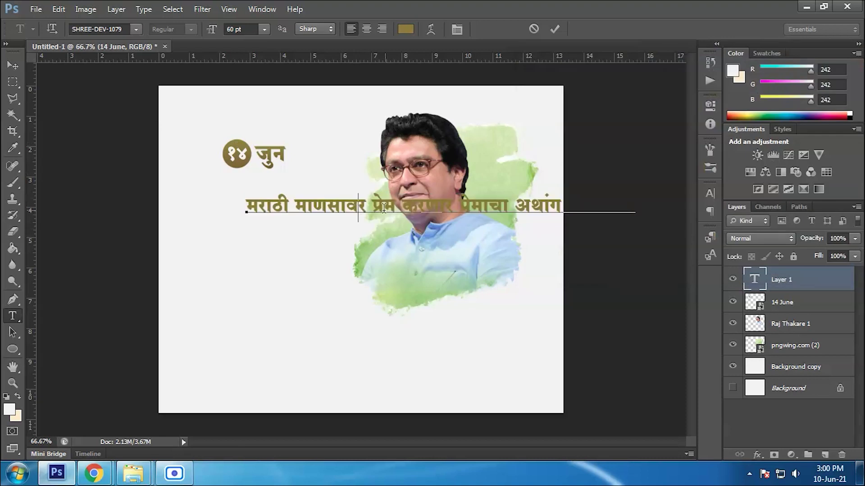
left_click_drag(303, 199, 634, 242)
key("BackSpace")
left_click(13, 65)
left_click_drag(281, 207, 261, 198)
key("Return")
Add a separate text layer reading माणसावर below the word मराठी
left_click(12, 383)
left_click(244, 196)
left_click(12, 66)
left_click(12, 315)
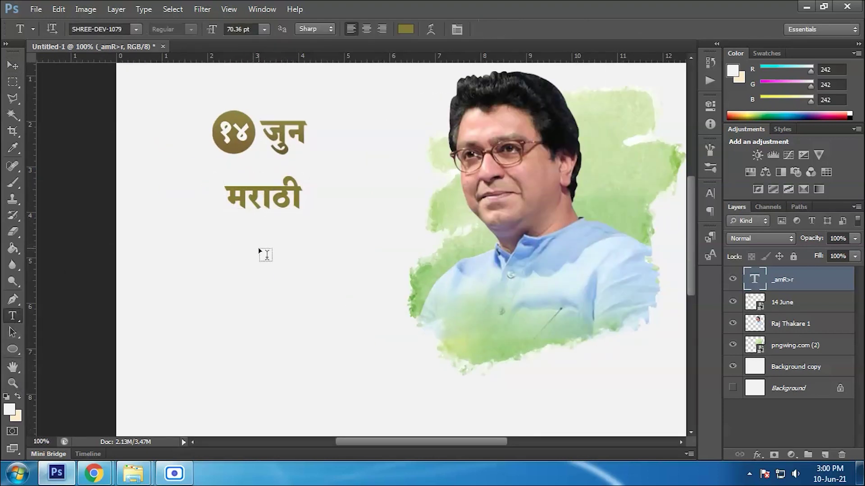
left_click(263, 250)
key("ctrl+v")
key("ctrl+x")
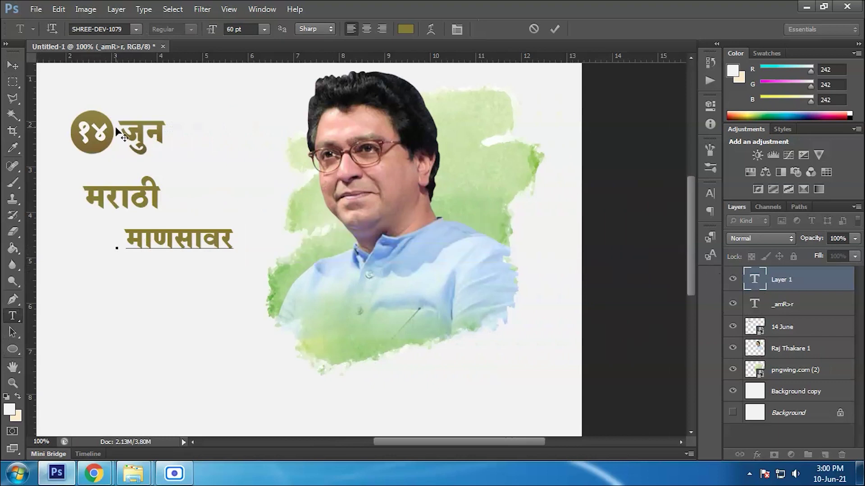
key("ctrl+Return")
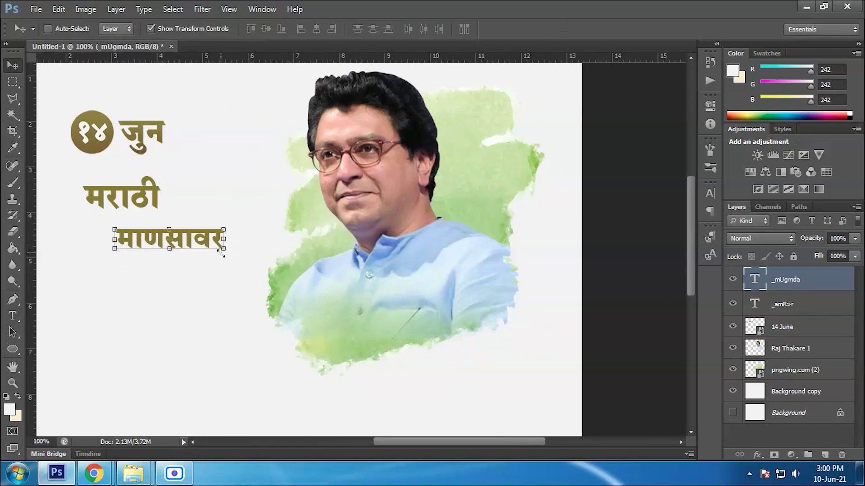
Scale the माणसावर text down to 42.22 pt and fit it directly under मराठी
key("ctrl+t")
left_click_drag(224, 265, 153, 235)
key("Return")
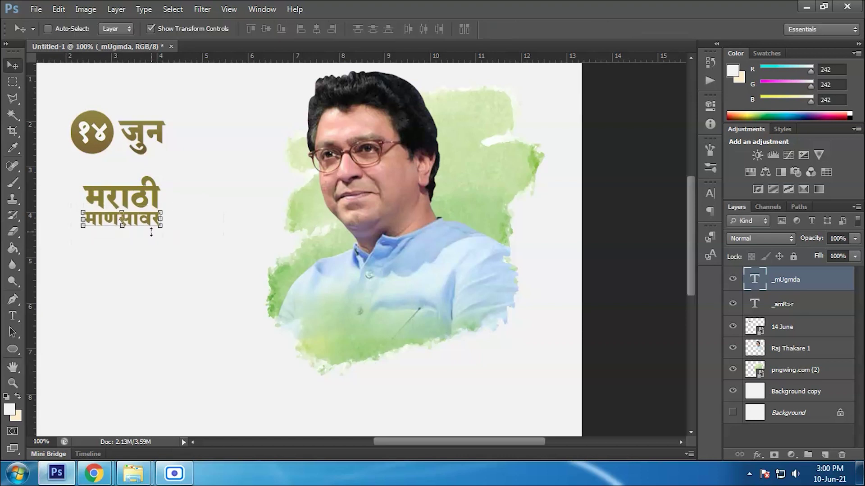
Extend the second line to read माणसावर प्रेम and recentre it under मराठी
mouse_move(93, 474)
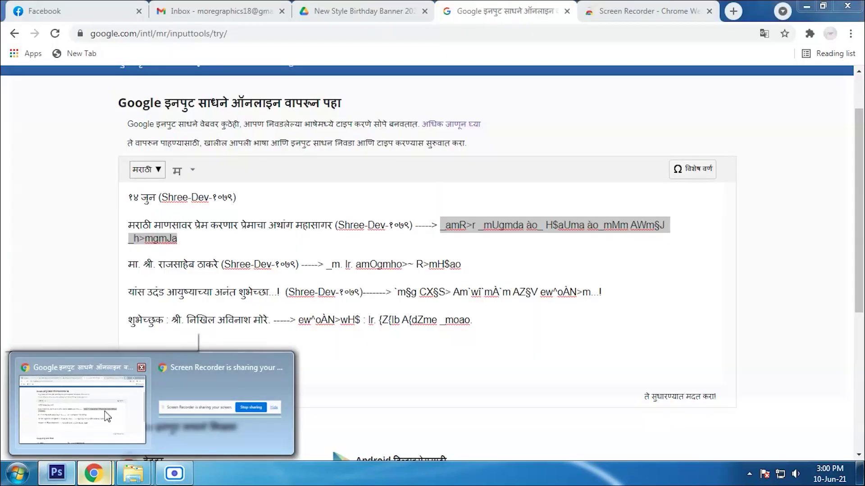
left_click(43, 406)
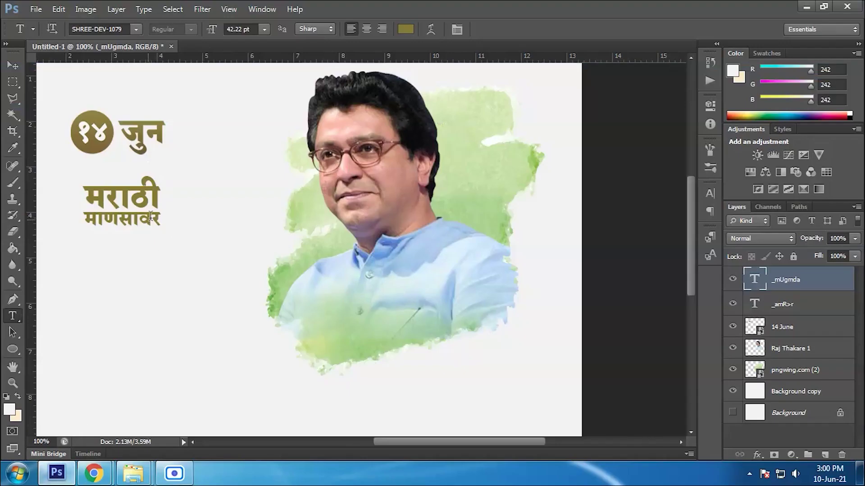
key("ctrl+v")
left_click_drag(190, 220, 449, 219)
key("BackSpace")
key("ctrl+Return")
key("v")
left_click_drag(278, 182, 274, 181)
key("Up")
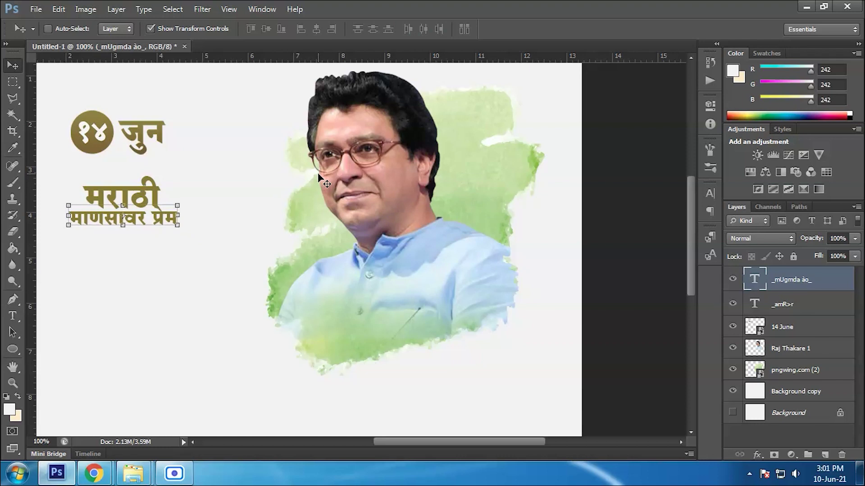
Add a new text layer reading करणार प्रेमाचा below the माणसावर प्रेम line
key("m")
left_click(13, 316)
left_click(123, 248)
key("ctrl+v")
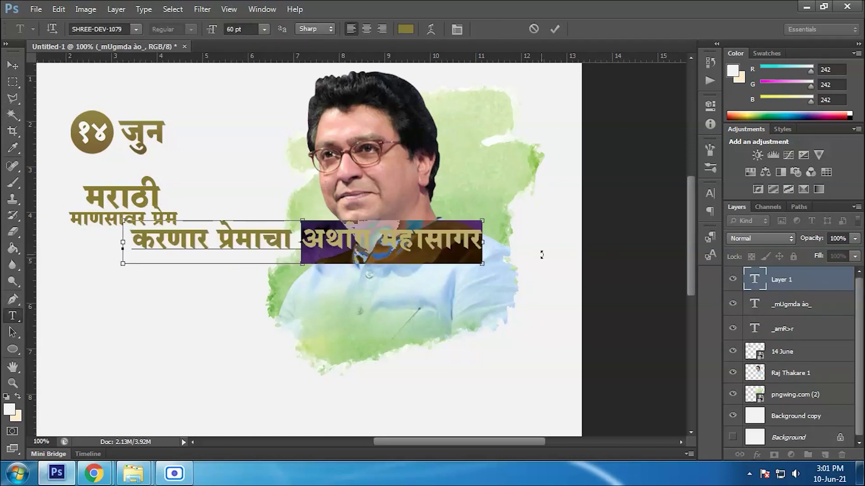
key("BackSpace")
left_click(136, 233)
key("BackSpace")
Scale the करणार प्रेमाचा line to 66.53% width and 65.96% height and align it closely beneath the second line
left_click(12, 65)
key("ctrl+t")
left_click_drag(279, 249, 176, 244)
key("Down")
key("Down")
key("Down")
key("Down")
key("Down")
key("Down")
key("Down")
key("Down")
key("Down")
key("Down")
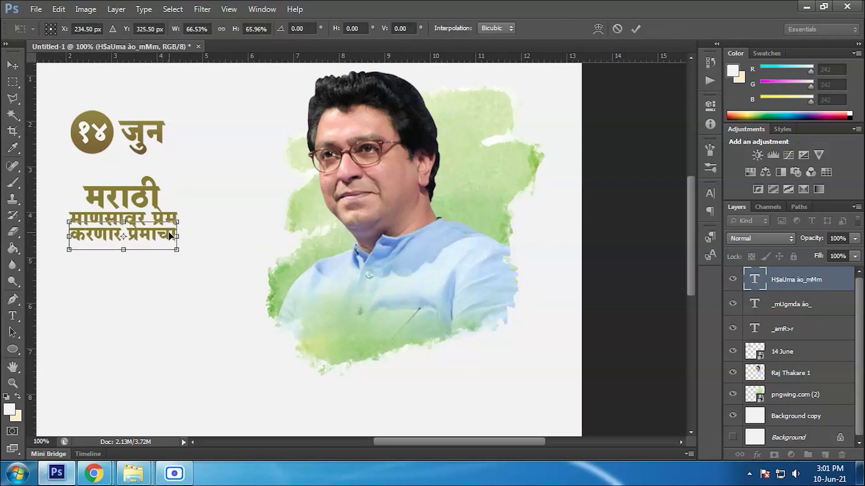
key("Right")
key("Right")
key("Up")
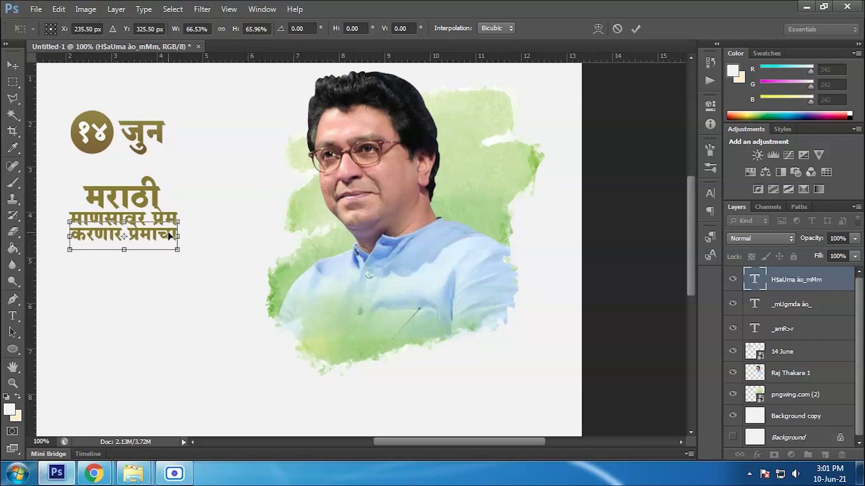
key("Up")
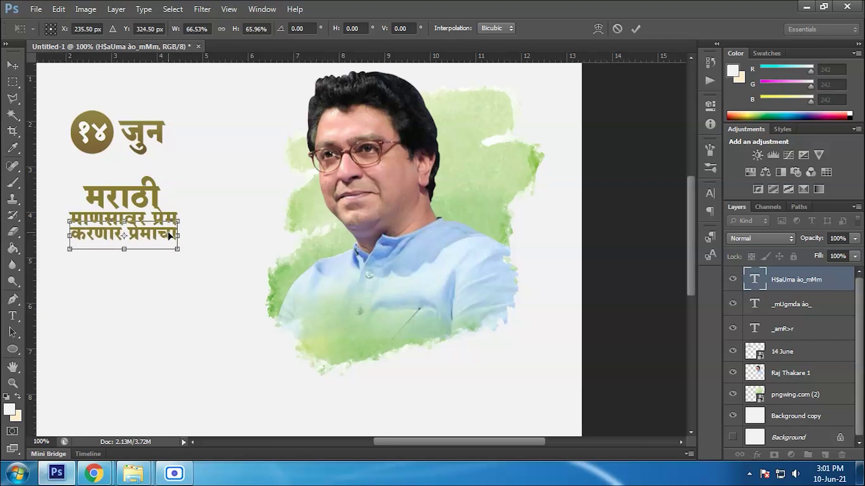
key("Return")
left_click(18, 85)
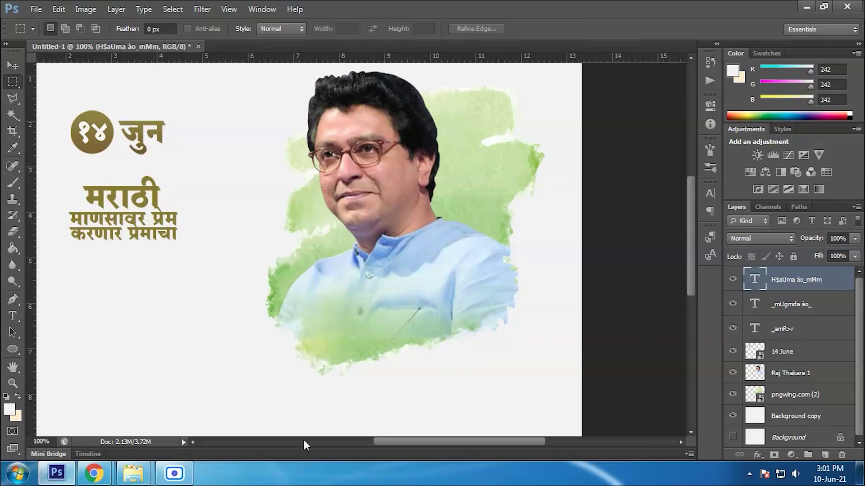
Duplicate the करणार प्रेमाचा line below itself and replace the copy's text with अथांग महासागर
scroll(279, 428, "left", 5)
left_click_drag(782, 282, 824, 455)
left_click(12, 65)
left_click_drag(263, 235, 266, 252)
left_click(12, 316)
left_click(245, 264)
key("ctrl+a")
key("ctrl+v")
left_click(12, 67)
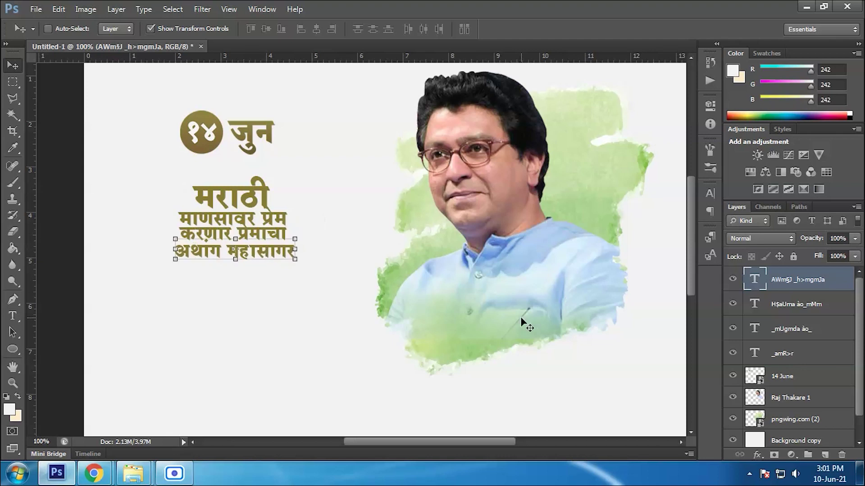
Nudge the अथांग महासागर line closer beneath करणार प्रेमाचा so the stacked lines sit evenly centred
key("Up")
left_click(801, 306)
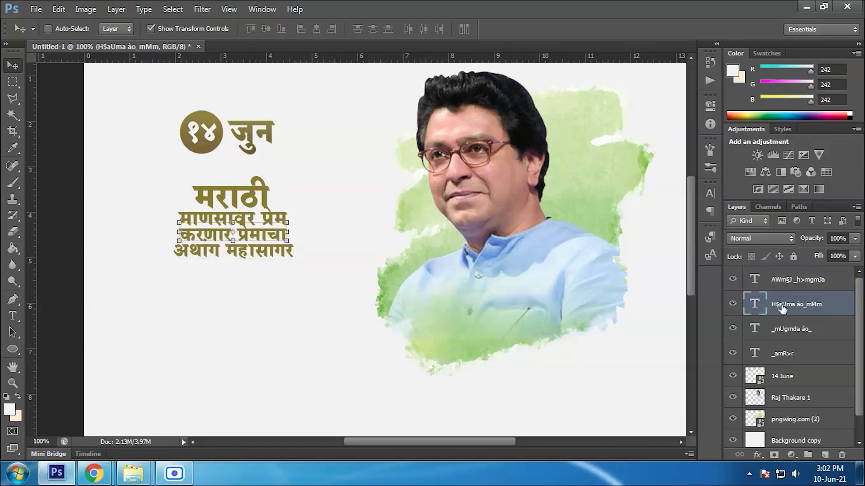
key("m")
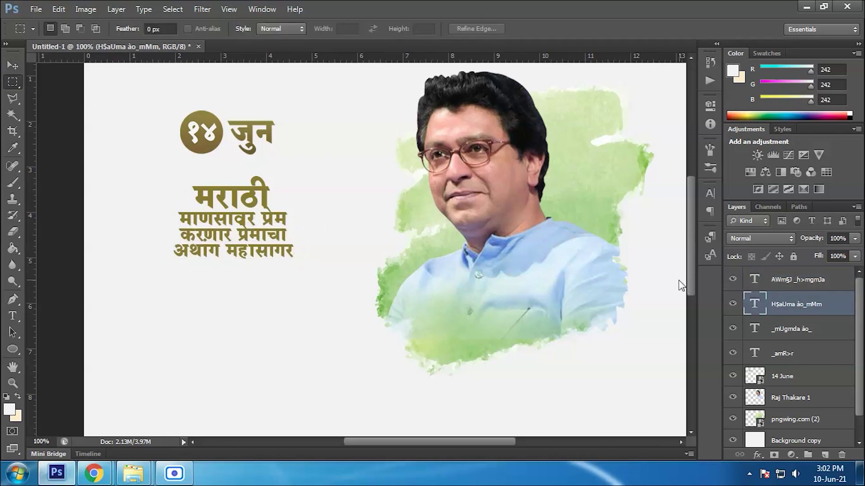
key("ctrl+s")
left_click(536, 280)
Scale the मराठी line to 74.80% width and 73.75% height and keep it centred just above माणसावर प्रेम
left_click(782, 353)
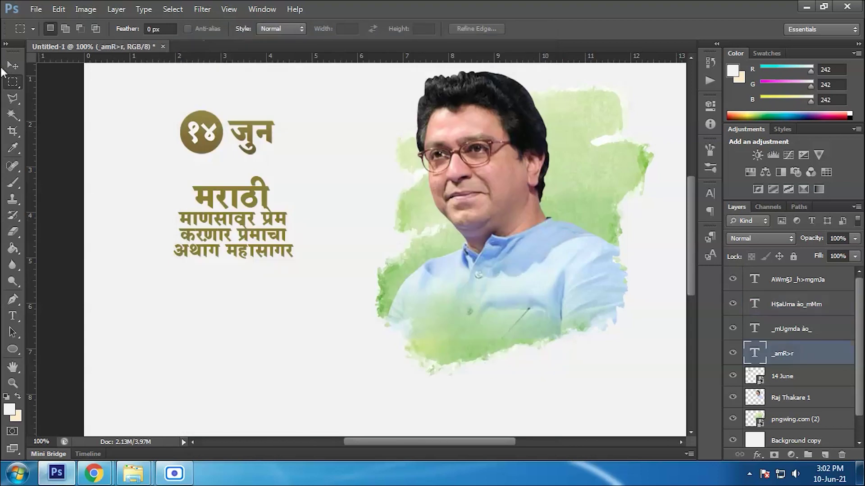
key("v")
key("ctrl+t")
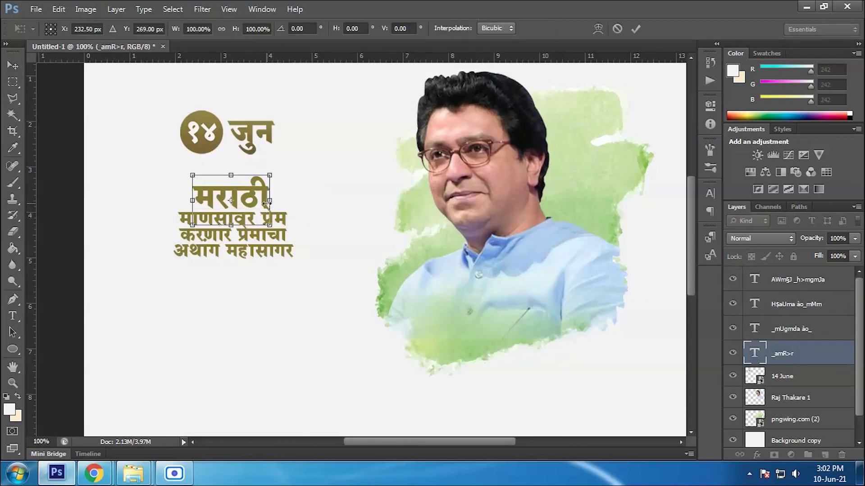
left_click_drag(271, 178, 266, 181)
left_click_drag(246, 202, 262, 187)
left_click_drag(247, 205, 244, 206)
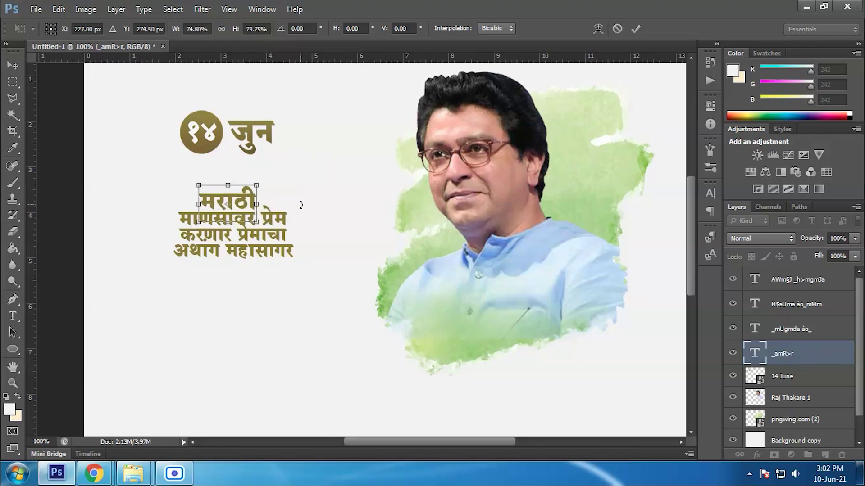
key("Return")
left_click(13, 80)
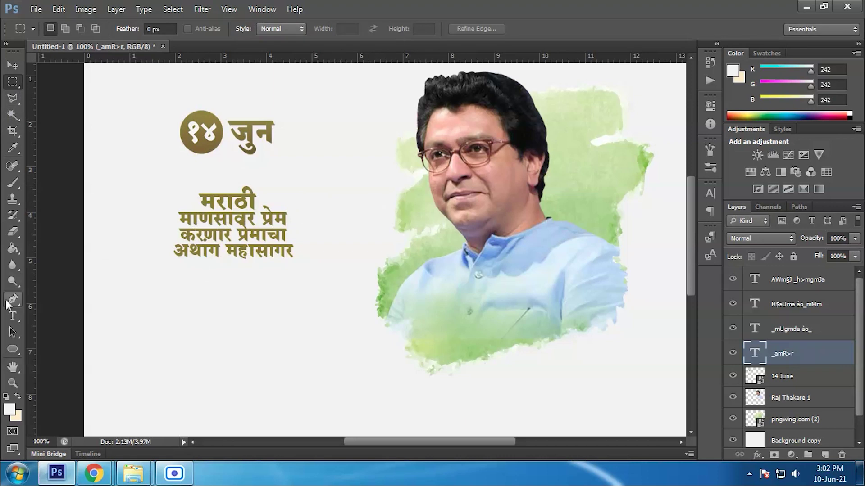
Enlarge the माणसावर प्रेम line slightly to match the width of अथांग महासागर and shift मराठी up a little
left_click(13, 66)
key("alt+bracketright")
left_click_drag(287, 234, 291, 236)
key("Return")
key("alt+bracketleft")
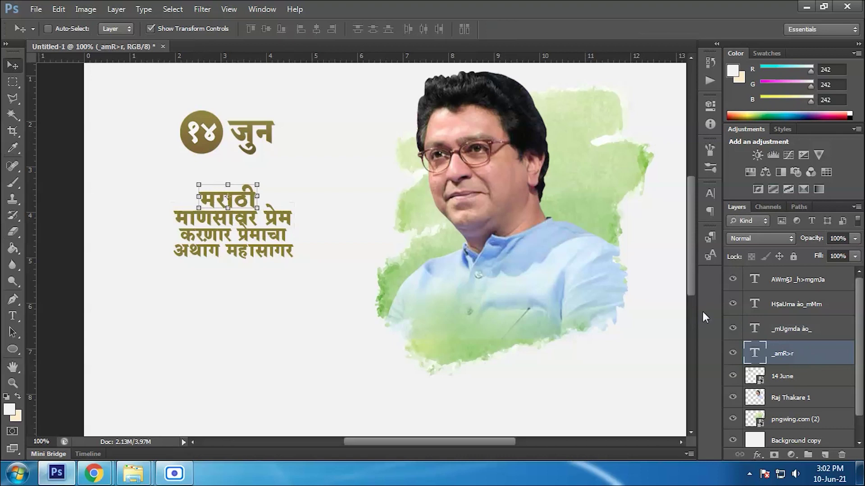
key("m")
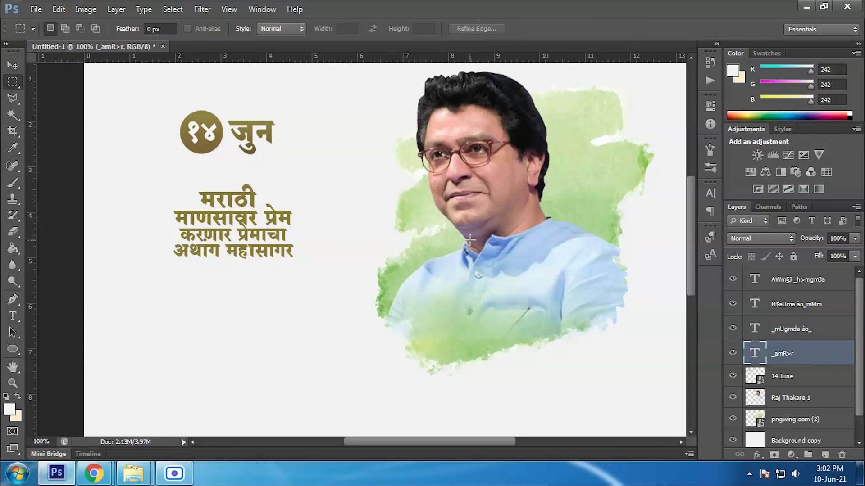
Copy the encoded राजसाहेब ठाकरे text from the Google Input Tools page in Chrome and paste it in Photoshop as a new text layer below the tribute lines
mouse_move(93, 472)
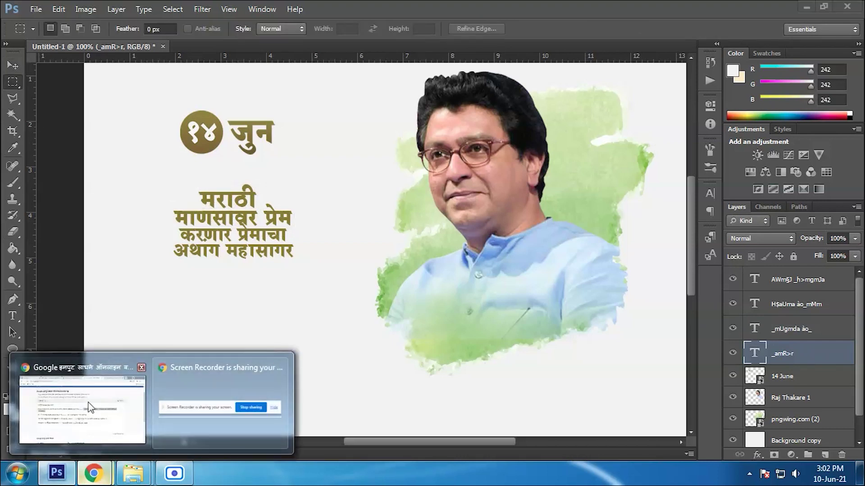
left_click(92, 408)
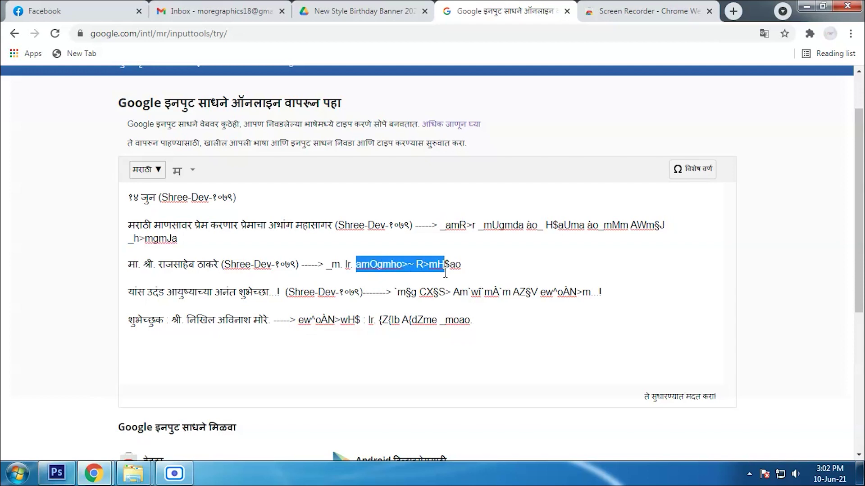
key("ctrl+x")
key("ctrl+z")
left_click(57, 472)
left_click(12, 317)
left_click(235, 298)
key("ctrl+v")
mouse_move(93, 473)
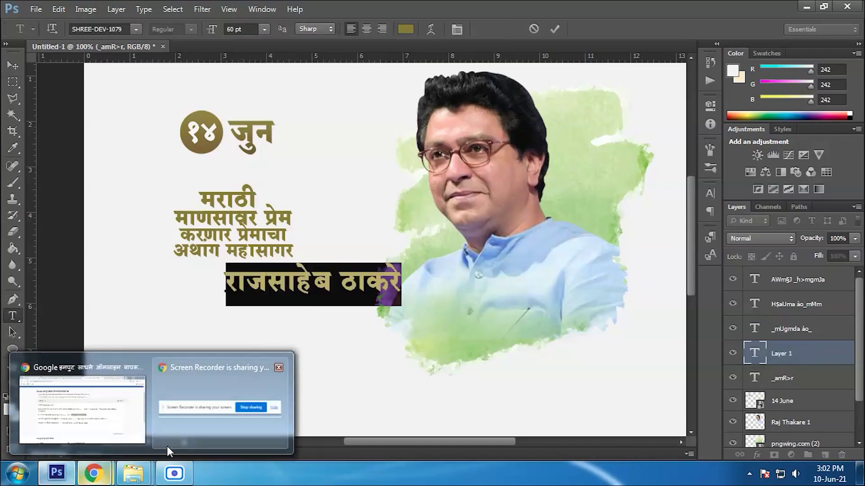
left_click(108, 415)
left_click(57, 473)
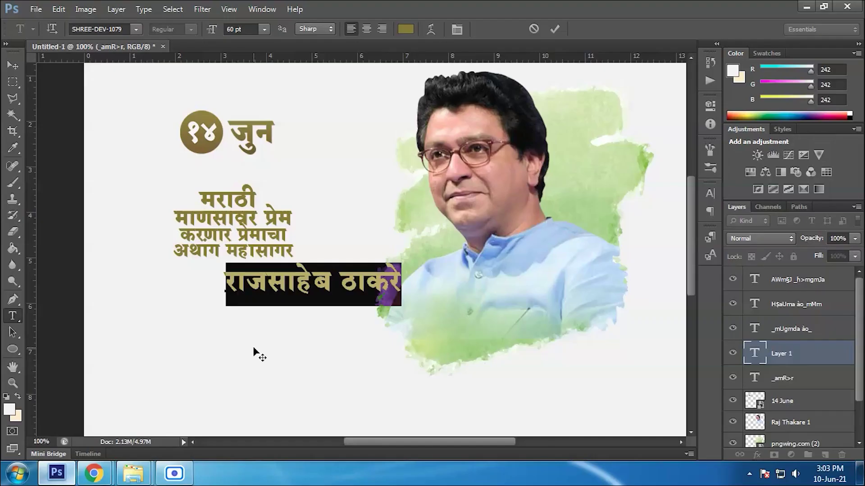
Change the font of the राजसाहेब ठाकरे text to SHREE-DEV-1288
left_click(134, 31)
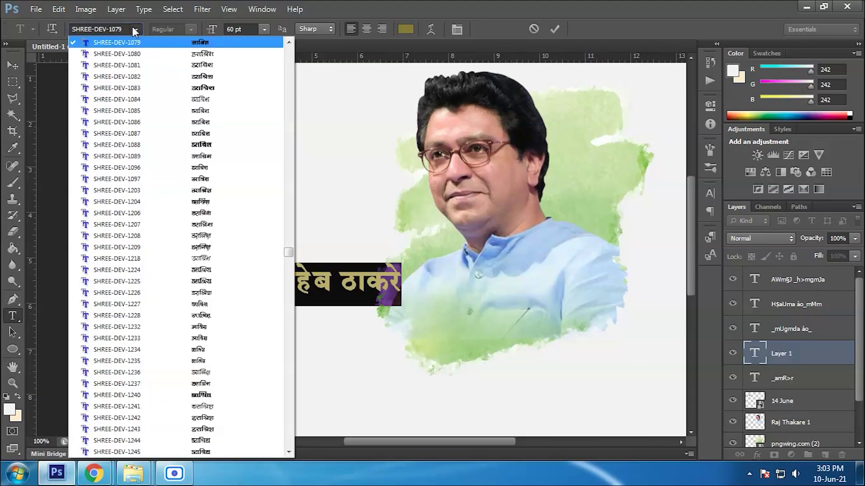
left_click(218, 147)
mouse_move(100, 481)
left_click(93, 434)
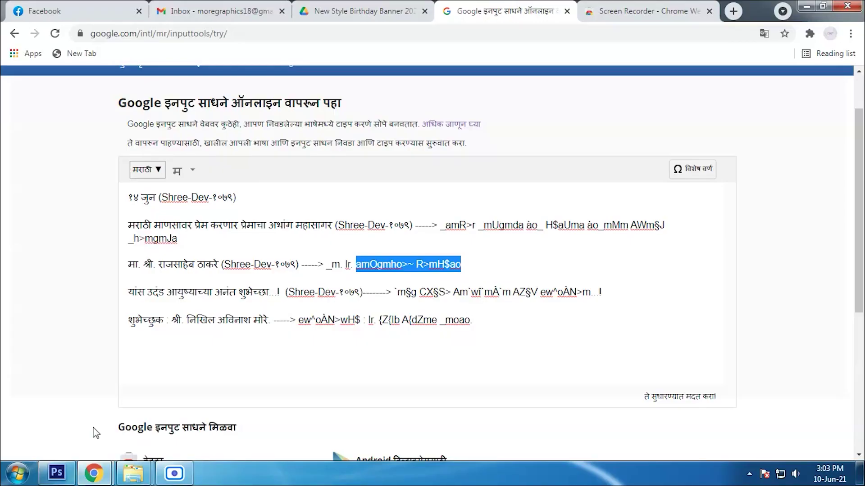
left_click(57, 473)
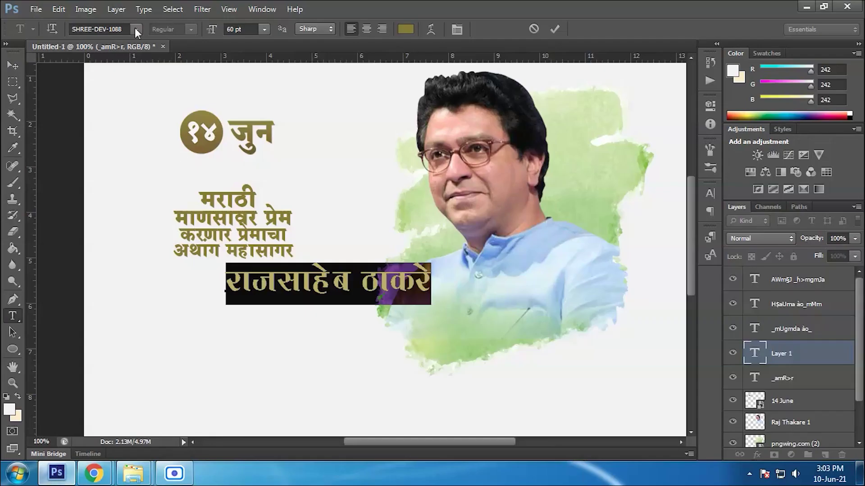
left_click(136, 29)
scroll(198, 307, "down", 10)
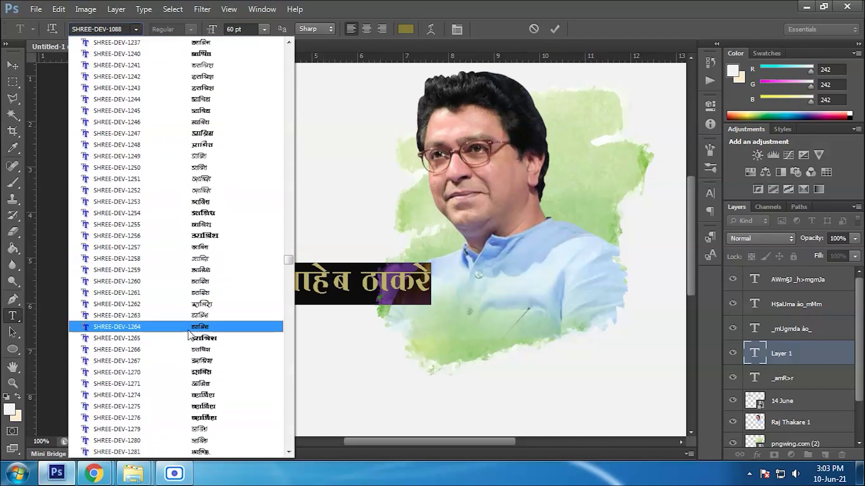
left_click(175, 429)
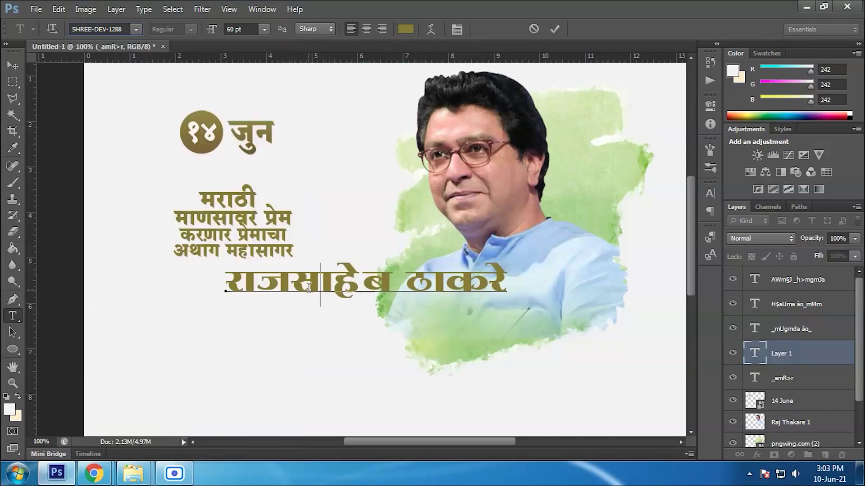
Shorten the new text to राजसाहेब, enlarge it to 137.79% width and 135.64% height, and place it directly beneath अथांग महासागर
key("BackSpace")
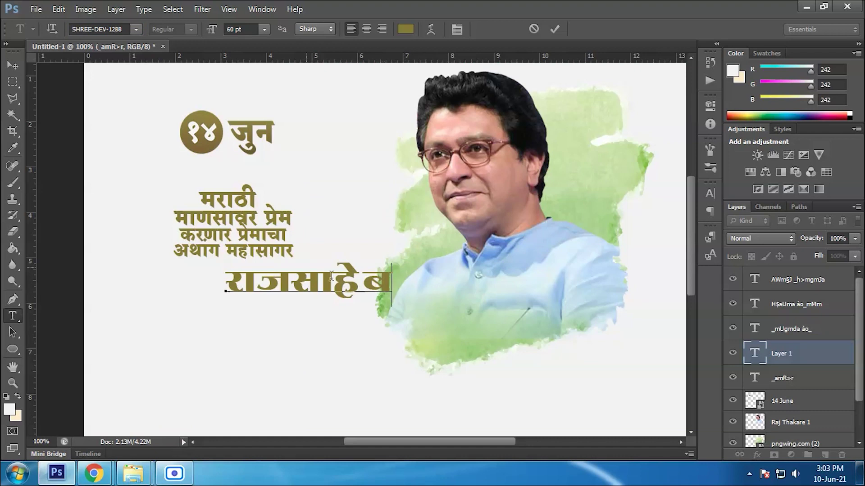
left_click(13, 65)
left_click_drag(353, 280, 310, 269)
mouse_move(352, 298)
left_mouse_down()
mouse_move(371, 299)
mouse_move(339, 294)
mouse_move(324, 274)
mouse_move(365, 301)
left_mouse_up()
left_click_drag(324, 263, 315, 268)
left_click_drag(357, 299, 375, 305)
left_click_drag(335, 272, 331, 275)
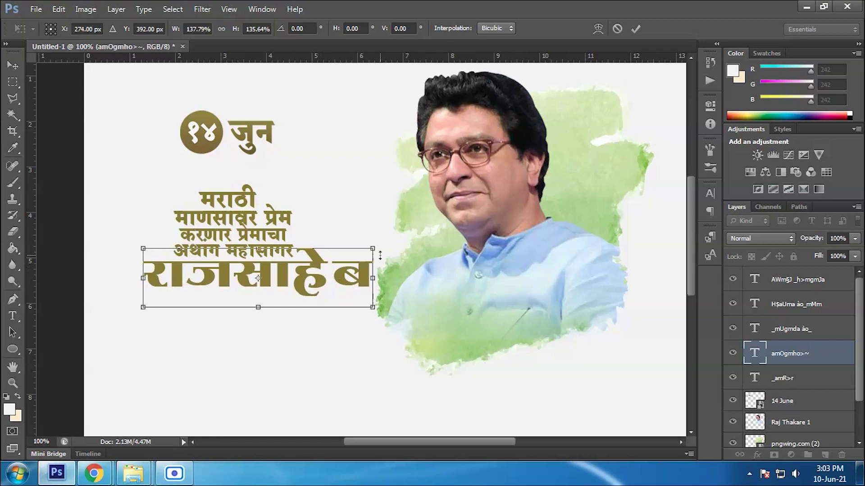
key("Return")
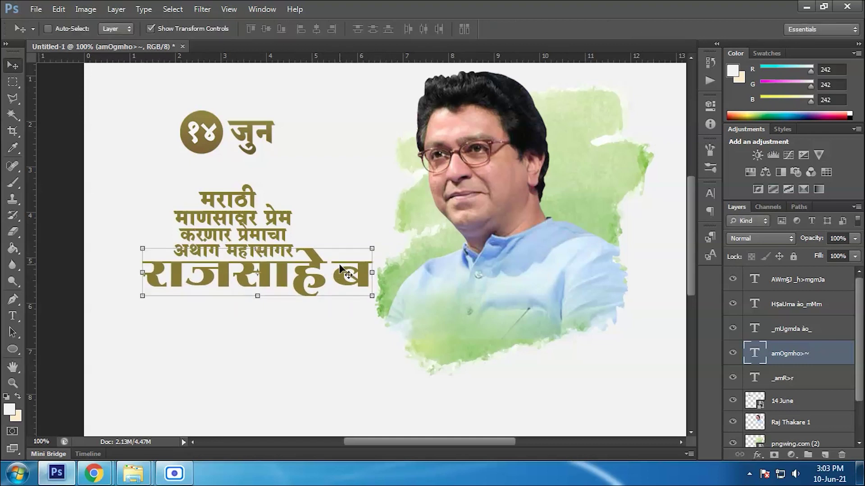
Move the राजसाहेब layer to the top of the stack and add a Gradient Overlay with start colour #7b6332 sampled from the date circle
left_click(15, 338)
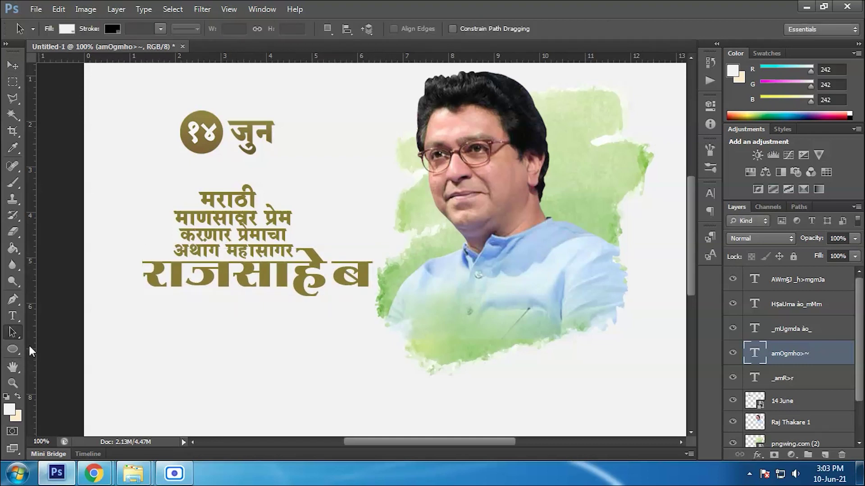
left_click_drag(796, 355, 797, 275)
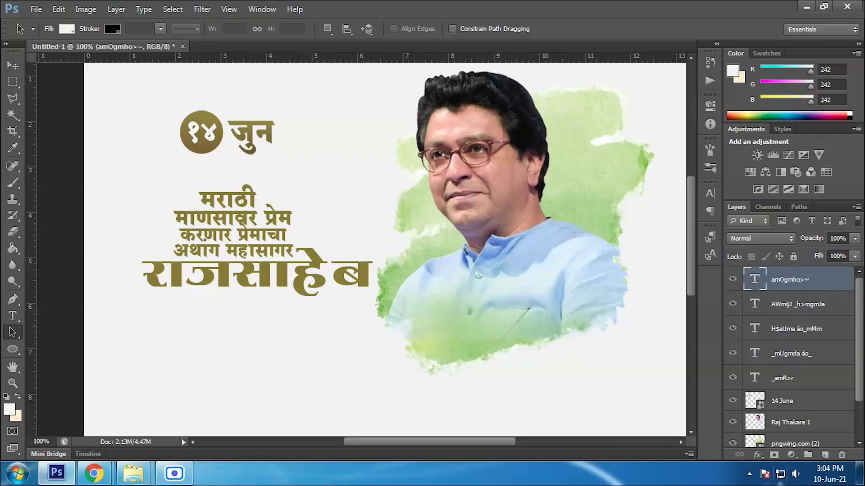
left_click(757, 455)
left_click(795, 404)
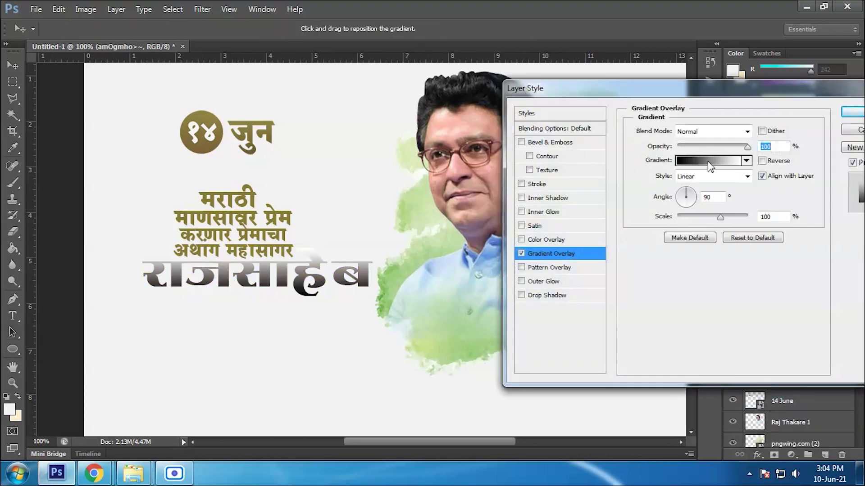
left_click(721, 161)
left_click(558, 258)
left_click(618, 309)
left_click(195, 151)
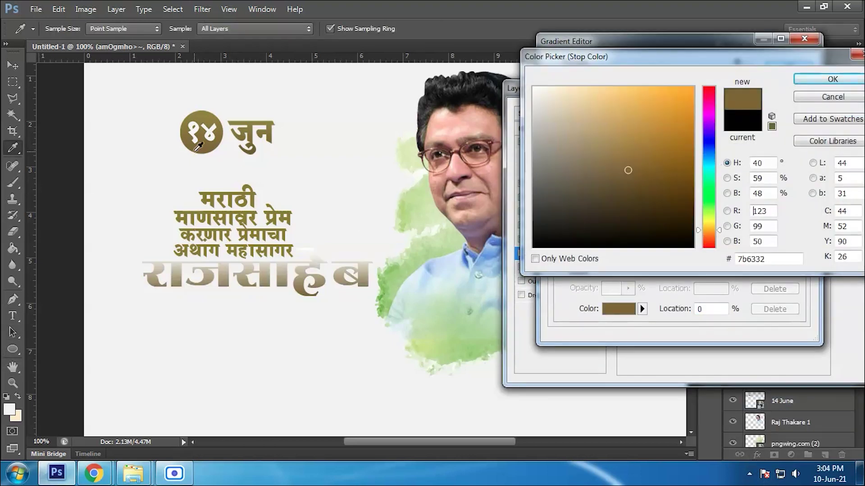
left_click(827, 83)
Set the gradient's end stop to the lighter gold sampled from the date circle's upper edge and apply the overlay
left_click(803, 260)
left_click(618, 309)
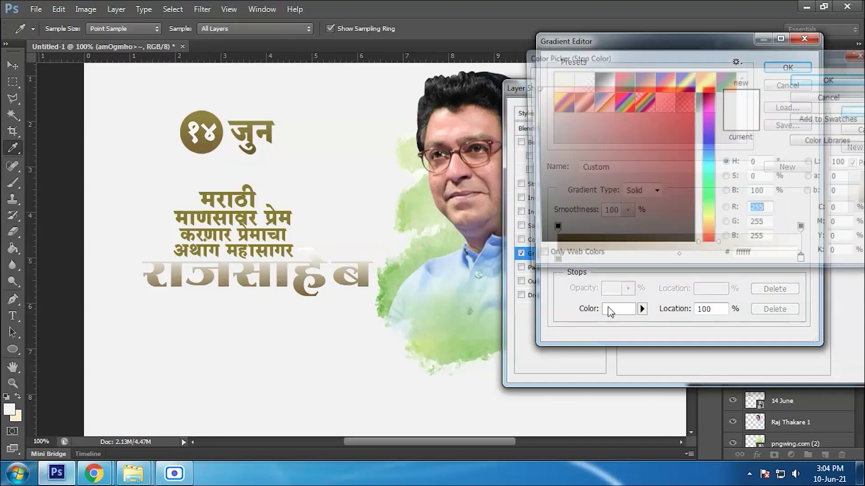
left_click(201, 111)
left_click(814, 79)
left_click(798, 69)
left_click(851, 111)
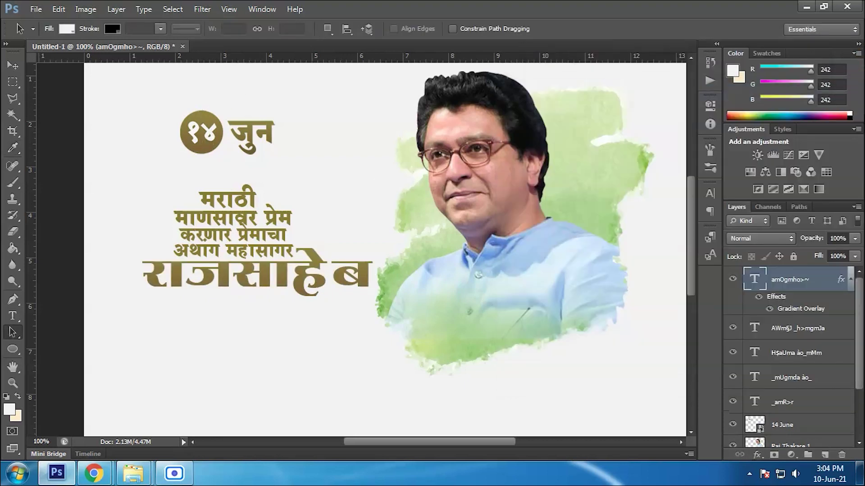
Add a new text layer reading ठाकरे in SHREE-DEV-1288 below the राजसाहेब line
key("ctrl+minus")
left_click(14, 315)
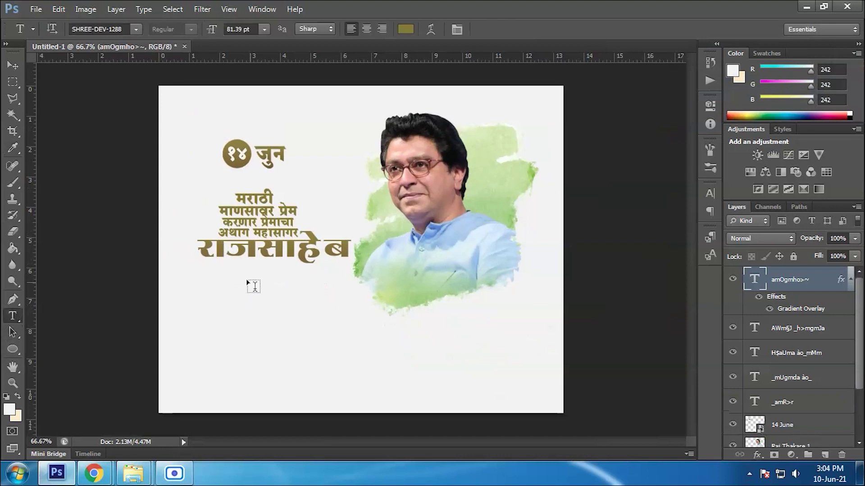
left_click(258, 281)
key("ctrl+v")
key("ctrl+a")
key("ctrl+c")
left_click(273, 276)
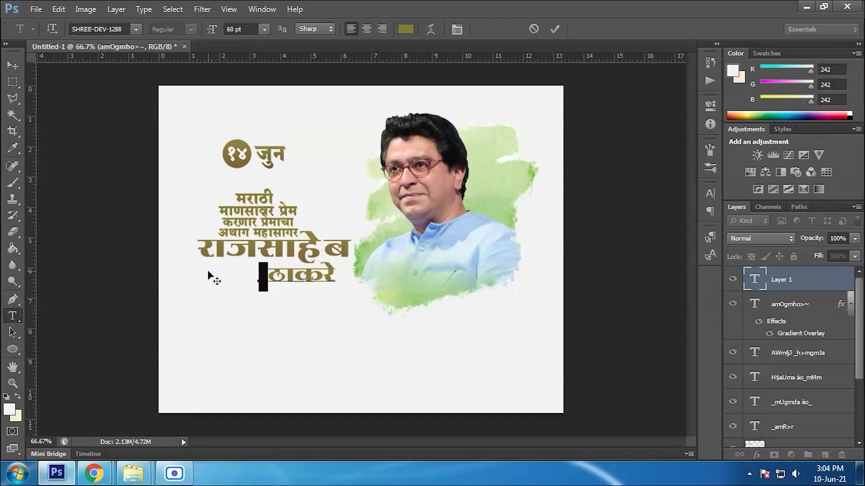
Enlarge ठाकरे into the dominant line and position it directly under राजसाहेब, clear of the portrait
left_click(12, 65)
left_click_drag(297, 283, 373, 323)
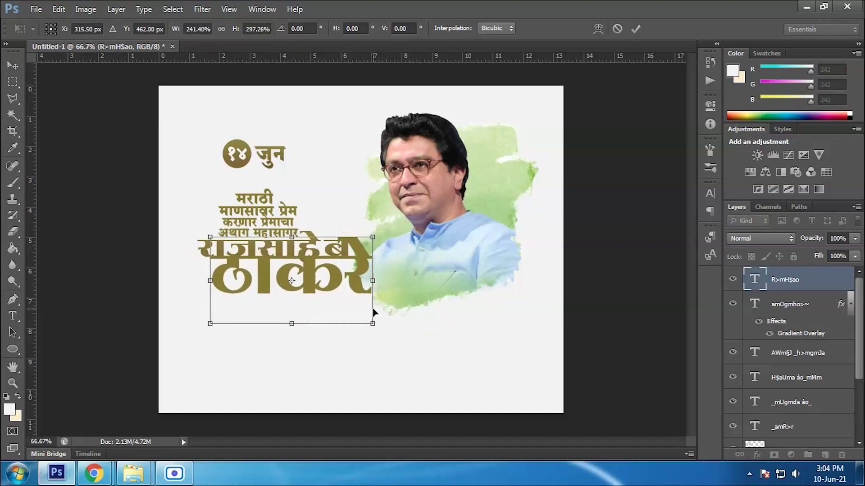
left_click_drag(356, 293, 320, 297)
left_click_drag(351, 323, 349, 323)
key("Return")
Scale the राजसाहेब line to 78.02% width and 77.66% height so it fits above ठाकरे
key("alt+[")
key("ctrl+t")
left_click_drag(350, 271, 320, 260)
left_click_drag(317, 247, 307, 251)
key("ctrl+z")
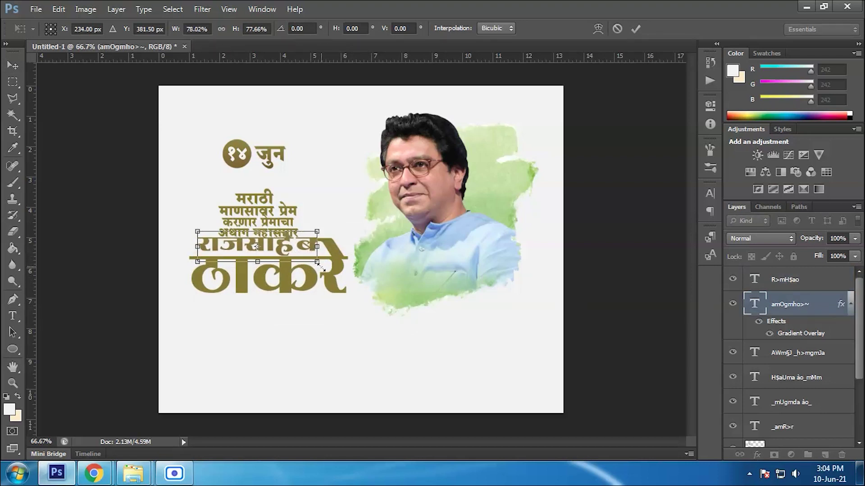
key("Return")
Nudge राजसाहेब left so it tucks in just above ठाकरे, beside its raised stroke
key("Down")
key("Down")
key("Down")
key("Down")
key("Down")
key("Down")
key("Left")
key("Left")
key("Left")
key("Left")
key("Left")
key("Left")
key("Left")
key("Left")
key("Left")
key("Left")
key("Left")
key("Left")
key("Left")
key("Left")
key("Left")
key("Left")
key("Up")
key("Up")
key("Up")
key("Up")
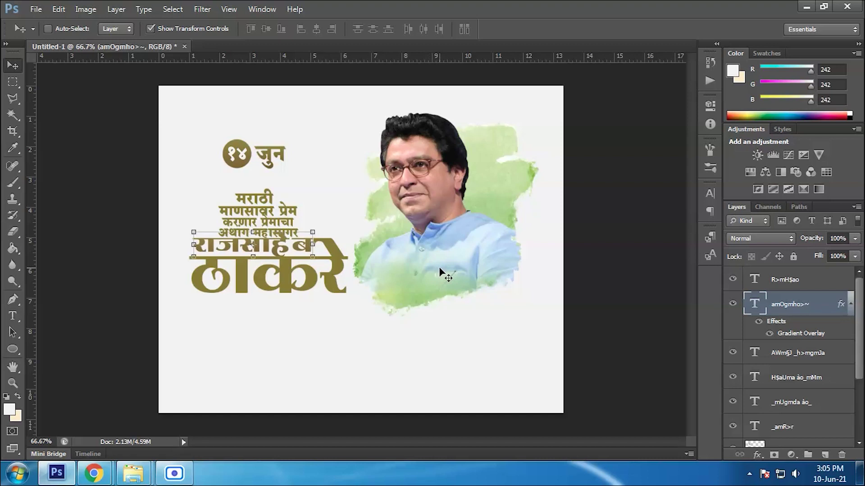
Select the four small tribute line layers and move them together left to line up with the left edge of राजसाहेब
left_click(793, 353)
scroll(788, 356, "down", 1)
left_click(793, 352, "shift")
left_click(786, 380, "shift")
left_click(785, 402, "shift")
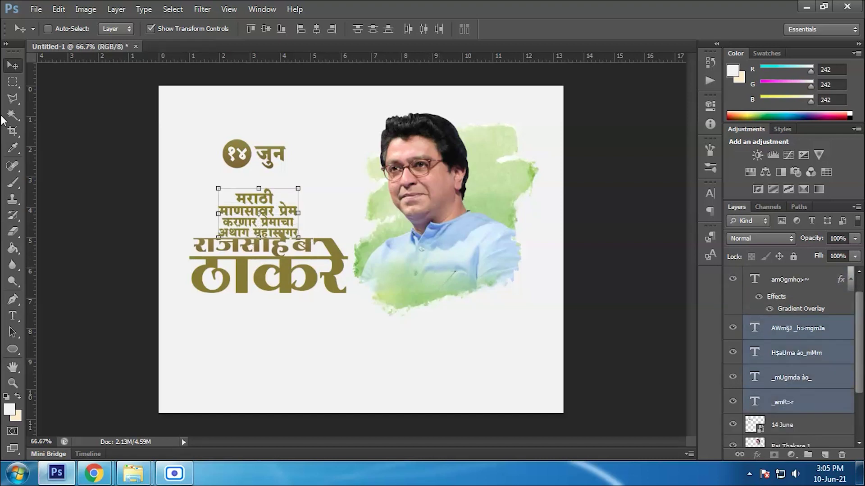
left_click_drag(296, 229, 267, 229)
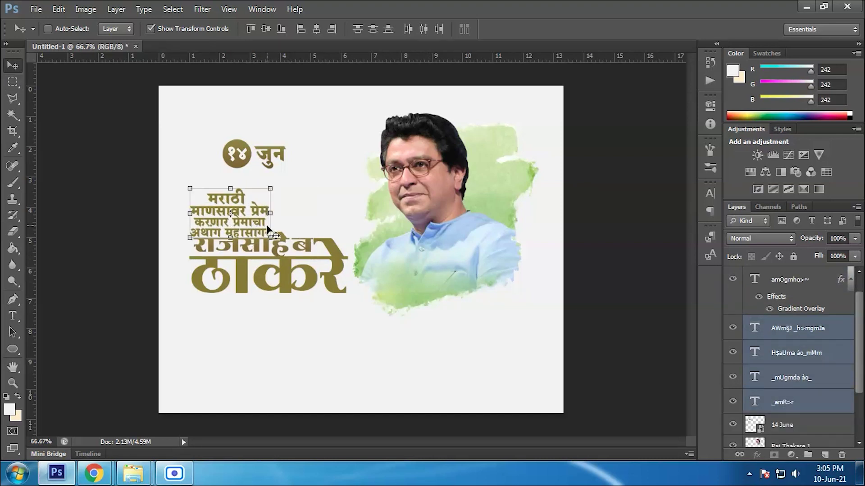
key("Right")
key("Right")
key("Right")
key("Right")
key("Up")
key("Up")
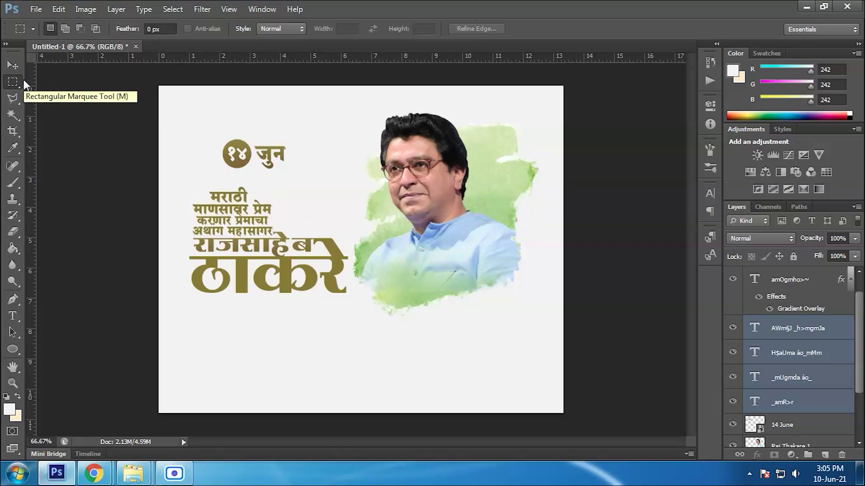
Nudge the four tribute lines slightly further left and up to leave a small gap above राजसाहेब
key("Left")
key("Left")
key("Left")
key("Left")
key("Up")
key("Up")
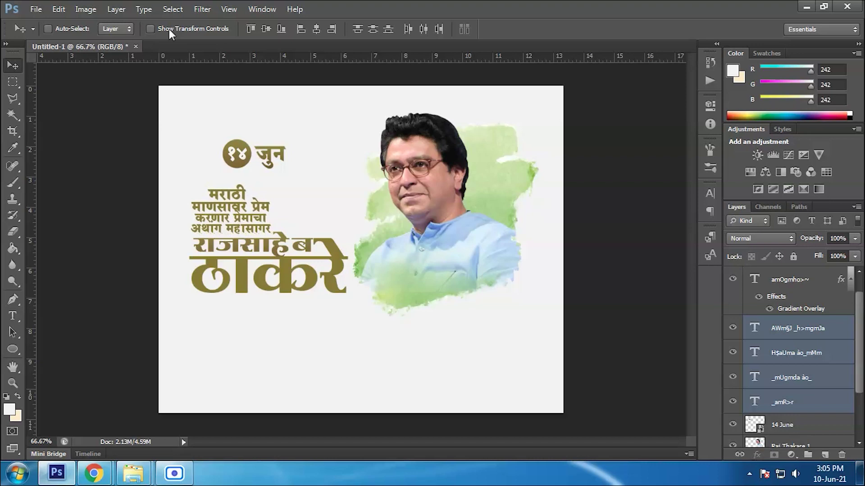
Select the ठाकरे layer and nudge it slightly to the right beneath राजसाहेब
left_click(773, 286)
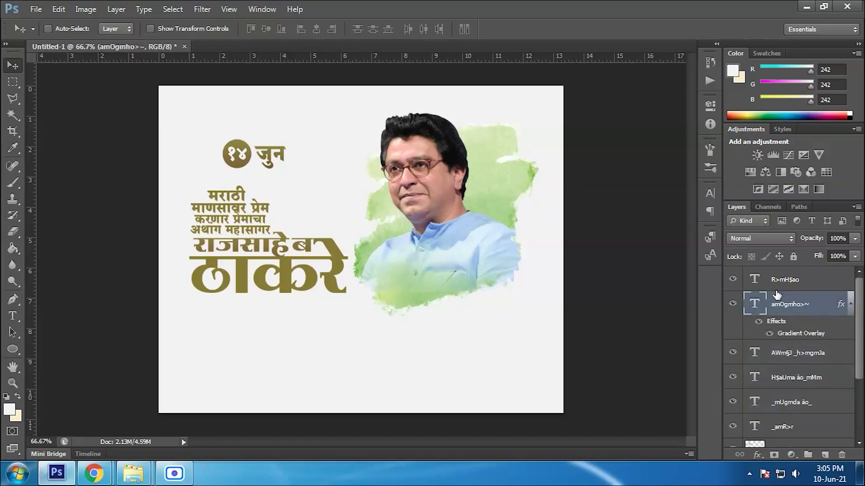
left_click(769, 286)
key("Down")
key("Down")
key("Down")
key("Right")
key("Right")
key("Right")
key("Right")
key("Right")
key("Right")
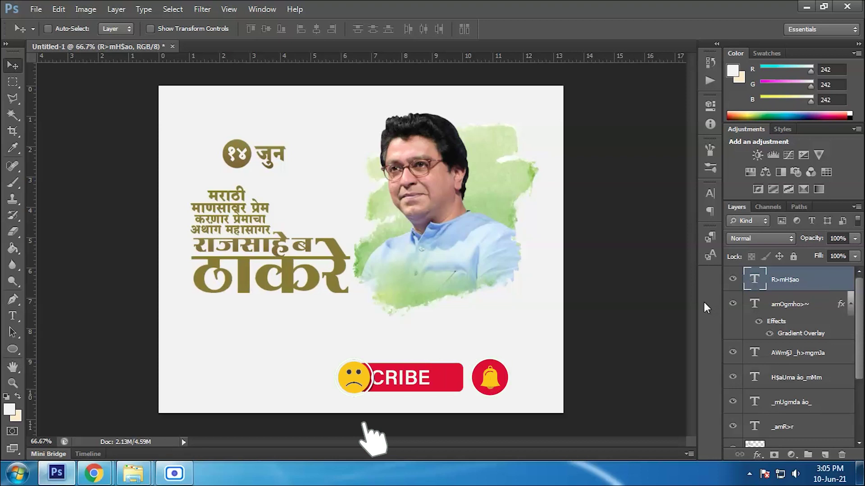
Give ठाकरे the gradient overlay of राजसाहेब by transferring it from a duplicate layer, and delete the duplicate
left_click_drag(790, 309, 824, 455)
left_click_drag(841, 304, 827, 282)
left_click_drag(818, 330, 842, 454)
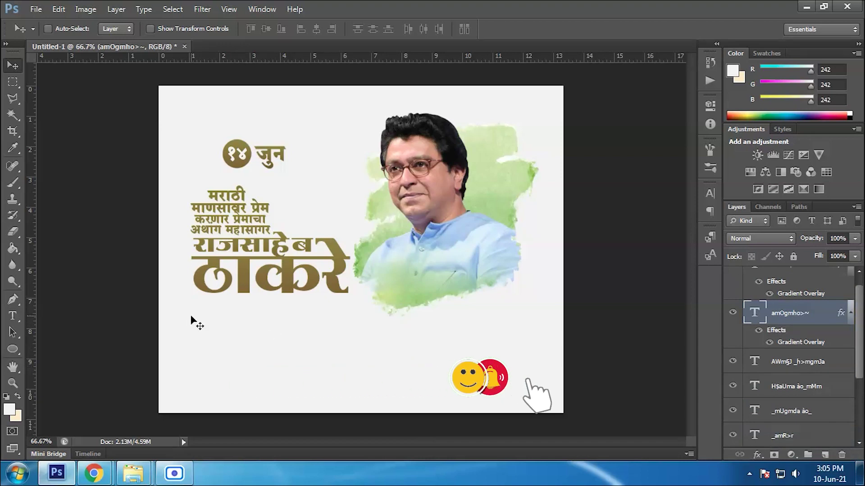
Switch to Chrome and copy the encoded text for the greeting यांस उदंड आयुष्याच्या अनंत शुभेच्छा...!
left_click(113, 471)
left_click(299, 305)
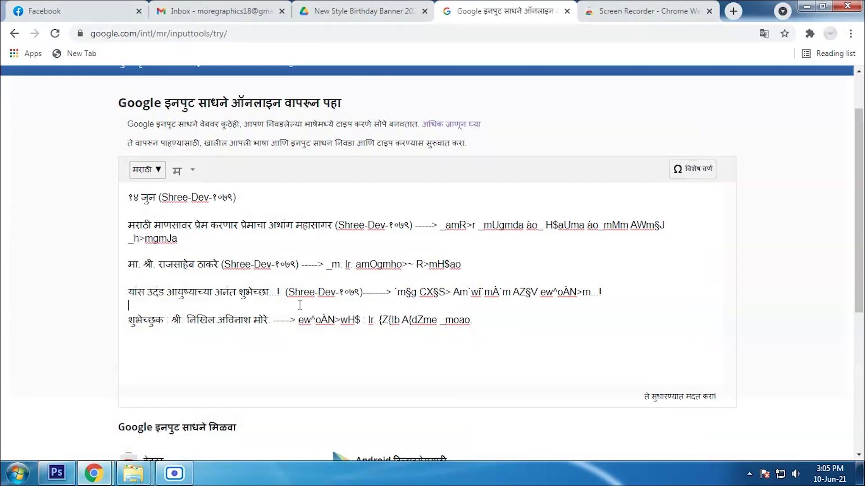
left_click_drag(398, 292, 603, 293)
left_click(57, 473)
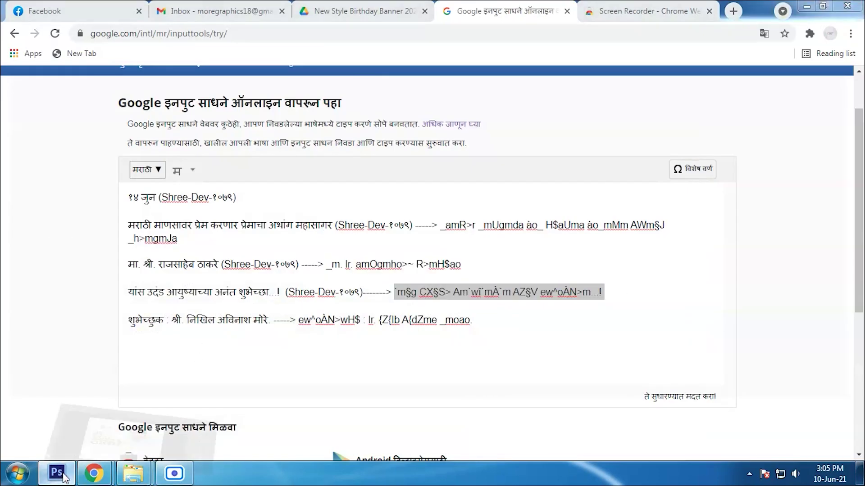
In Photoshop, add the copied greeting as a new text layer below ठाकरे and set its font to SHREE-DEV-1079
left_click(13, 316)
left_click(267, 324)
key("ctrl+v")
key("ctrl+a")
left_click(77, 425)
key("ctrl+c")
left_click(56, 473)
key("ctrl+v")
left_click(136, 29)
left_click_drag(288, 273, 298, 253)
left_click(168, 208)
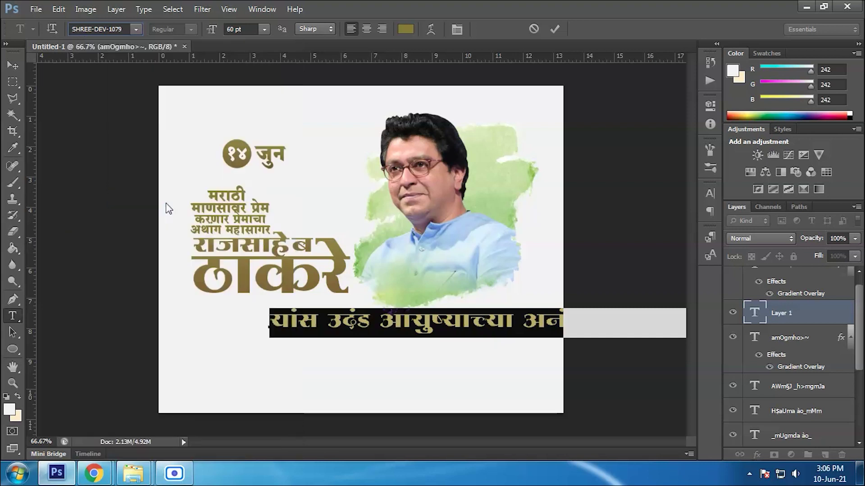
Delete अनंत शुभेच्छा...! from the new text so only यांस उदंड आयुष्याच्या remains
left_click(351, 323)
left_click_drag(439, 322, 715, 347)
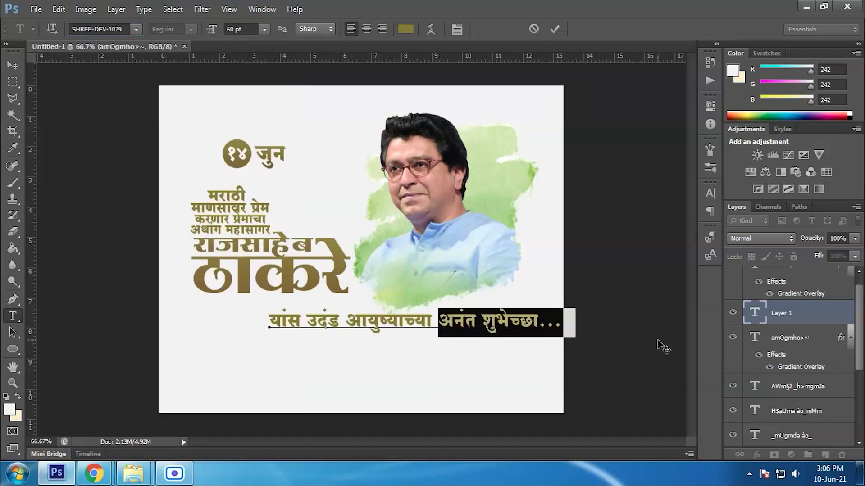
key("BackSpace")
left_click(13, 65)
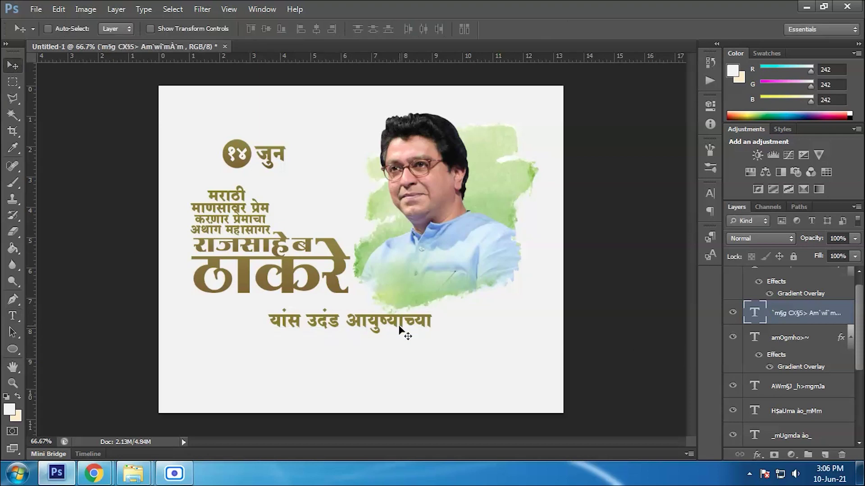
Scale the यांस उदंड आयुष्याच्या line down to about 40 pt and centre it just beneath ठाकरे
left_click(187, 30)
left_click(434, 335)
left_click_drag(400, 316, 402, 318)
left_click_drag(439, 338, 415, 335)
left_click_drag(381, 323, 301, 309)
key("Return")
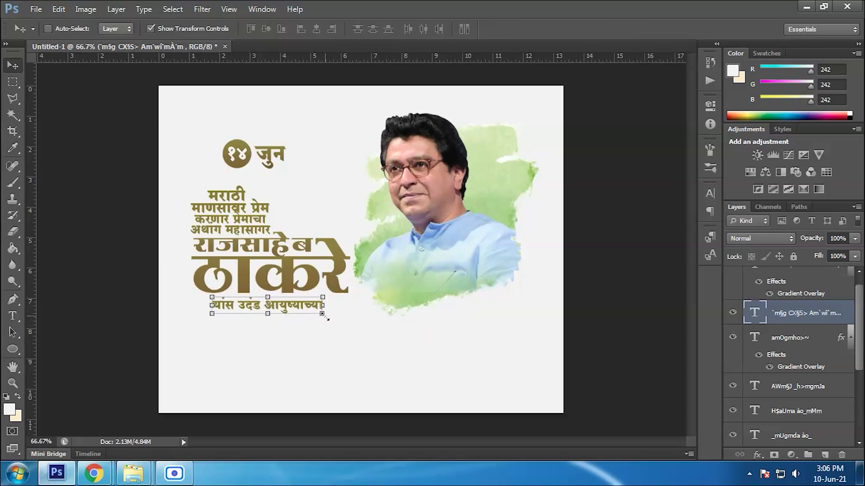
Recolour the whole यांस उदंड आयुष्याच्या line with the olive gold sampled from the date circle
left_click(13, 319)
left_click(267, 306)
key("ctrl+a")
left_click(405, 29)
left_click(234, 164)
mouse_move(629, 177)
left_mouse_down()
mouse_move(619, 183)
mouse_move(618, 177)
left_mouse_up()
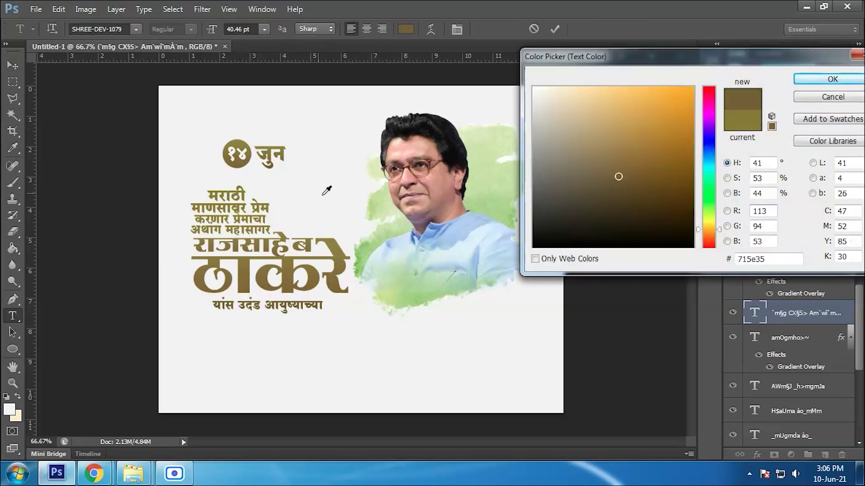
left_click(238, 145)
left_click(813, 80)
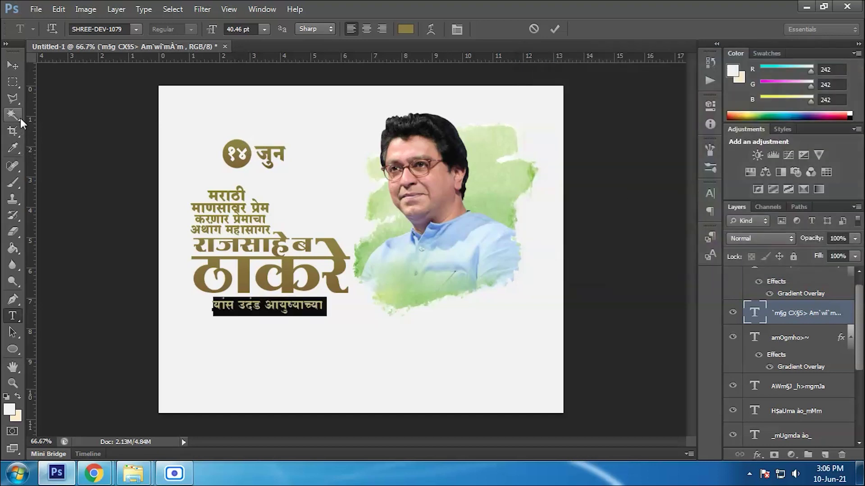
left_click(13, 82)
Duplicate the यांस उदंड आयुष्याच्या line and place the copy directly below it
left_click_drag(808, 321, 824, 455)
key("v")
left_click_drag(285, 295, 284, 315)
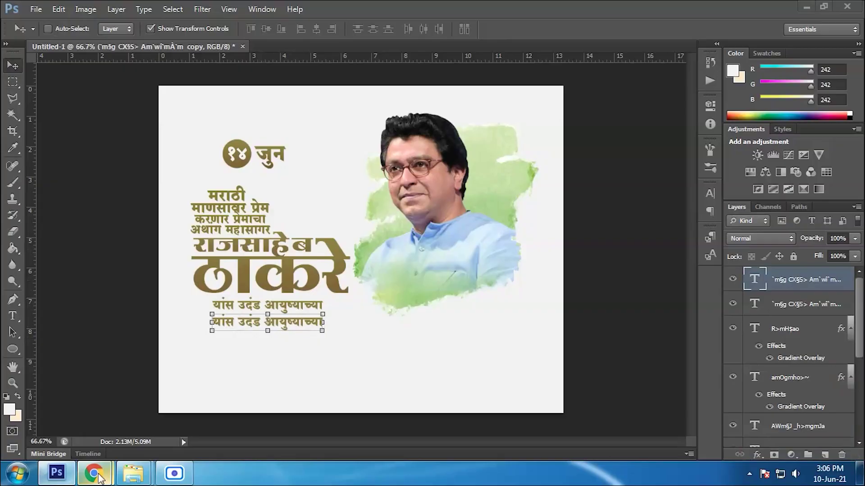
Copy the encoded अनंत शुभेच्छा...! from the browser and replace the duplicated line's text with it
left_click(93, 473)
left_click(64, 473)
key("t")
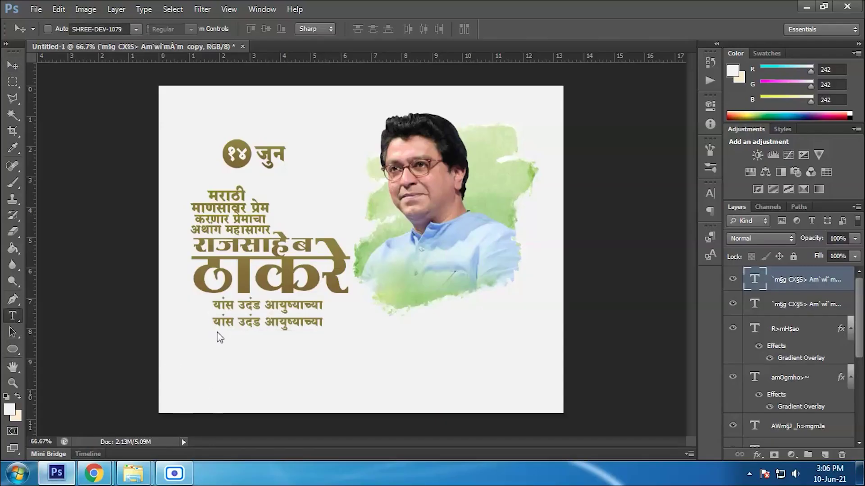
left_click(239, 323)
key("ctrl+a")
key("ctrl+v")
Centre अनंत शुभेच्छा...! under यांस उदंड आयुष्याच्या and adjust its vertical gap with small nudges
left_click(13, 66)
left_click_drag(276, 326, 284, 321)
key("Down")
key("Down")
key("Down")
key("Down")
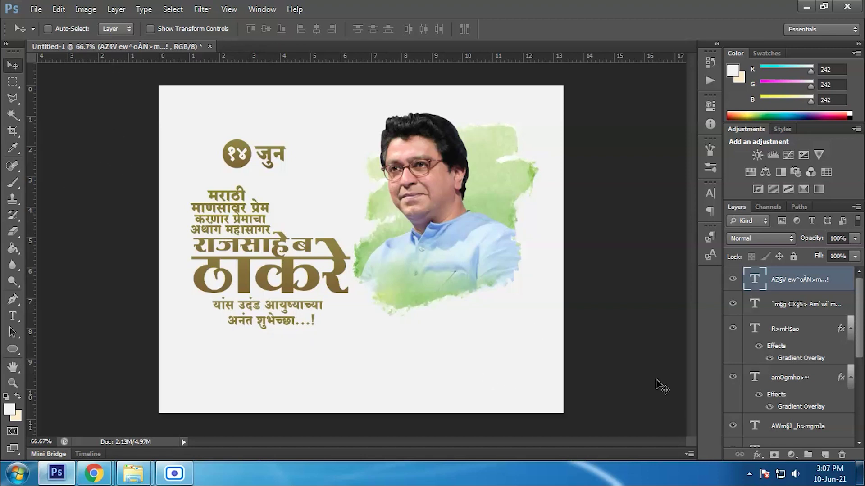
Scale the 14 June graphic to 54.79% width and 54.83% height and place it above the tribute lines
scroll(806, 374, "down", 5)
left_click(790, 357)
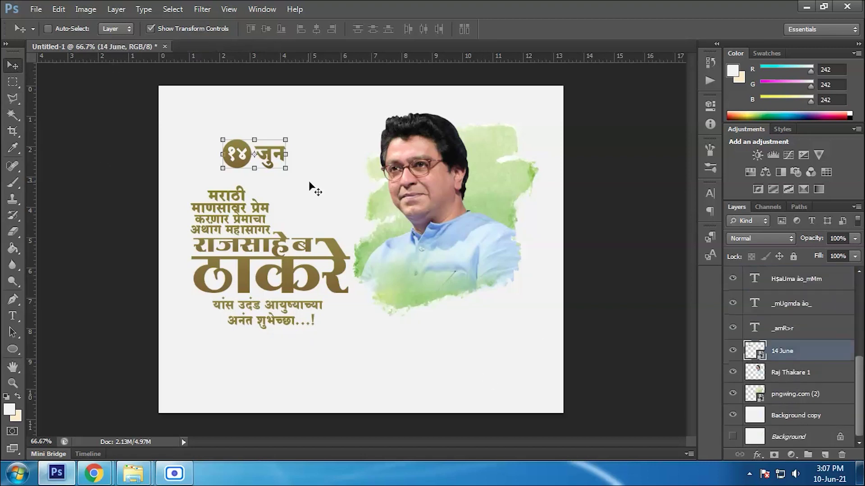
left_click(277, 167)
left_click_drag(483, 113, 423, 163)
left_click_drag(378, 213, 337, 178)
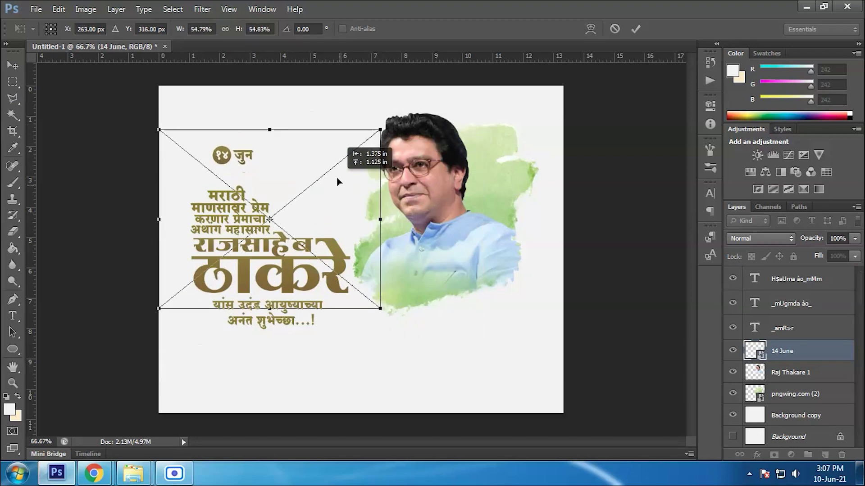
key("Return")
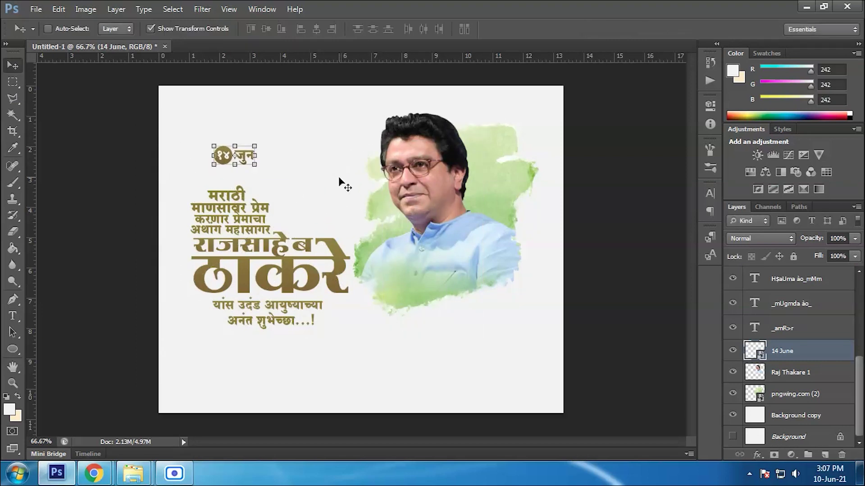
Place the Commas image from the file folder into the banner and order its layer below 14 June
left_click(135, 474)
left_click(288, 108)
left_click_drag(293, 107, 325, 175)
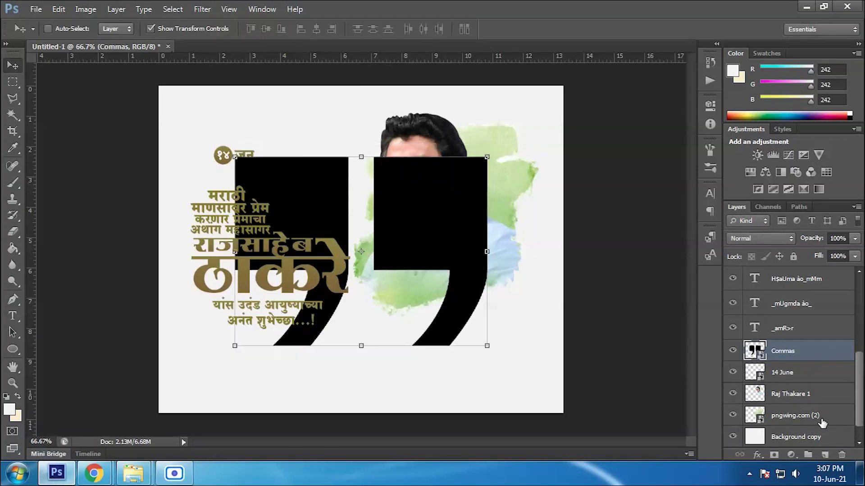
left_click_drag(800, 355, 802, 384)
Enable a Gradient Overlay on the Commas layer and colour its 0% stop with the brown sampled from ठाकरे
left_click(757, 455)
left_click(774, 395)
left_click(521, 239)
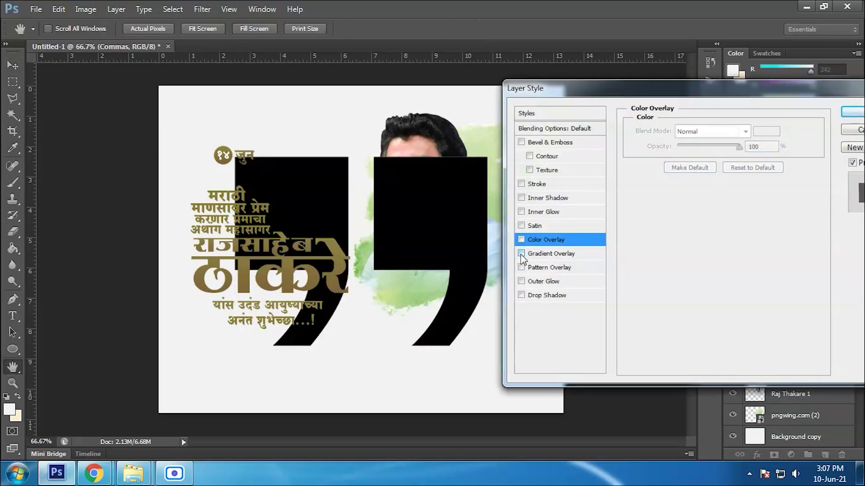
left_click(521, 254)
left_click(712, 162)
left_click(559, 259)
left_click(614, 309)
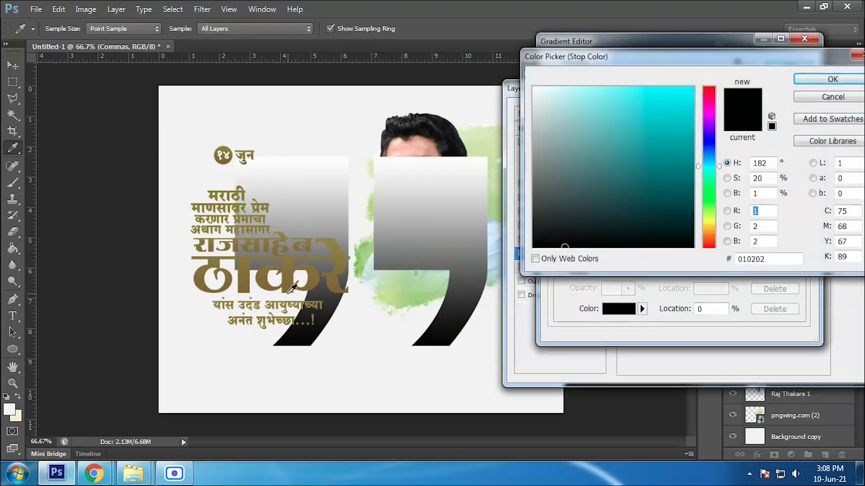
left_click(290, 292)
left_click(840, 81)
Set the gradient's 100% stop to olive gold 8d803a sampled from the date circle and apply the layer style
left_click(618, 309)
left_click(227, 145)
left_click(270, 136)
left_click(230, 143)
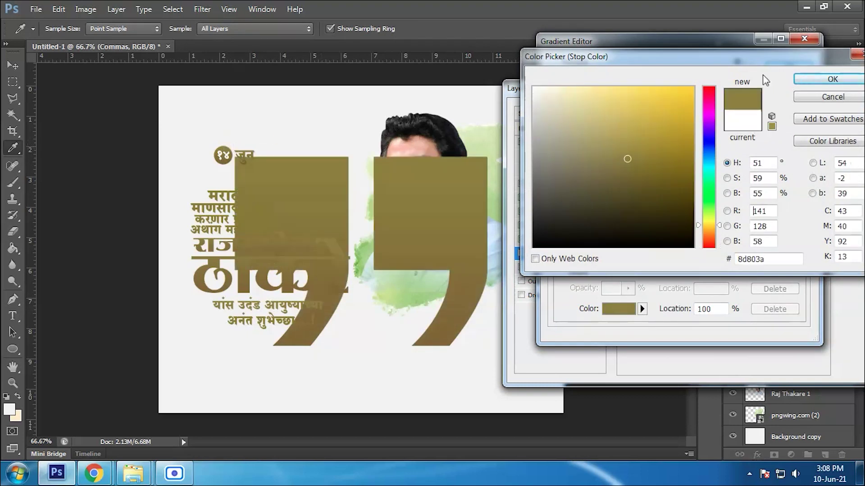
left_click(804, 79)
left_click(789, 71)
left_click(849, 117)
Scale the commas graphic to 11.90% width and 11.95% height
left_click_drag(485, 156, 386, 260)
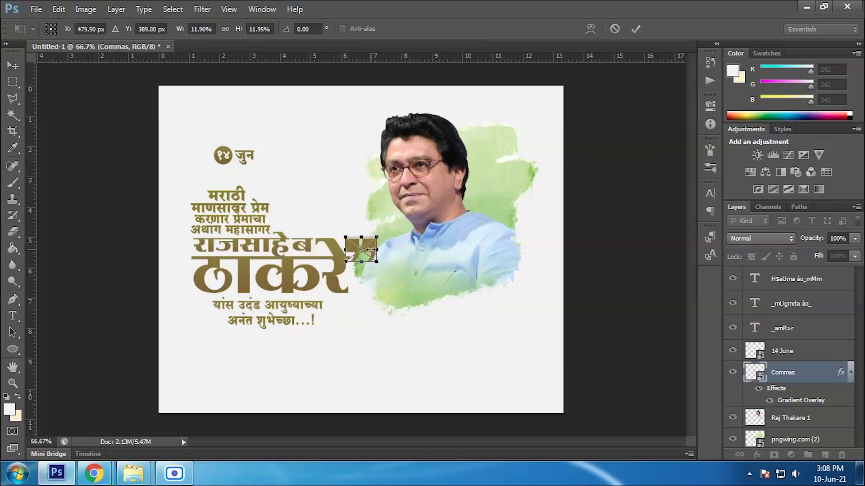
key("Return")
double_click(12, 383)
left_click(194, 204)
key("ctrl+minus")
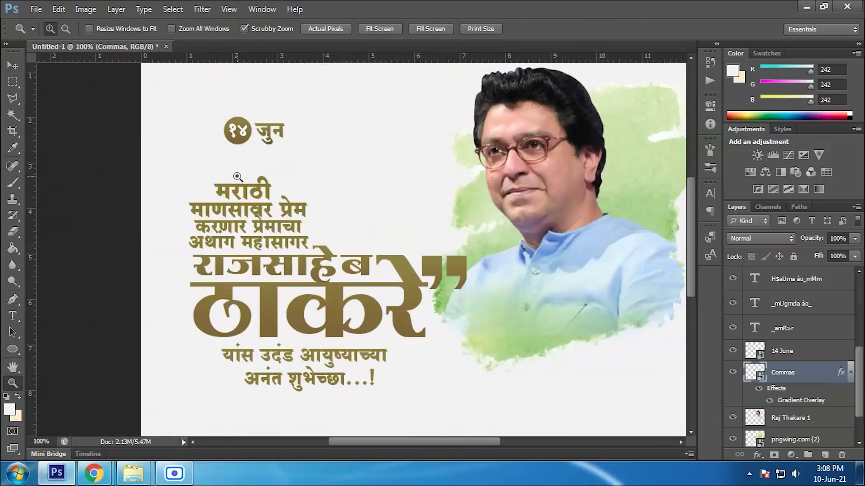
Move the commas graphic below अनंत शुभेच्छा...! and shrink it a little more
key("v")
left_click_drag(457, 273, 309, 414)
scroll(346, 313, "down", 3)
mouse_move(322, 330)
left_mouse_down()
mouse_move(311, 324)
mouse_move(317, 330)
left_mouse_up()
key("Return")
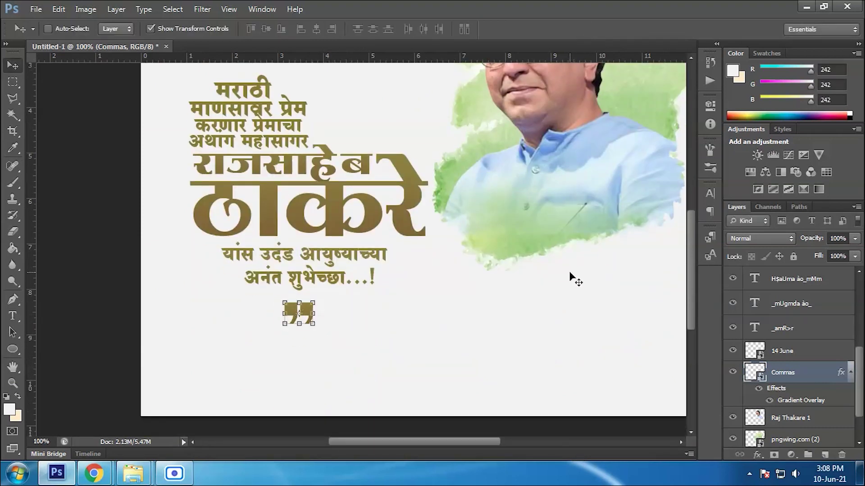
Select both greeting lines, shrink them slightly together and nudge them up closer beneath ठाकरे
scroll(788, 343, "up", 5)
left_click(779, 281)
left_click(777, 300, "shift")
left_click_drag(388, 291, 379, 288)
key("Up")
key("Up")
key("Up")
key("Up")
key("Up")
key("Up")
key("Left")
key("Right")
key("Return")
Select the Commas layer and move the commas up closer to the greeting lines
scroll(793, 351, "down", 3)
left_click(800, 394)
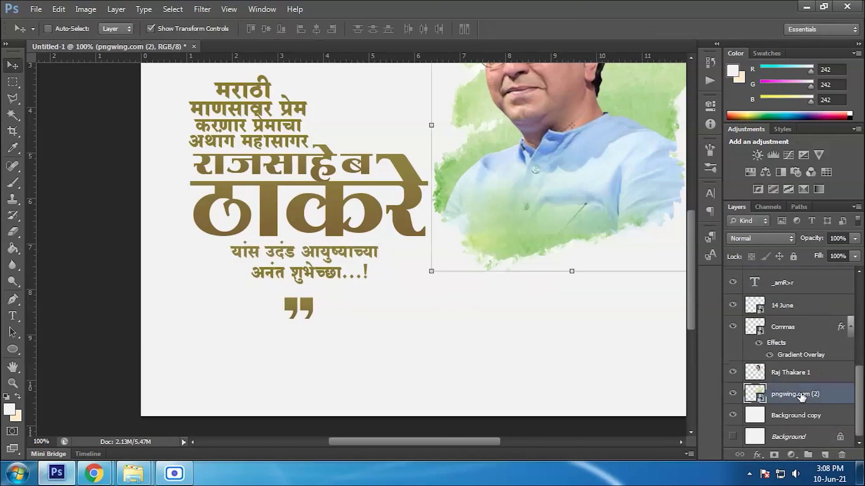
left_click(786, 373)
left_click(780, 329)
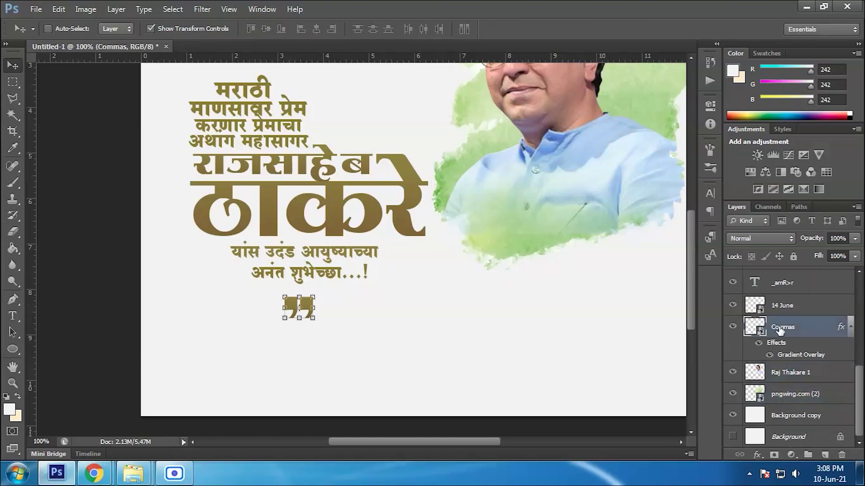
Draw a horizontal line about 170 px long at 1 px weight, extending left from the commas with the Line tool
left_click(13, 349)
left_click(41, 390)
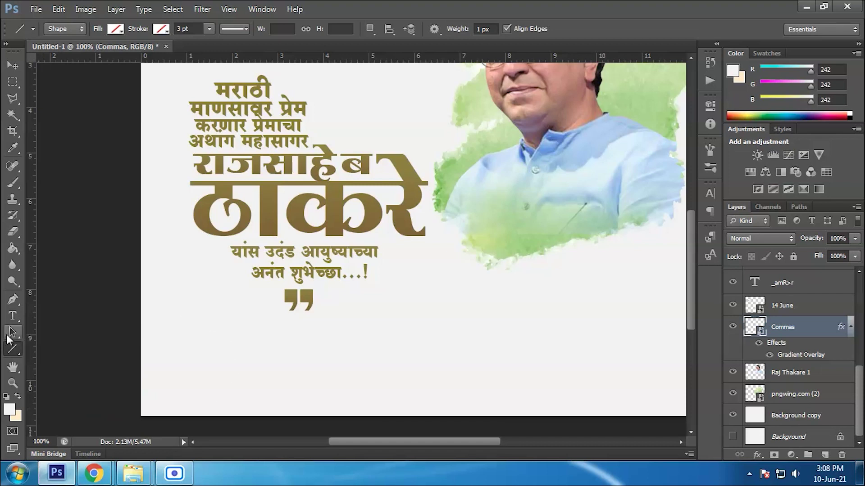
left_click_drag(281, 298, 174, 298)
Add a Color Overlay to the line in the olive gold sampled from the commas
left_click(756, 455)
left_click(770, 332)
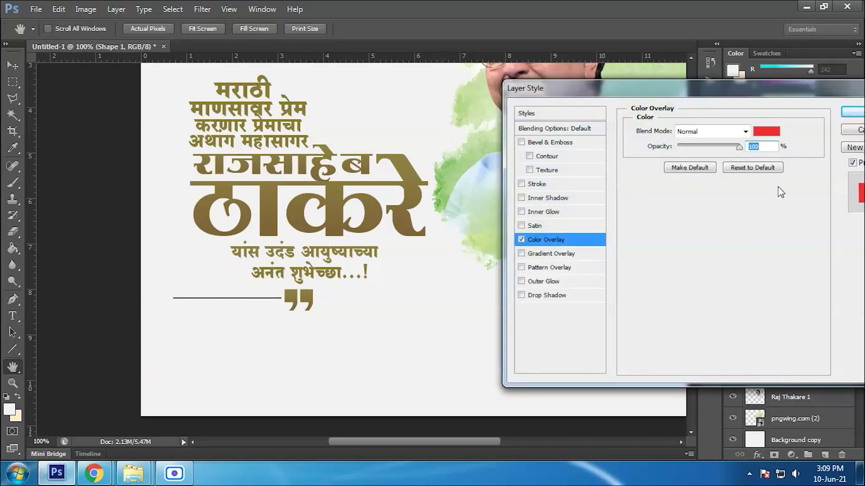
left_click(768, 135)
left_click(292, 297)
left_click(305, 293)
left_click(832, 78)
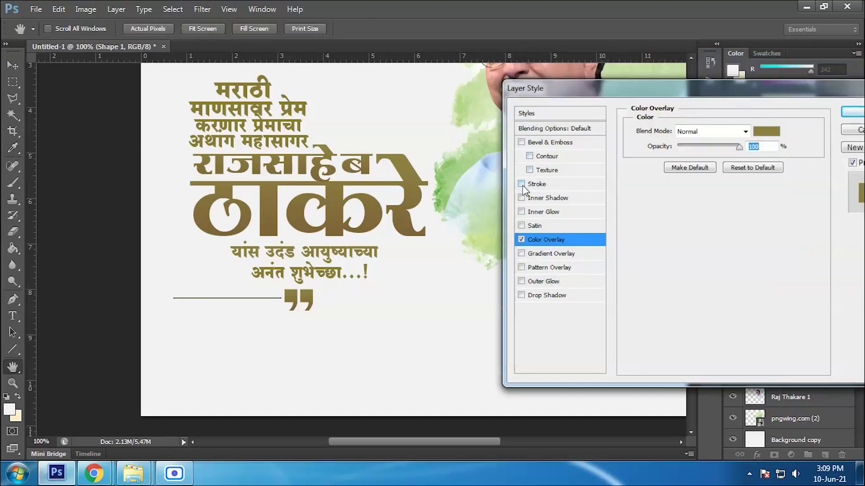
Add a 1 px outside Stroke to the line, coloured with the gold sampled from ठाकरे, and apply the style
left_click(521, 183)
type("1")
left_click(662, 217)
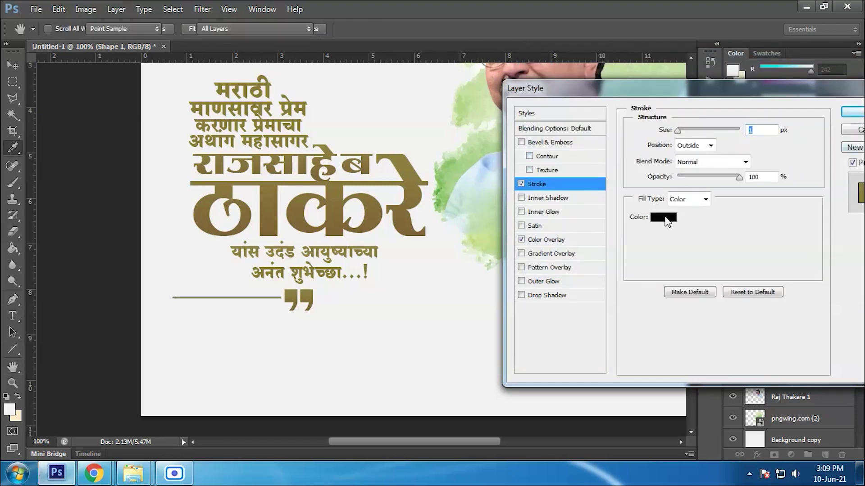
left_click(277, 185)
left_click(832, 79)
left_click(839, 112)
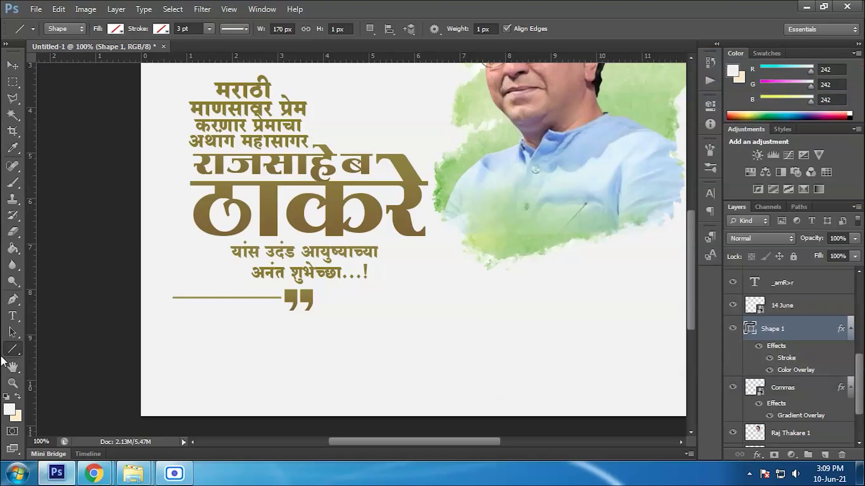
Rasterize the Shape 1 line layer
left_click(12, 335)
left_click(795, 311)
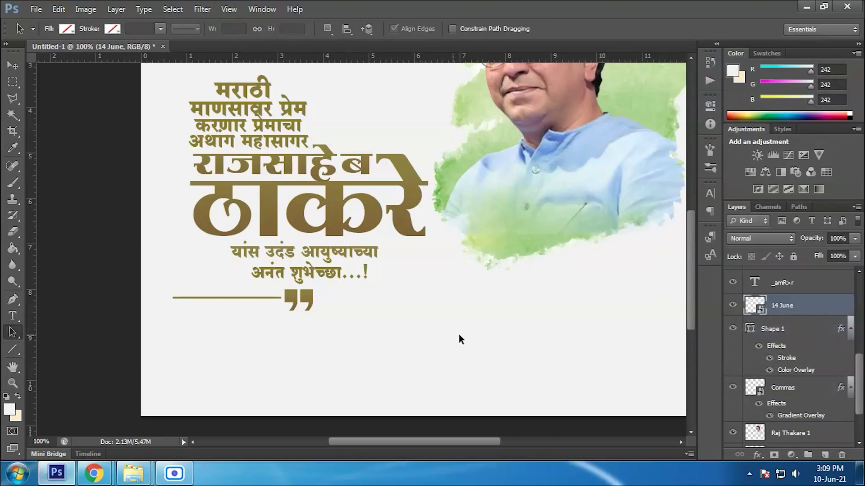
right_click(776, 328)
left_click(667, 115)
Duplicate the line and position the copy as a parallel line just above the original
left_click(12, 67)
key("ctrl+j")
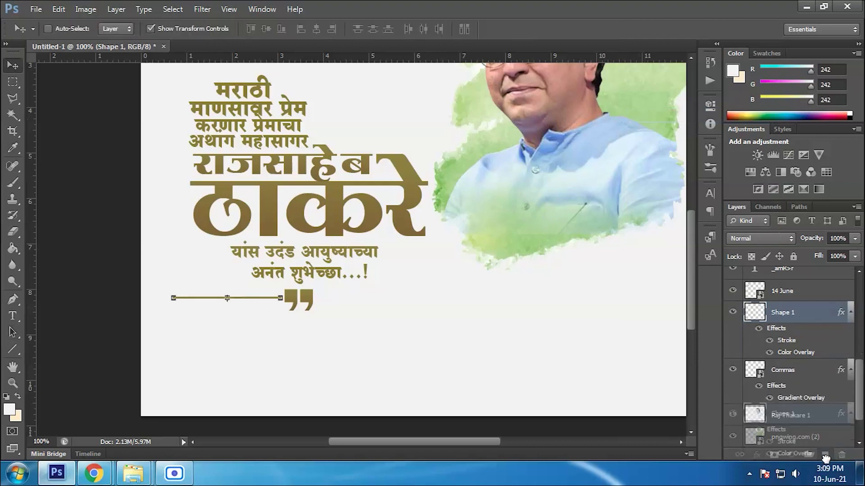
left_click_drag(235, 298, 378, 300)
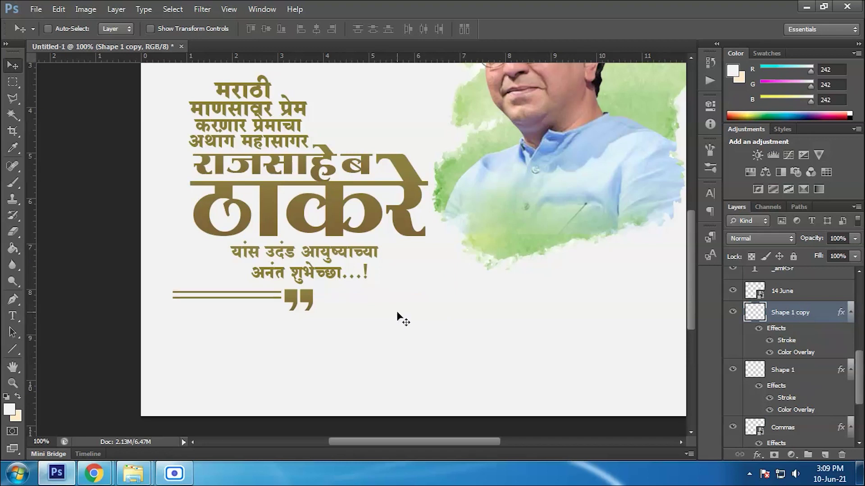
Try to shorten the upper line from its left end and undo the change
left_click_drag(173, 295, 194, 297)
key("ctrl+z")
Shorten the upper line from its left end to about 71% of its width and apply the transform
left_click(12, 383)
left_click(390, 189)
left_click(180, 298)
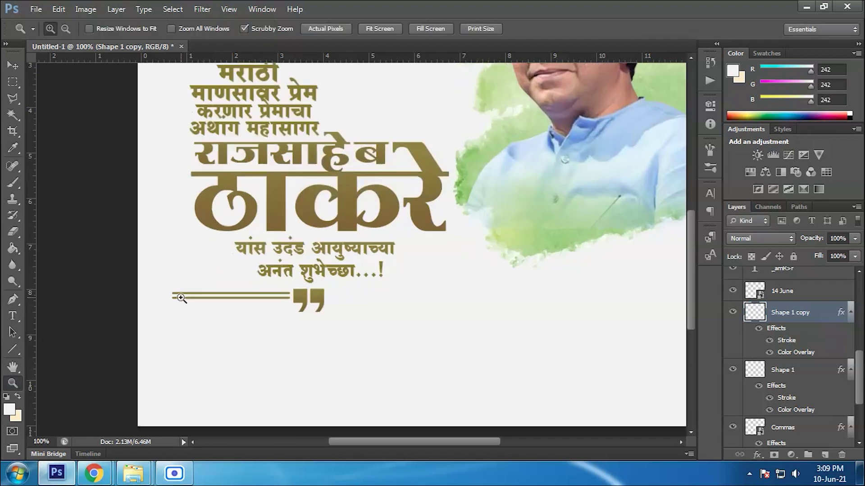
left_click(180, 298)
left_click(180, 297)
key("v")
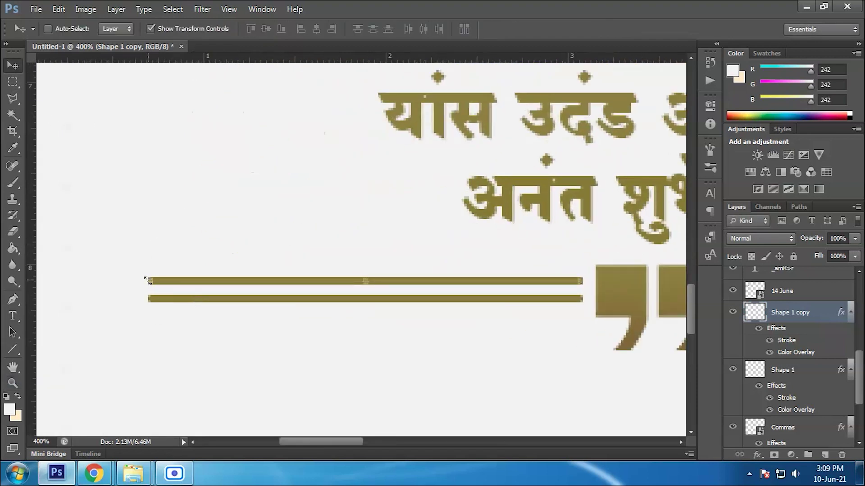
left_click_drag(150, 282, 273, 281)
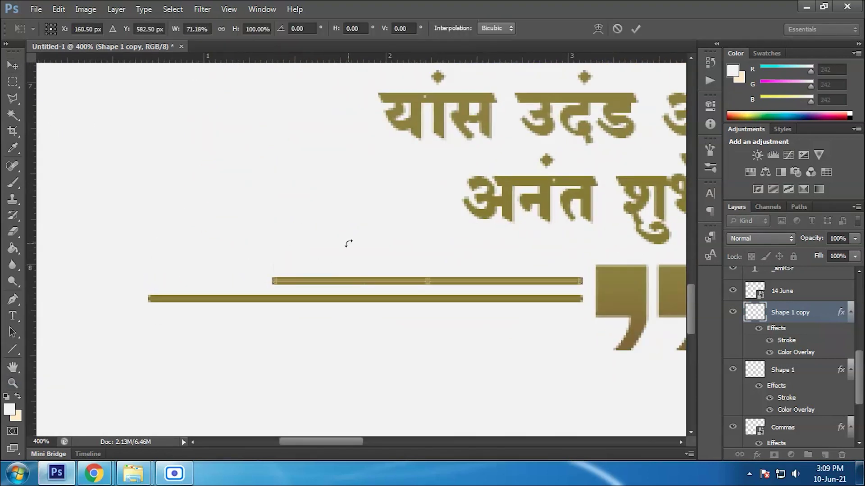
key("Return")
key("ctrl+minus")
key("ctrl+minus")
key("ctrl+minus")
key("ctrl+minus")
key("ctrl+minus")
key("m")
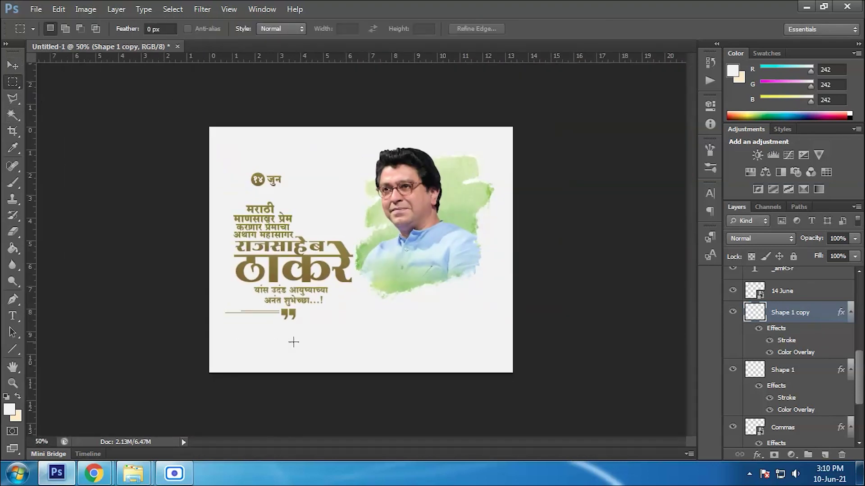
Rasterize the layer styles of both line layers, merge the lines into one layer and duplicate it
left_click(783, 370, "shift")
right_click(783, 369)
left_click(687, 253)
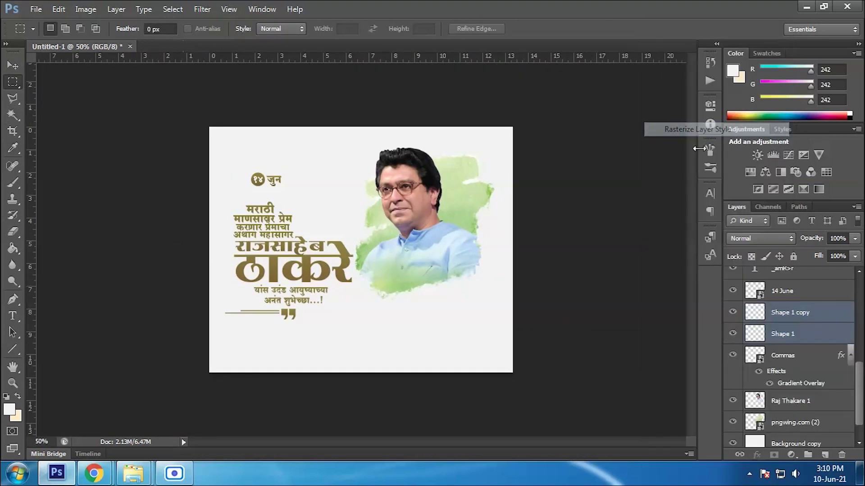
right_click(800, 332)
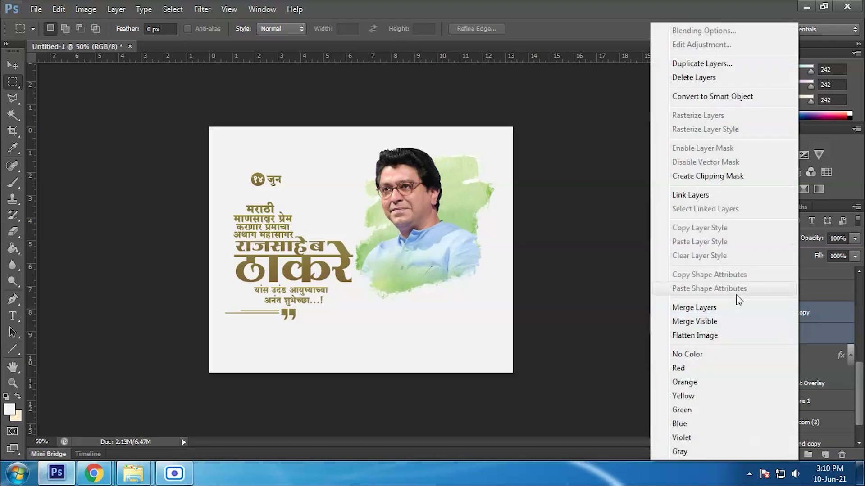
left_click(702, 308)
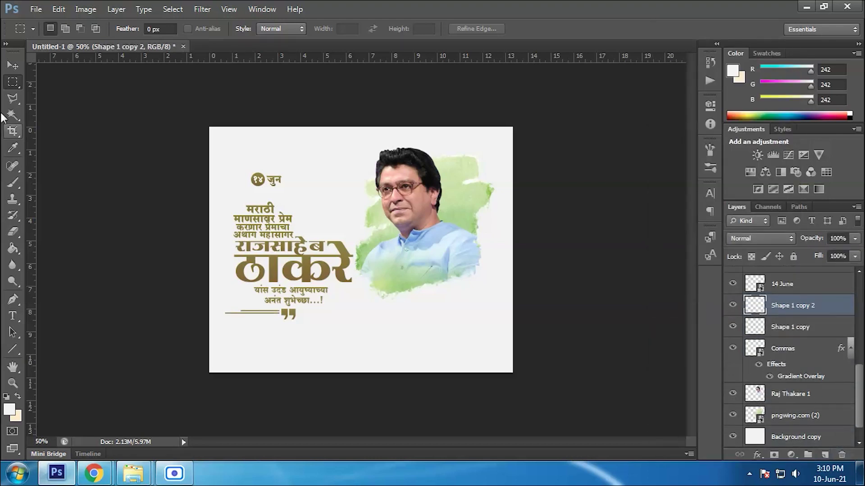
Try to transform the duplicated line pair from its right end and undo the change
key("v")
key("ctrl+t")
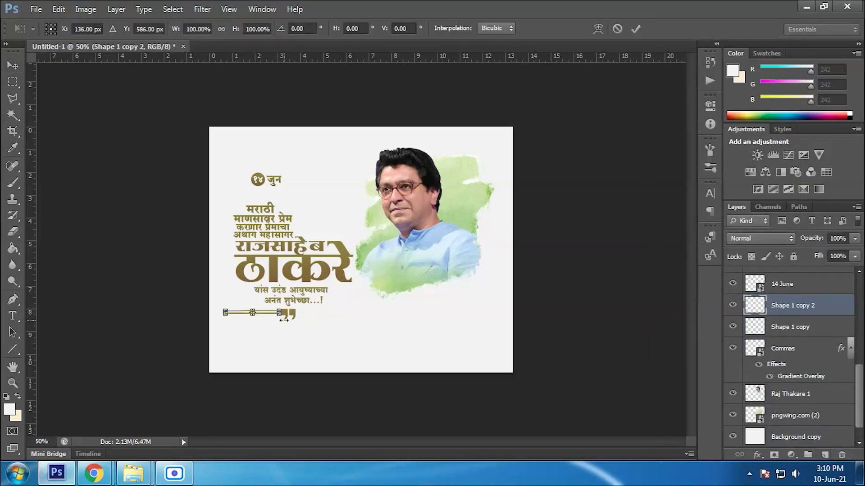
left_click_drag(279, 312, 242, 345)
key("ctrl+z")
key("ctrl+z")
Mirror the duplicated line pair horizontally and place it on the other side of the commas
left_click(12, 384)
left_click(378, 191)
left_click(221, 338)
left_click(221, 338)
left_click(221, 338)
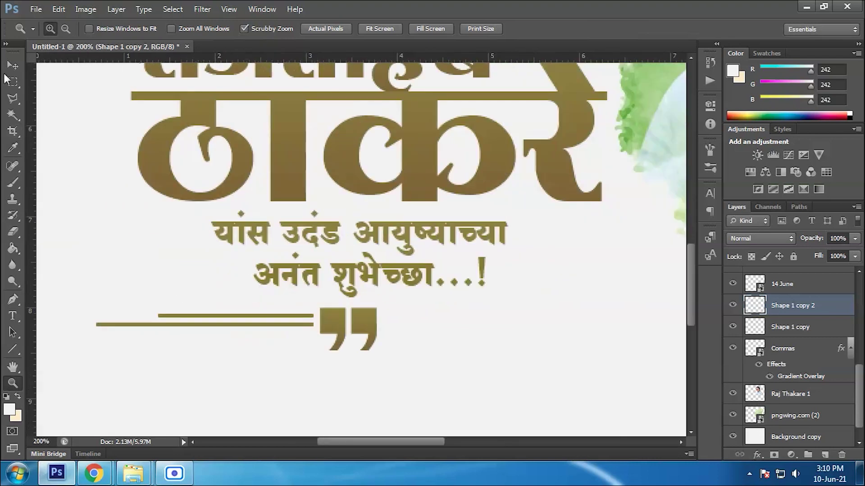
key("v")
key("ctrl+t")
mouse_move(95, 321)
left_mouse_down()
mouse_move(315, 323)
mouse_move(91, 325)
mouse_move(103, 326)
left_mouse_up()
key("Return")
left_click_drag(276, 293, 521, 332)
key("ctrl+0")
key("ctrl+shift+s")
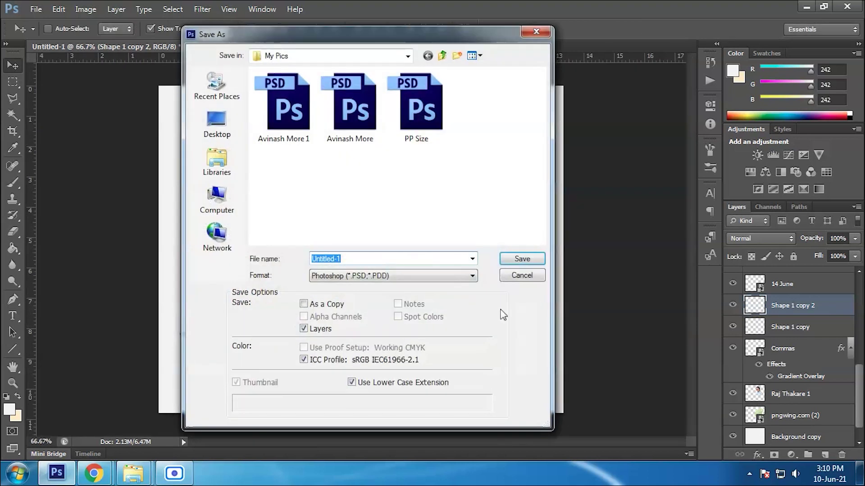
key("Escape")
Rasterize the commas' layer style, merge the commas with both line pairs and duplicate the merged ornament
left_click(13, 85)
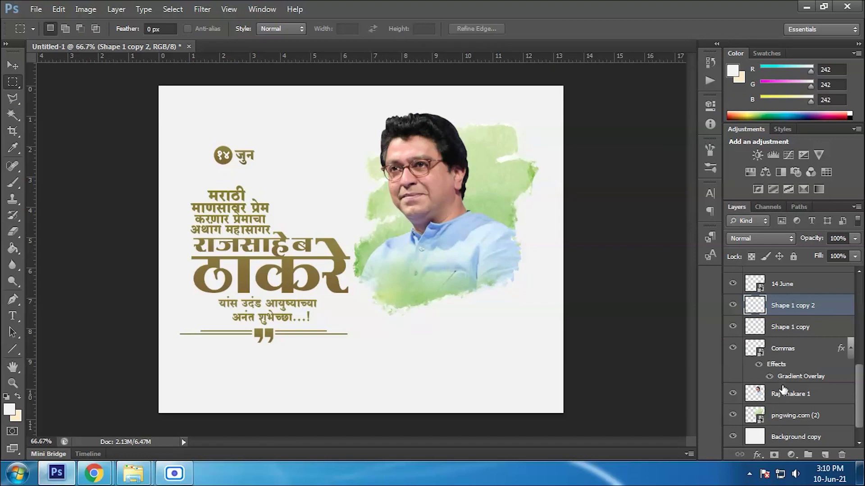
left_click(794, 328, "shift")
left_click(789, 350, "shift")
right_click(789, 350)
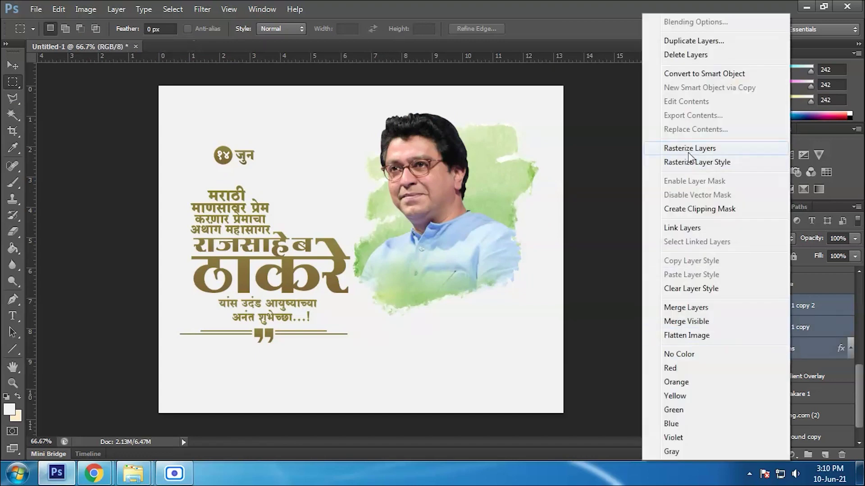
left_click(689, 155)
right_click(766, 320)
left_click(766, 307)
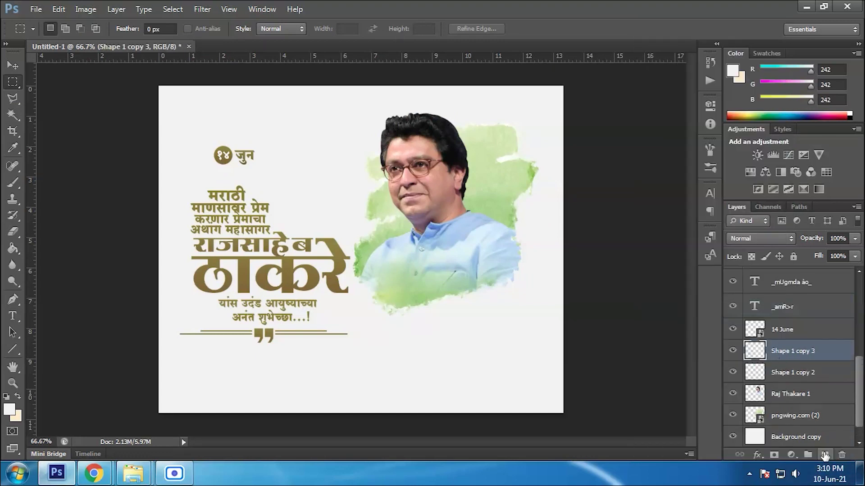
Try to narrow the ornament copy and place it between the date graphic and the tribute text, undoing the attempt
key("v")
left_click_drag(179, 337, 347, 339)
left_click_drag(246, 337, 257, 183)
left_click_drag(309, 184, 293, 184)
key("Escape")
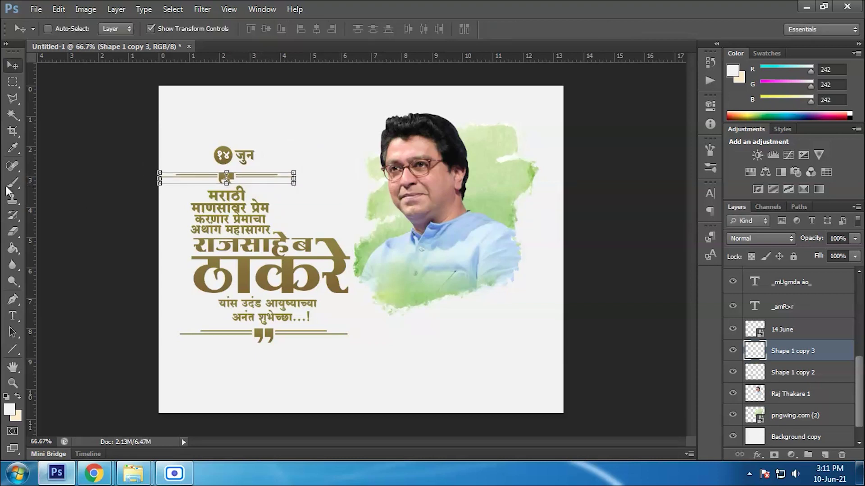
left_click_drag(308, 334, 284, 178)
key("ctrl+z")
Mirror the ornament copy horizontally at full width and move it above the tribute text
left_click_drag(348, 337, 253, 342)
left_click_drag(180, 343, 347, 341)
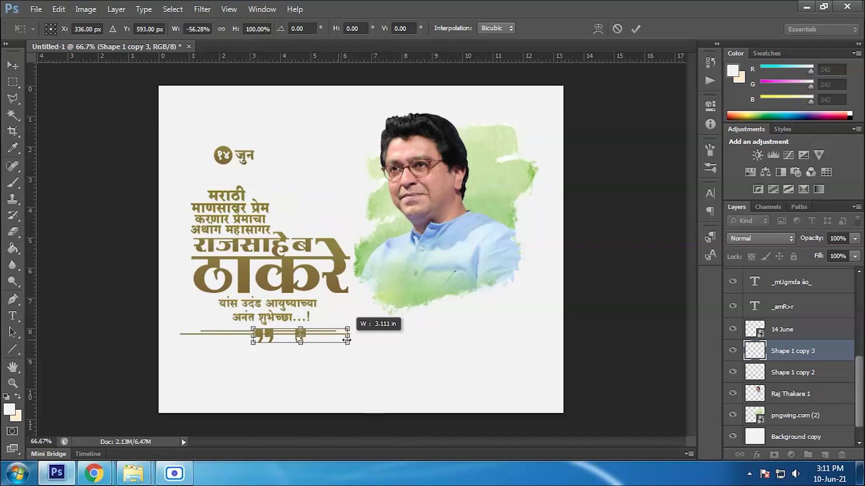
left_click_drag(247, 337, 180, 338)
left_click_drag(288, 335, 264, 182)
key("Return")
key("m")
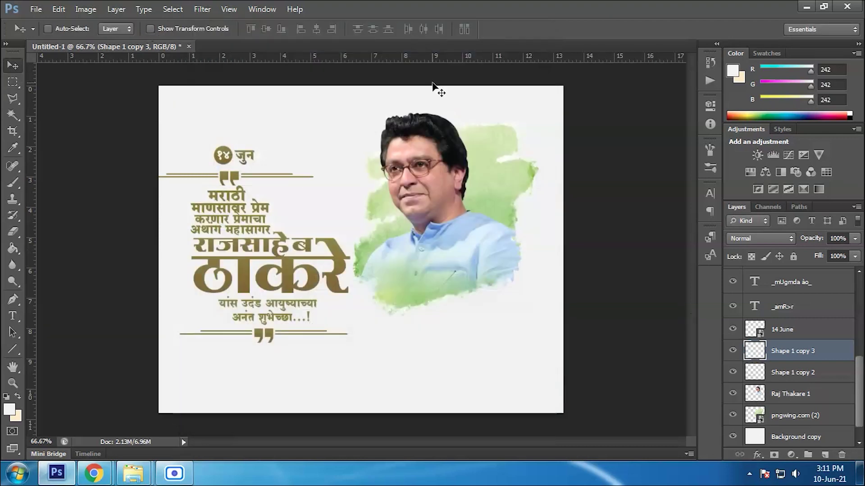
Nudge the upper ornament copy right to line up with the lower one, and delete the copy
key("Right")
key("Right")
key("Right")
key("Right")
key("Right")
key("Right")
key("Right")
key("Right")
key("Right")
key("Right")
key("Right")
key("Right")
key("Right")
key("Right")
key("Right")
key("Right")
key("Right")
key("Right")
key("Right")
key("Right")
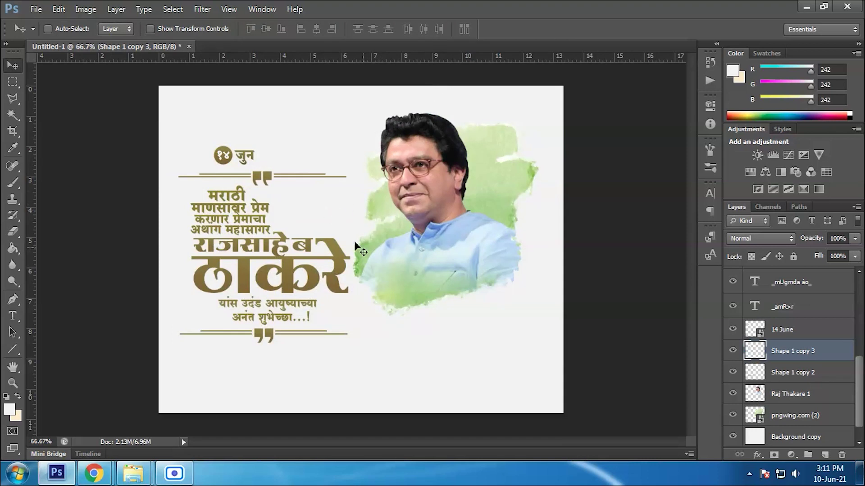
key("Delete")
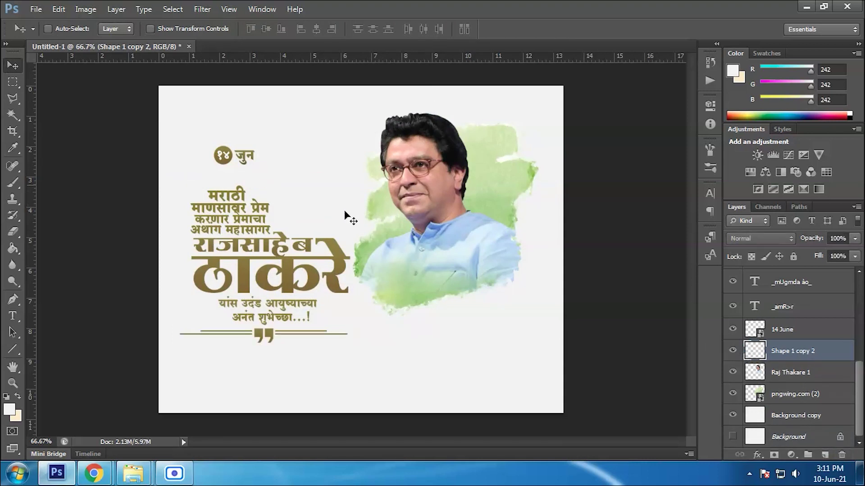
Scale down the comma-and-line ornament below the greeting lines and apply the transform
key("ctrl+t")
left_click_drag(347, 328, 328, 335)
key("Return")
Duplicate the ornament, mirror the copy horizontally and place it between the date graphic and the tribute text
key("ctrl+j")
key("ctrl+t")
left_click_drag(232, 334, 196, 334)
left_click_drag(287, 334, 280, 182)
key("Return")
Select all text layers, the date graphic and both ornaments, scale them together to about 97.7%, and move them up
left_click(12, 82)
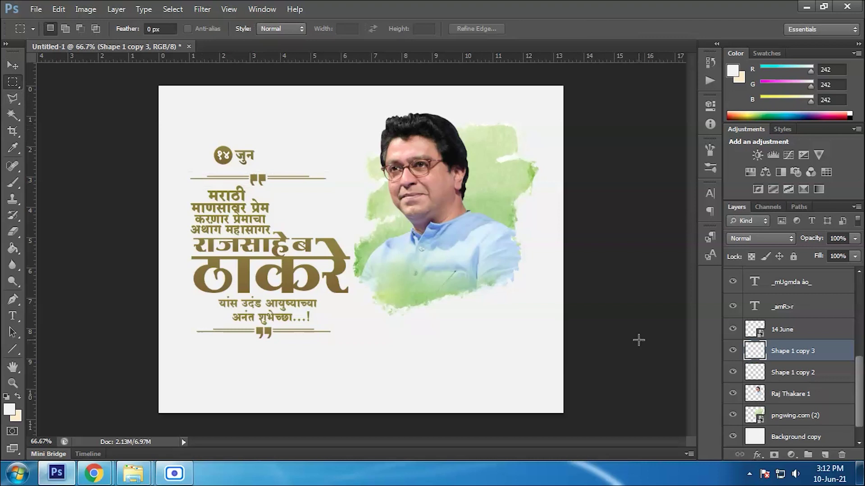
left_click(793, 379, "ctrl")
left_click(789, 332, "ctrl")
left_click(787, 307, "ctrl")
left_click(793, 289, "ctrl")
scroll(778, 344, "up", 3)
left_click(786, 384, "ctrl")
left_click(783, 356, "ctrl")
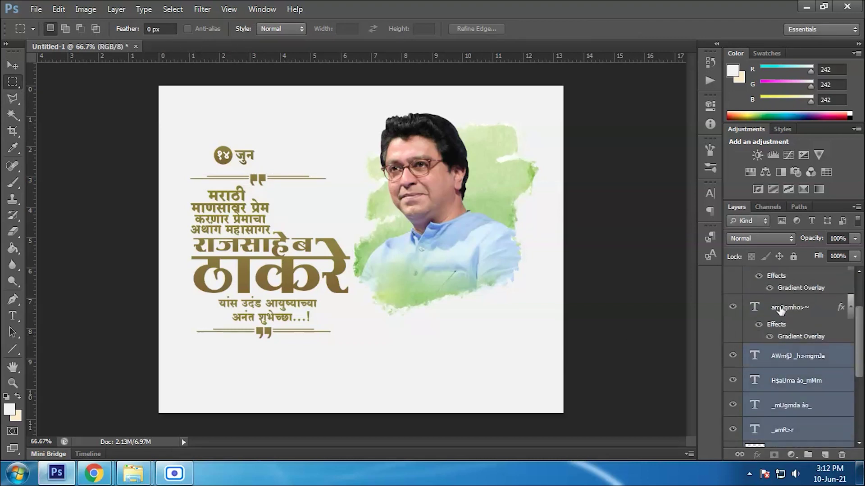
left_click(780, 311, "ctrl")
scroll(781, 315, "up", 3)
left_click(777, 330, "ctrl")
left_click(782, 305, "ctrl")
left_click(783, 281, "ctrl")
left_click(14, 65)
left_click_drag(350, 338, 332, 307)
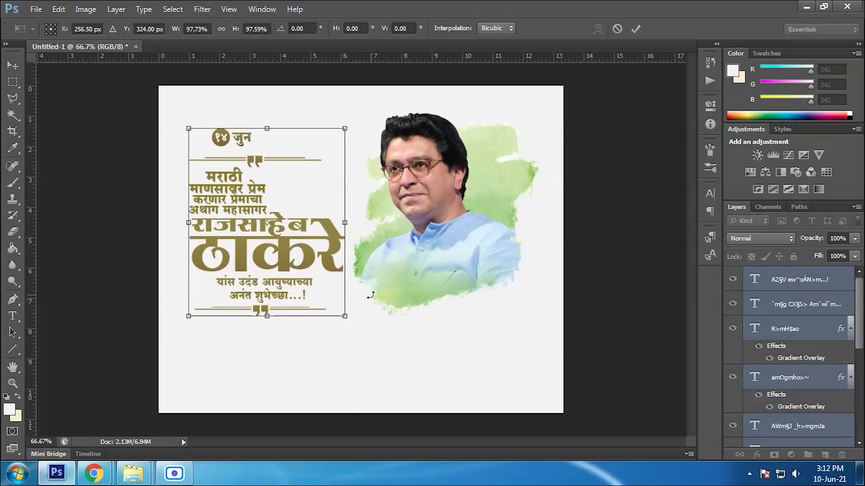
key("Return")
Shift the lower ornament slightly left so it lines up with the upper ornament
scroll(790, 355, "down", 5)
left_click(790, 351)
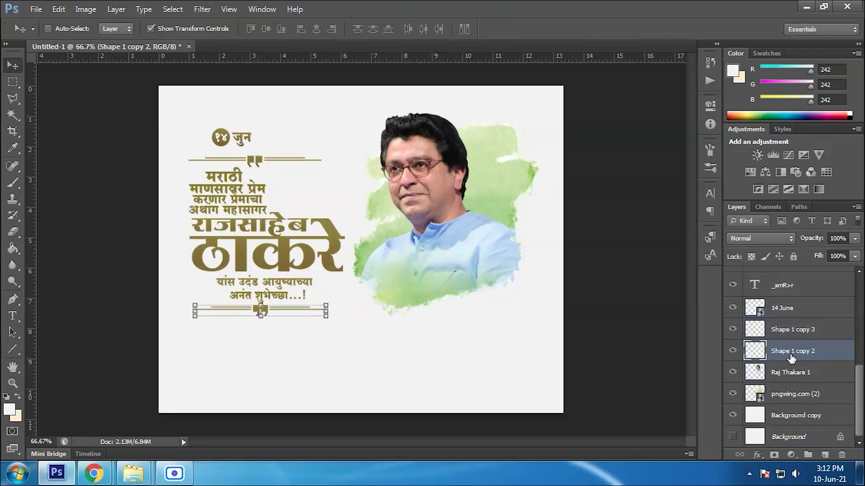
key("Up")
key("Up")
left_click_drag(306, 321, 284, 306)
left_click(196, 27)
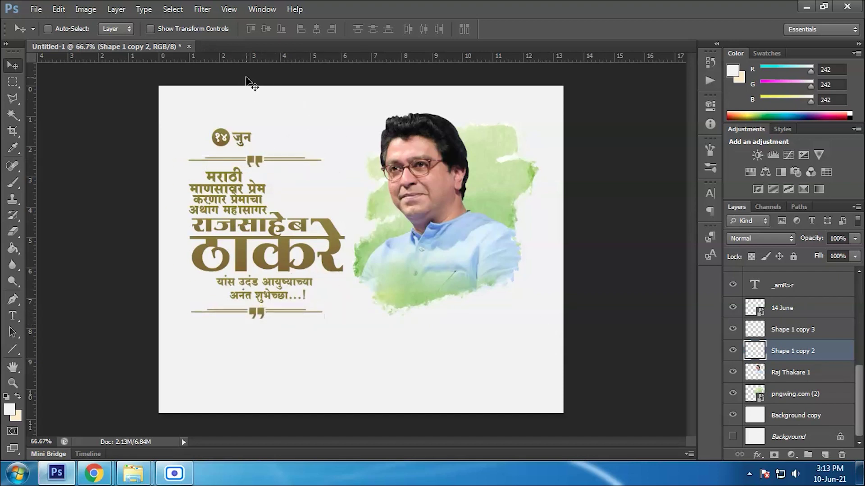
Nudge the 14 June date graphic right until it is centred above the upper ornament
left_click(784, 305)
key("Right")
key("Right")
key("Right")
key("Right")
key("Right")
key("Right")
key("Right")
key("Right")
key("Right")
key("Right")
key("Right")
key("Right")
key("Right")
key("Right")
key("Right")
key("Right")
key("Right")
key("Right")
key("Right")
key("Right")
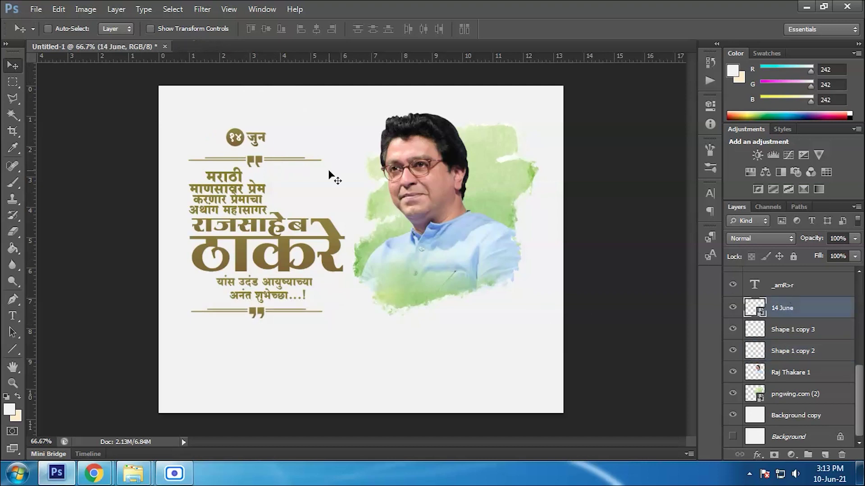
key("ctrl+s")
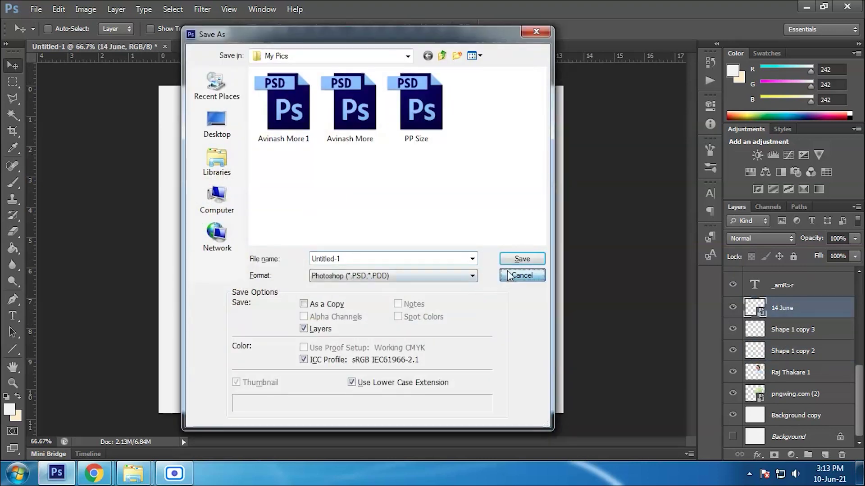
left_click(518, 274)
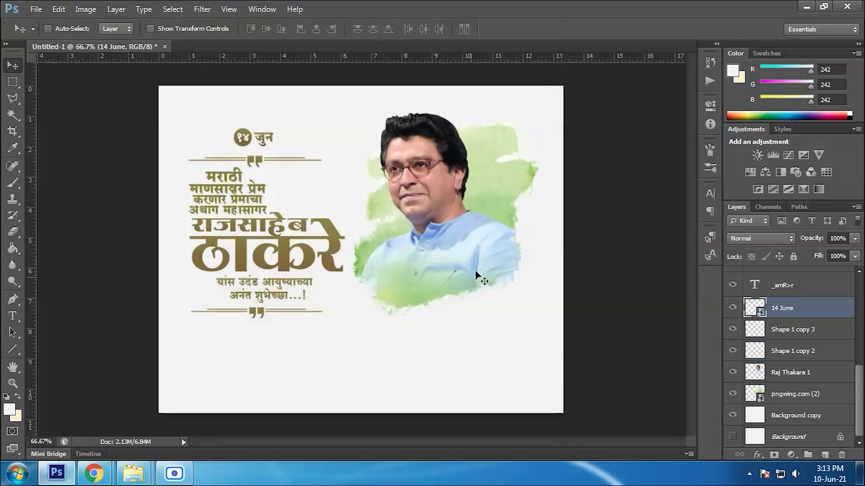
Try painting a brush blot in a pale yellow-green behind the text on the Background copy layer
left_click(790, 417)
left_click(10, 410)
left_click(395, 197)
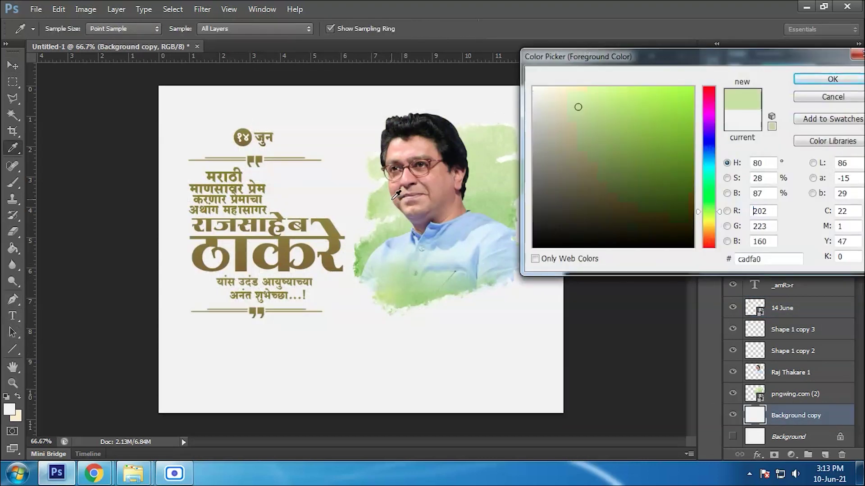
left_click(709, 220)
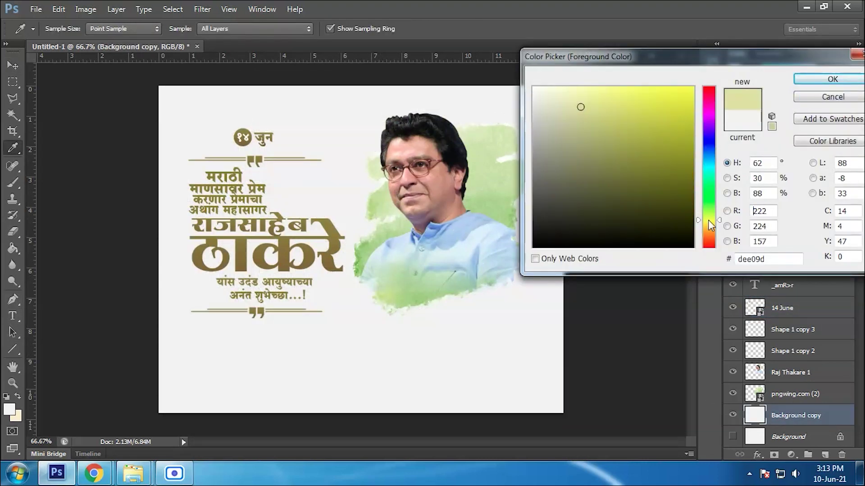
left_click(834, 81)
left_click(13, 183)
left_click(243, 218)
Set the foreground colour to the light yellow f4ff98
left_click(9, 410)
left_click(709, 226)
mouse_move(708, 225)
left_mouse_down()
mouse_move(707, 209)
mouse_move(708, 221)
left_mouse_up()
left_click(597, 86)
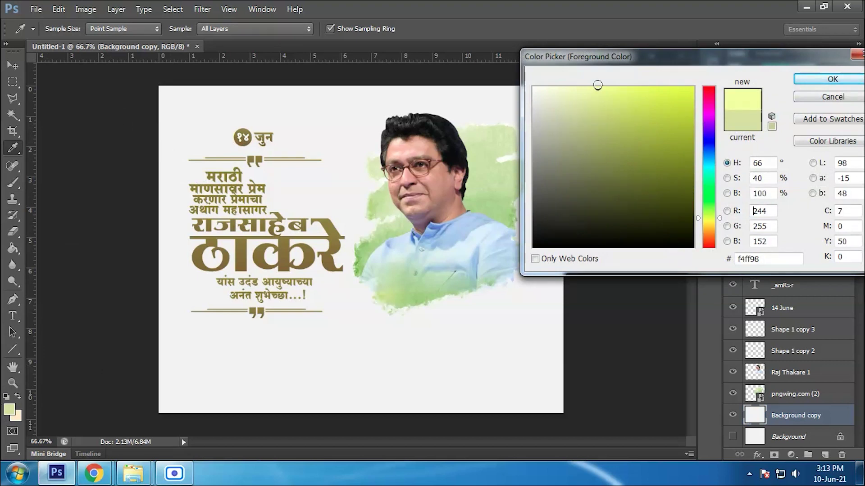
left_click(832, 78)
Try a 329 px watercolour-brush blot behind the name directly on the Background copy layer
left_click(277, 216)
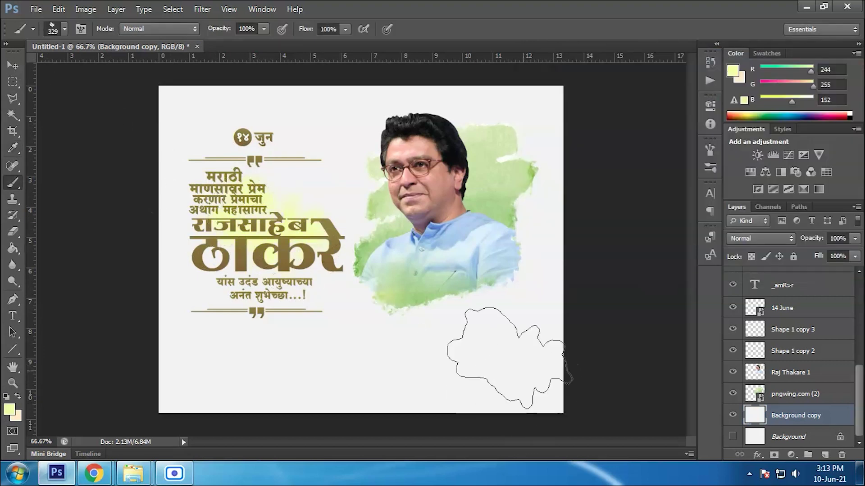
left_click(12, 67)
left_click(167, 30)
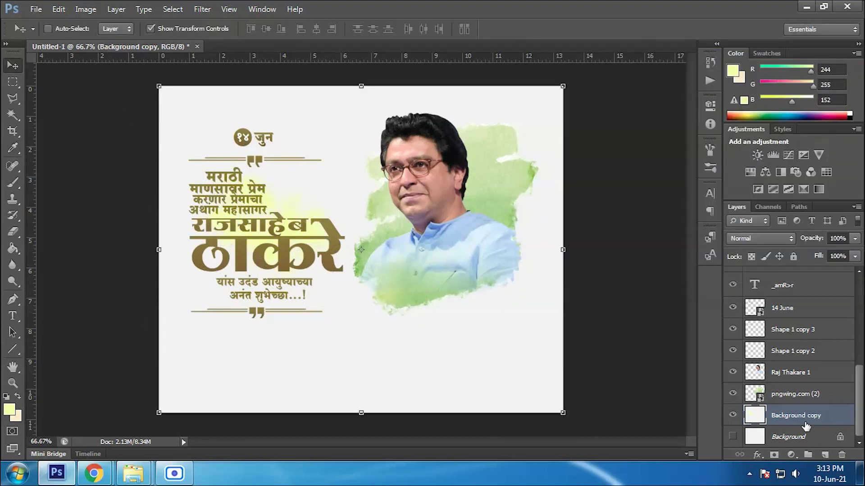
Add a new layer above Background copy and paint one light yellow watercolour blot behind the name
left_click(824, 454)
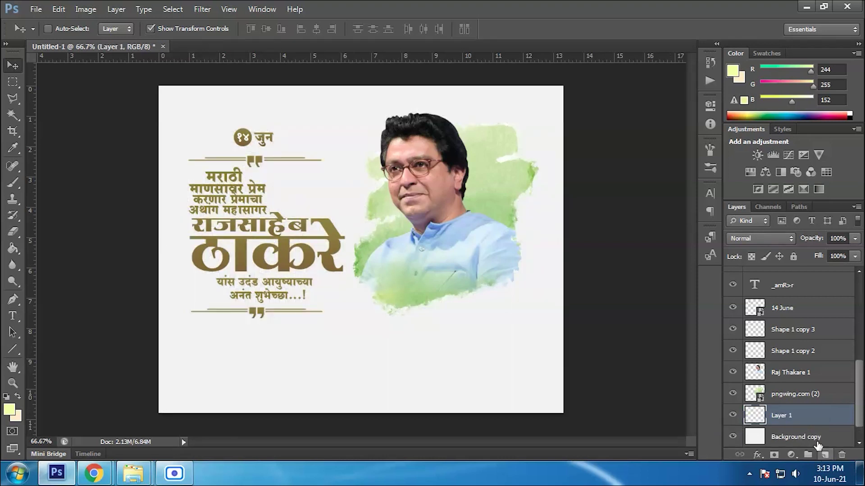
left_click(13, 183)
left_click(267, 237)
Enlarge the yellow blot and position it behind the tribute text and the large name
left_click(12, 66)
mouse_move(332, 296)
left_mouse_down()
mouse_move(356, 317)
mouse_move(355, 334)
mouse_move(328, 351)
left_mouse_up()
left_click(342, 296)
left_click_drag(292, 260, 287, 255)
left_click_drag(319, 332, 312, 322)
key("Return")
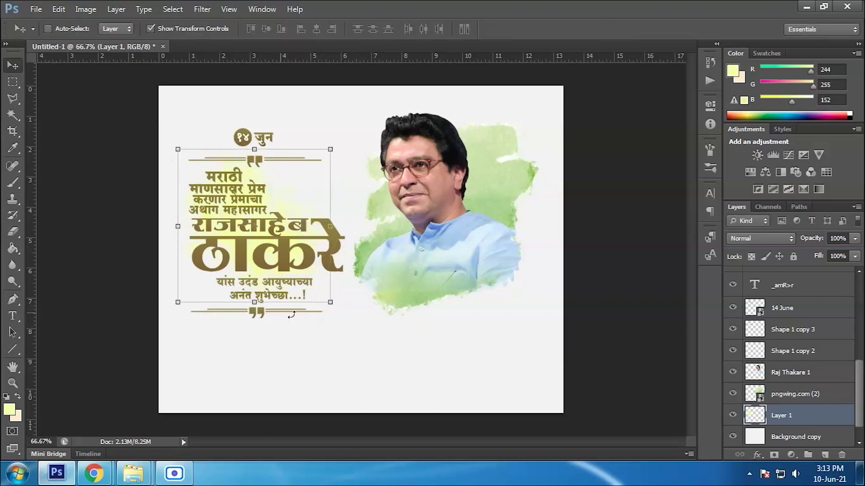
left_click(7, 82)
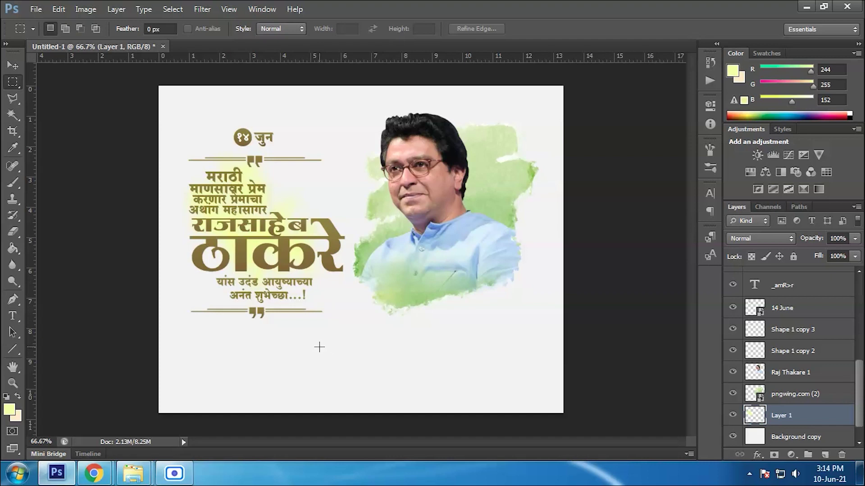
scroll(774, 338, "up", 5)
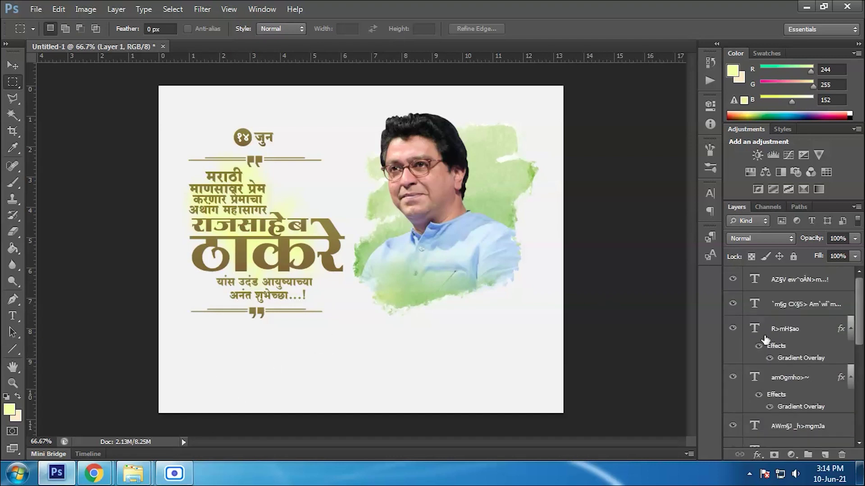
Place the rose-vine wreath image pngwing.com directly above the yellow blot layer, behind the green watercolour
left_click(745, 276)
scroll(790, 393, "down", 10)
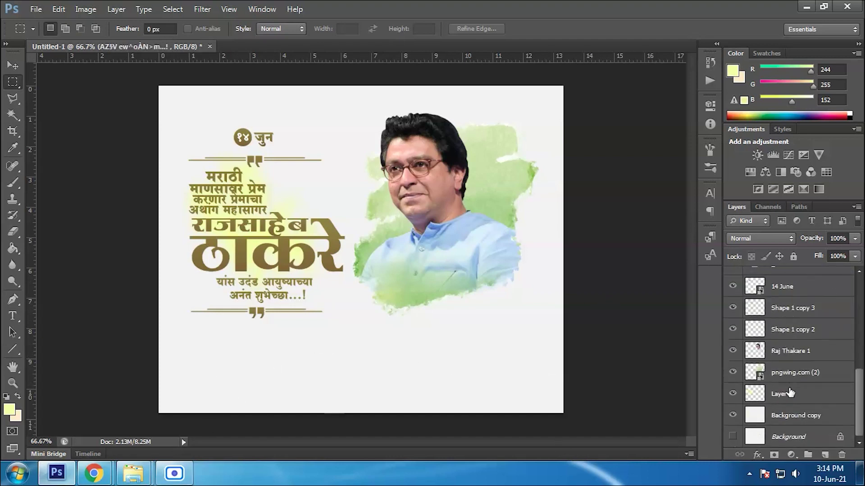
left_click(733, 372)
left_click(766, 395)
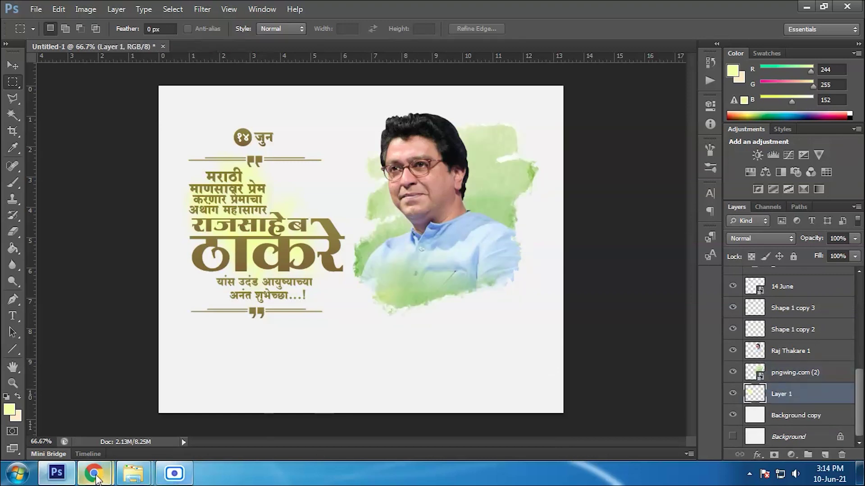
left_click(134, 472)
left_click_drag(553, 96, 516, 298)
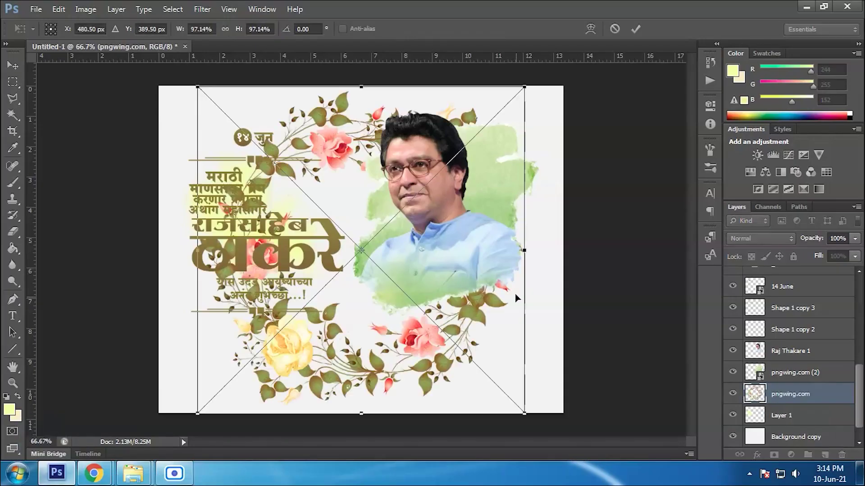
Scale down the placed rose wreath and position it so its roses and leaves peek out around the green watercolour
left_click_drag(525, 419, 535, 311)
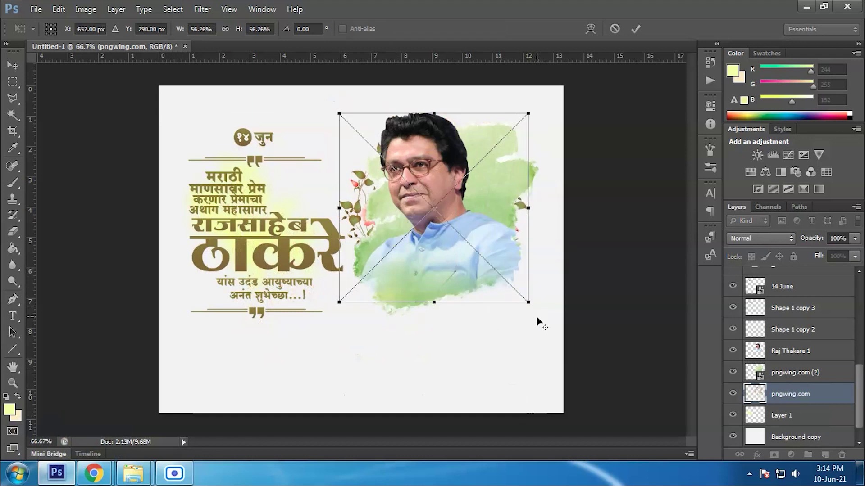
left_click_drag(509, 273, 521, 273)
left_click_drag(548, 310, 551, 312)
left_click_drag(527, 280, 533, 288)
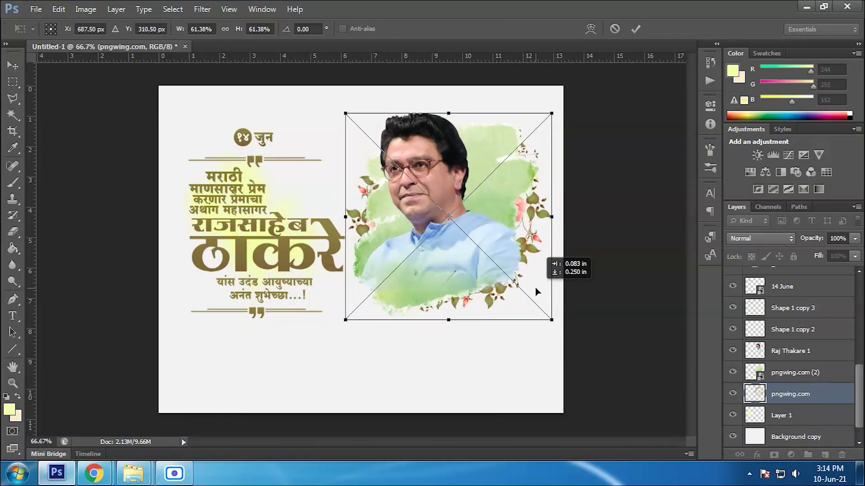
left_click_drag(558, 320, 547, 318)
left_click_drag(529, 290, 532, 288)
left_click_drag(551, 317, 525, 299)
key("Return")
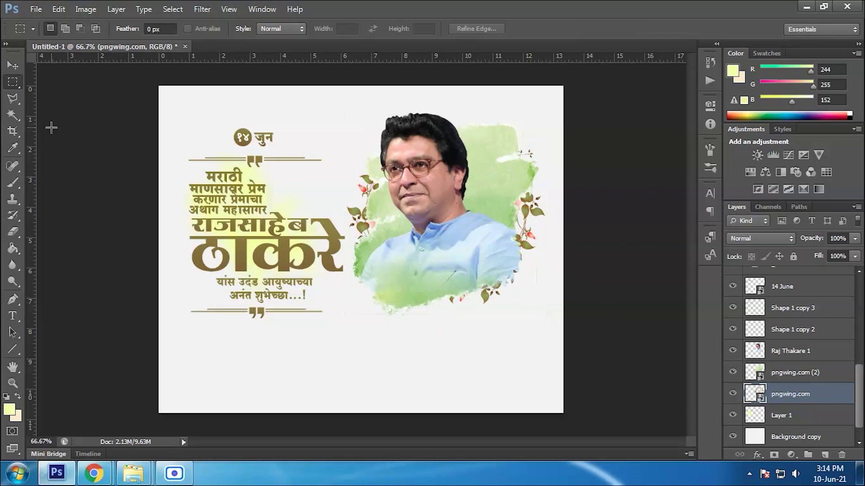
Shift the rose wreath slightly down and resize it to 57.25% width and 60.50% height
left_click(14, 67)
left_click_drag(447, 309, 446, 323)
key("Return")
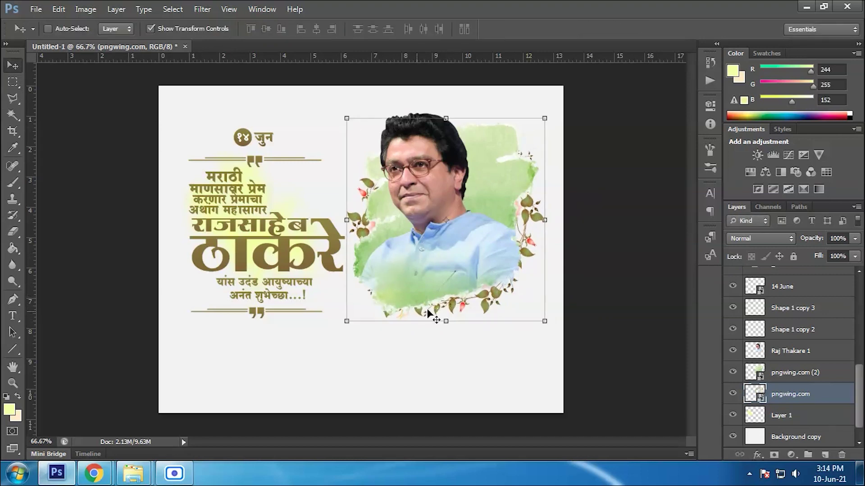
left_click_drag(545, 322, 537, 315)
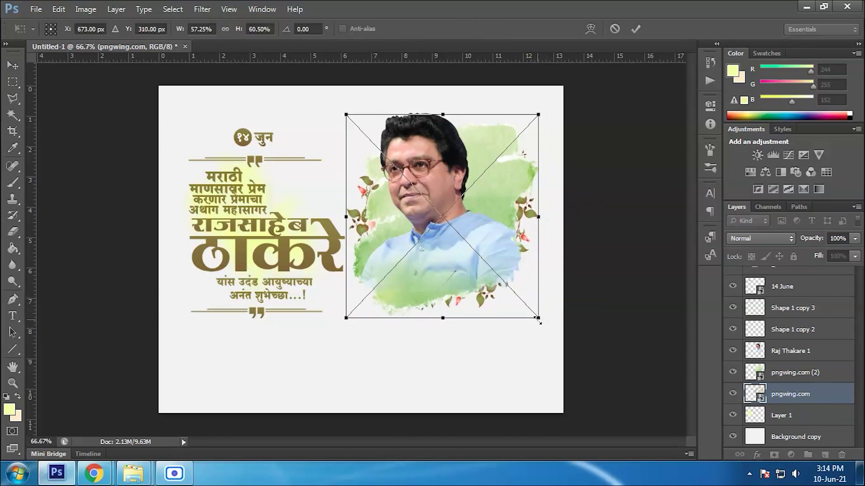
key("Return")
Select the portrait, green watercolour and rose wreath layers together and move them slightly to the right
left_click(792, 372, "shift")
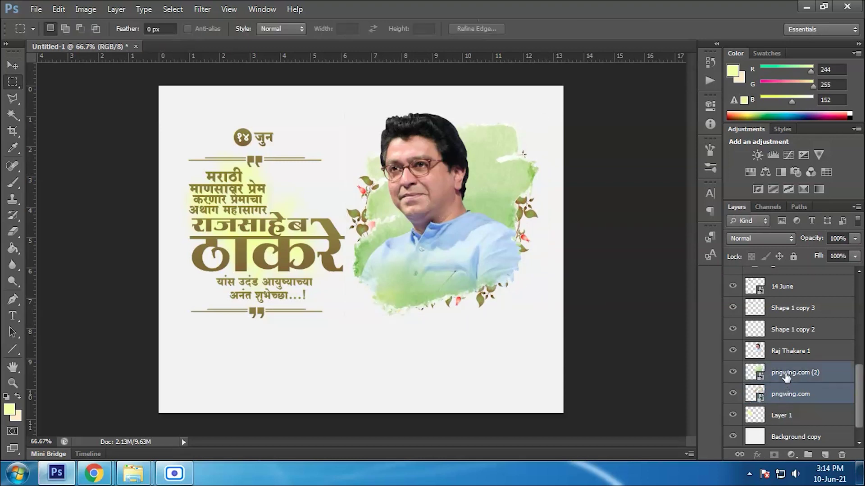
left_click(790, 350, "shift")
left_click_drag(419, 210, 429, 209)
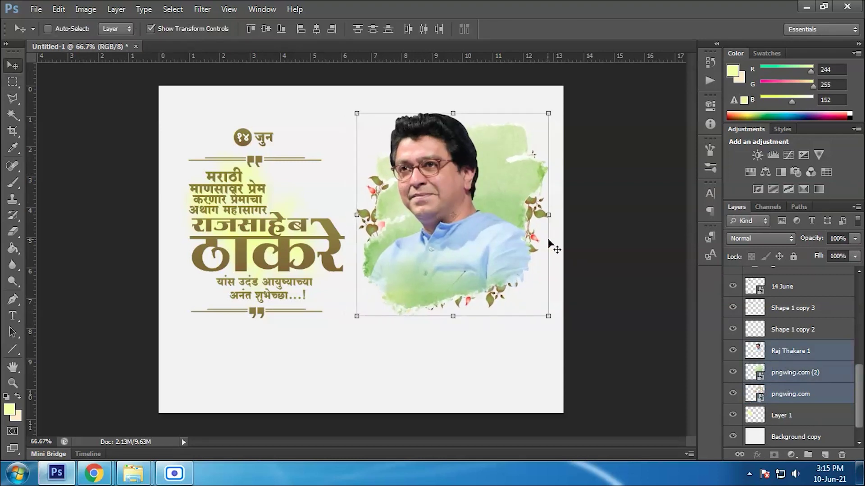
Draw a circle with the Ellipse Tool on a new layer above the text, below the closing comma ornament
scroll(797, 314, "up", 10)
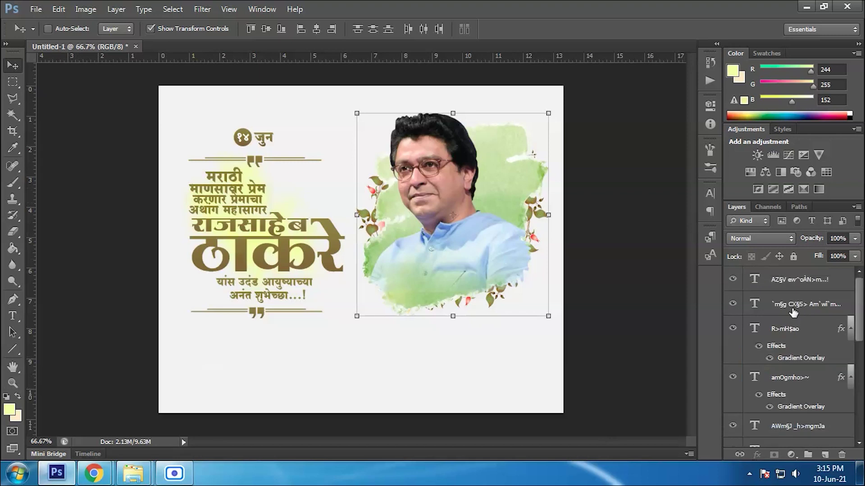
left_click(797, 287)
left_click(13, 385)
left_click(269, 383)
scroll(248, 311, "down", 3)
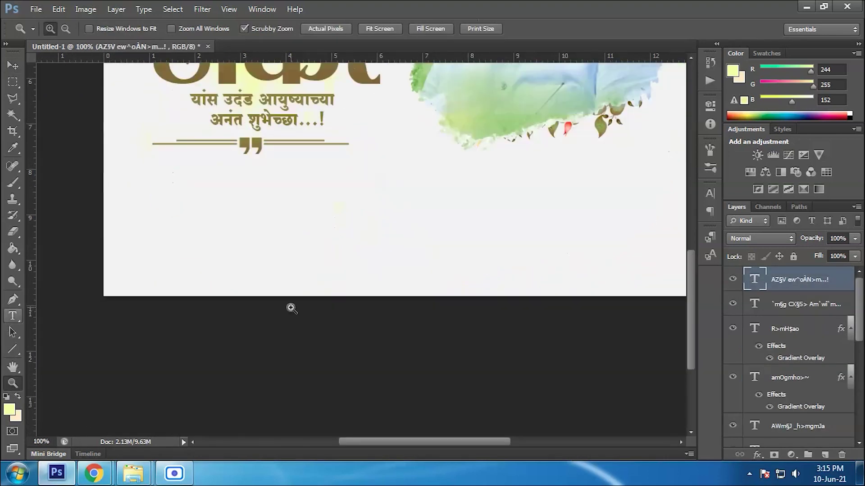
left_click(17, 316)
key("e")
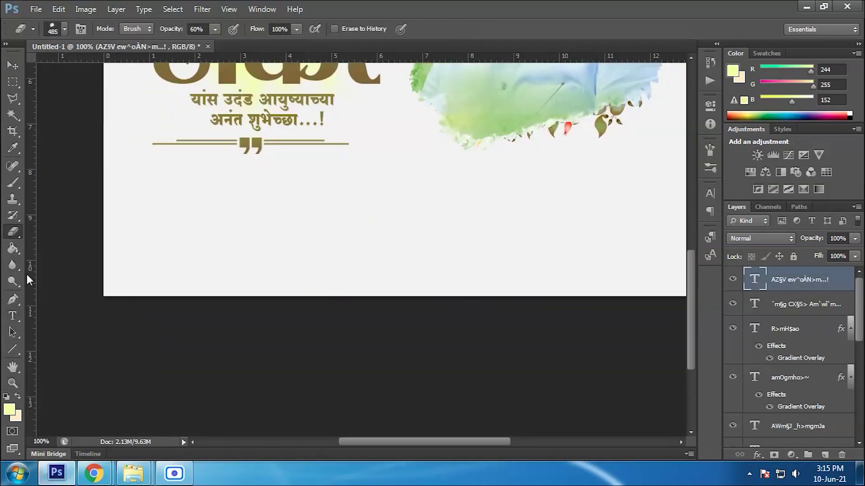
left_click(12, 349)
left_click(72, 372)
left_click_drag(174, 163, 321, 311)
Move the circle toward the banner's lower-left corner and scale it to 89.22%
key("v")
left_click_drag(259, 229, 211, 212)
left_click_drag(276, 298, 256, 290)
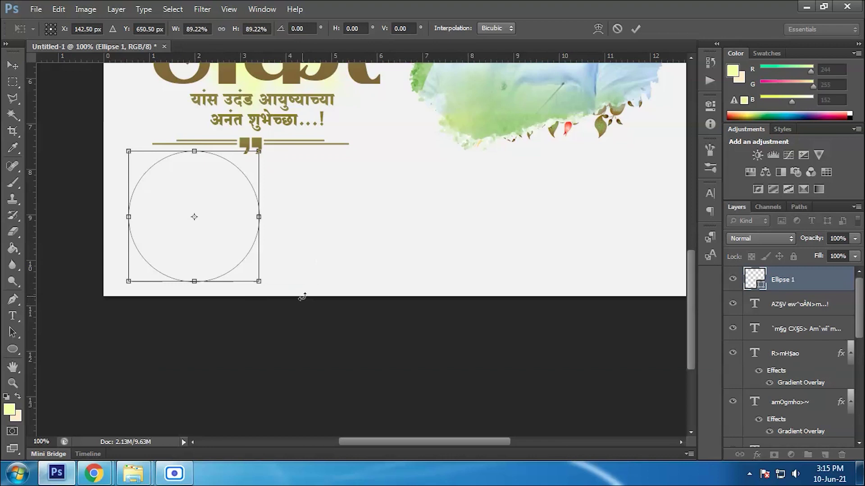
key("Return")
Select all the text layers, the 14 June graphic and both ornament layers, and move them slightly up
key("ctrl+minus")
left_click(800, 313)
scroll(802, 356, "down", 9)
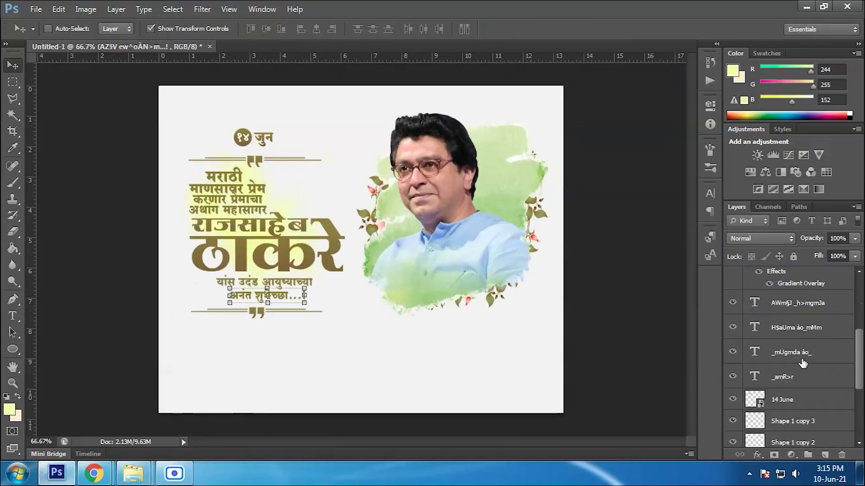
left_click(794, 378, "shift")
mouse_move(293, 221)
left_mouse_down()
mouse_move(294, 213)
mouse_move(294, 223)
left_mouse_up()
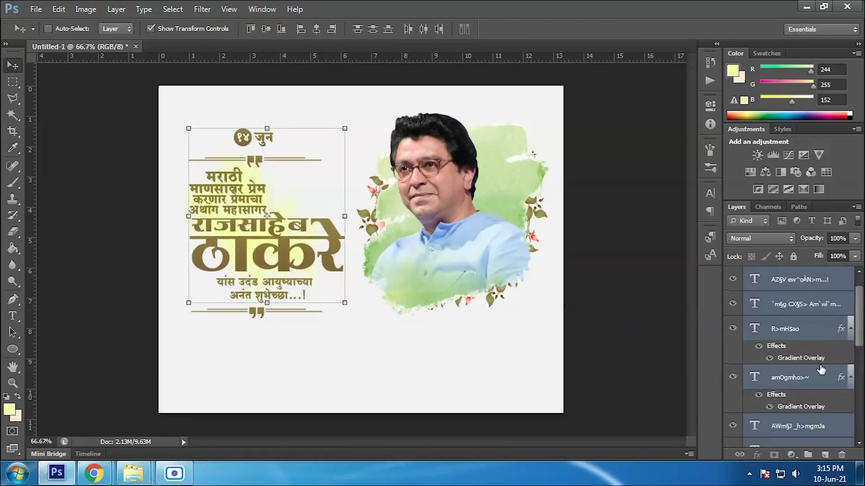
scroll(813, 378, "down", 3)
left_click(787, 326, "ctrl")
left_click(779, 343, "ctrl")
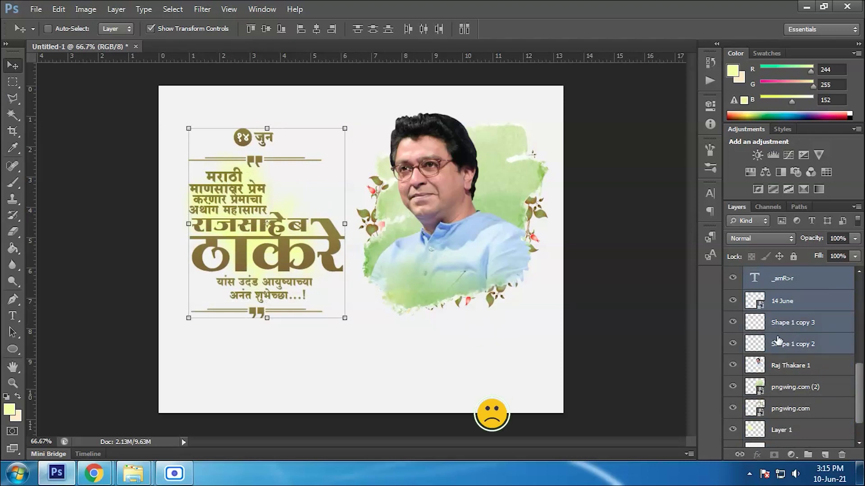
key("Up")
key("Up")
key("Up")
key("Up")
key("Up")
key("Up")
key("Up")
key("Up")
key("Up")
key("Up")
key("Up")
key("Up")
key("Up")
key("Up")
key("Up")
key("Up")
key("Up")
key("Up")
left_click_drag(258, 241, 252, 237)
key("Left")
key("Left")
key("Down")
key("Down")
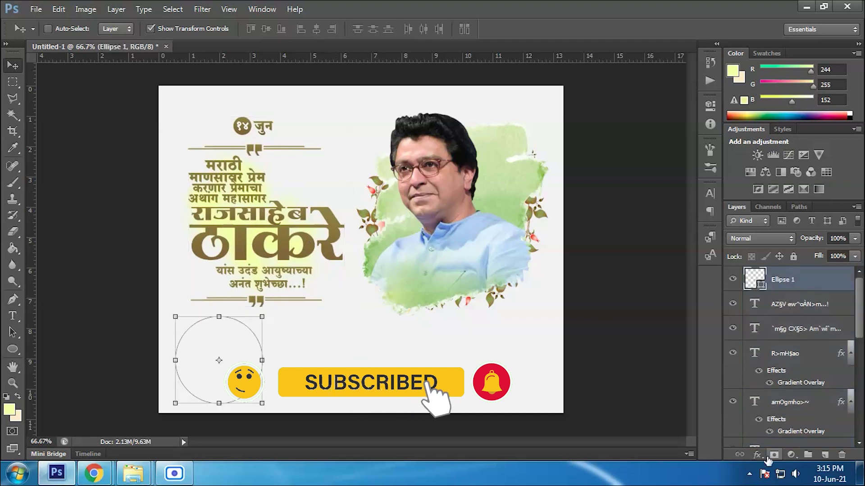
Add a Gradient Overlay to the circle and set its starting colour stop to 7c6433, sampled from the large name
left_click(756, 454)
left_click(772, 414)
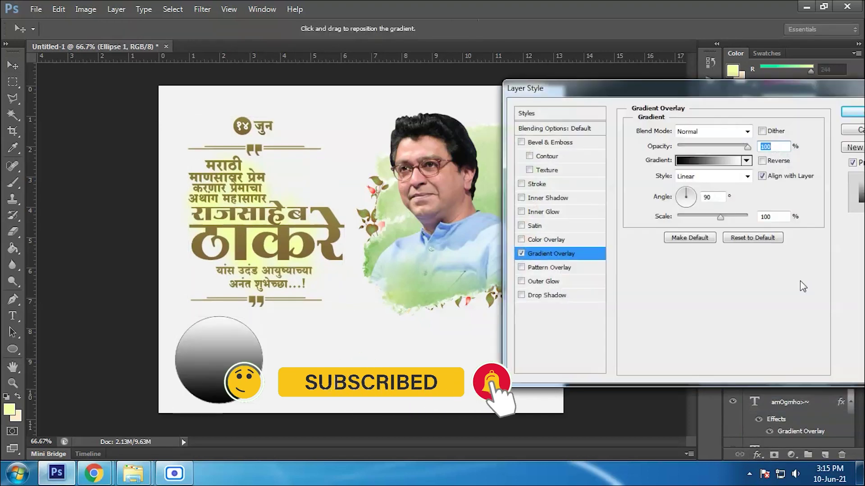
left_click(726, 161)
left_click(559, 260)
left_click(619, 310)
left_click(285, 251)
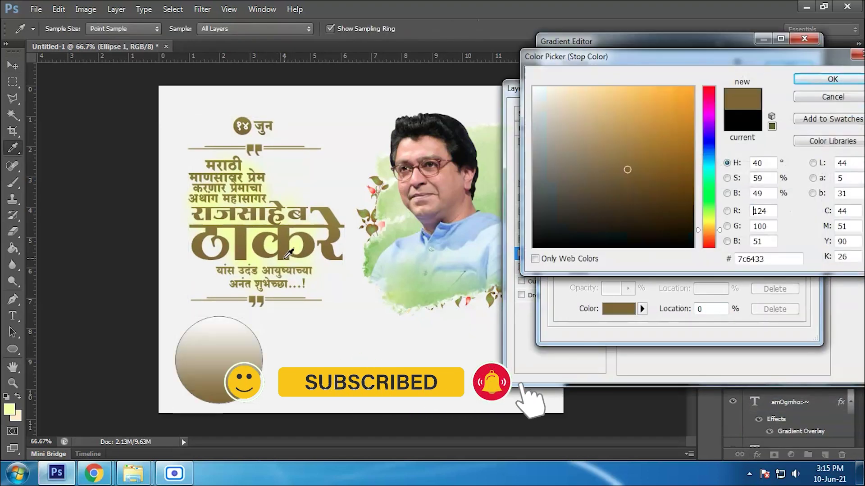
left_click(832, 81)
Set the circle gradient's end colour stop to the lighter gold sampled from the round date badge and apply the overlay
left_click(800, 258)
left_click(618, 310)
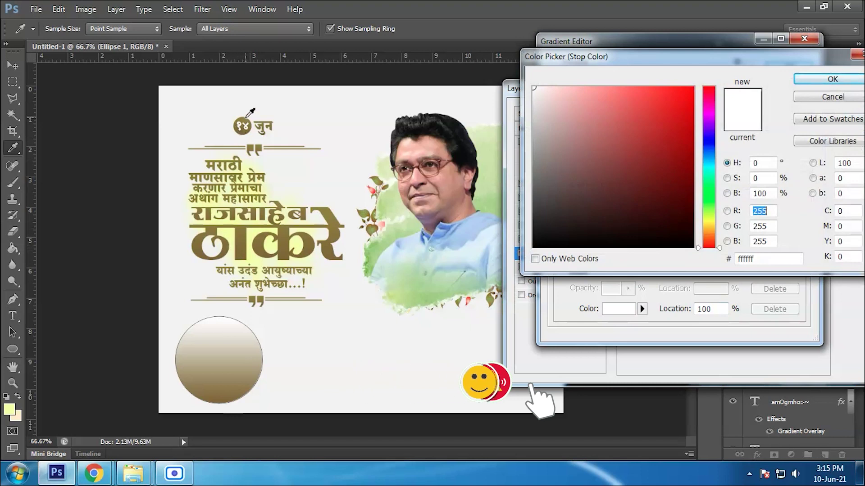
left_click(240, 132)
left_click(831, 80)
left_click(788, 68)
left_click(854, 111)
Rasterize the circle's layer style, then enlarge the circle slightly and reposition it beneath the closing comma ornament
right_click(791, 276)
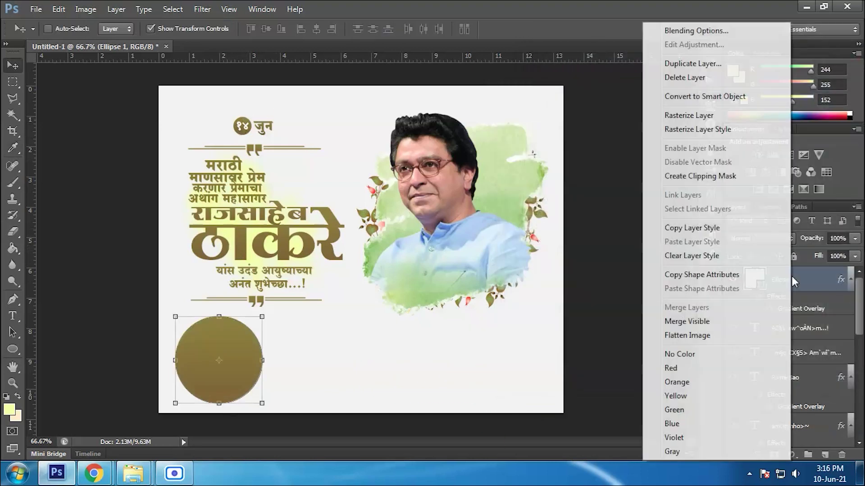
left_click(695, 131)
left_click_drag(263, 406, 268, 410)
left_click_drag(248, 377, 253, 373)
key("Return")
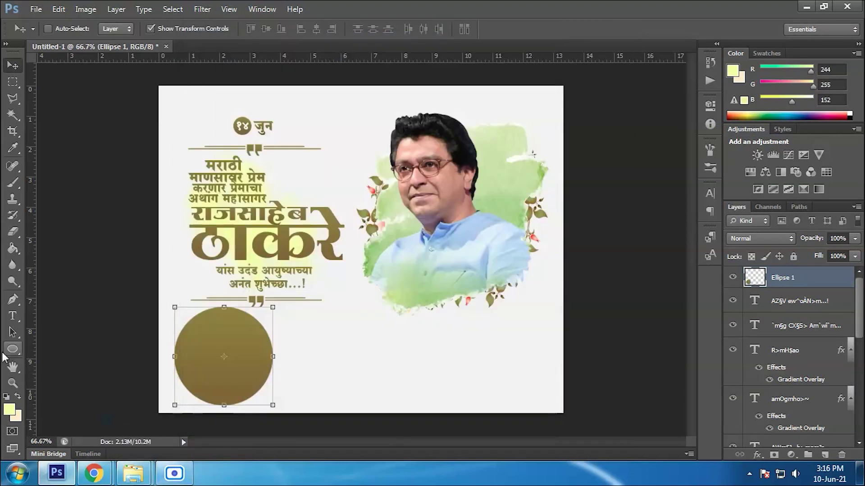
Draw a 529 × 77 px rounded rectangle with 10 px radius, extending right from the circle's lower part
left_click(13, 351)
left_click(72, 359)
left_click_drag(251, 363, 472, 397)
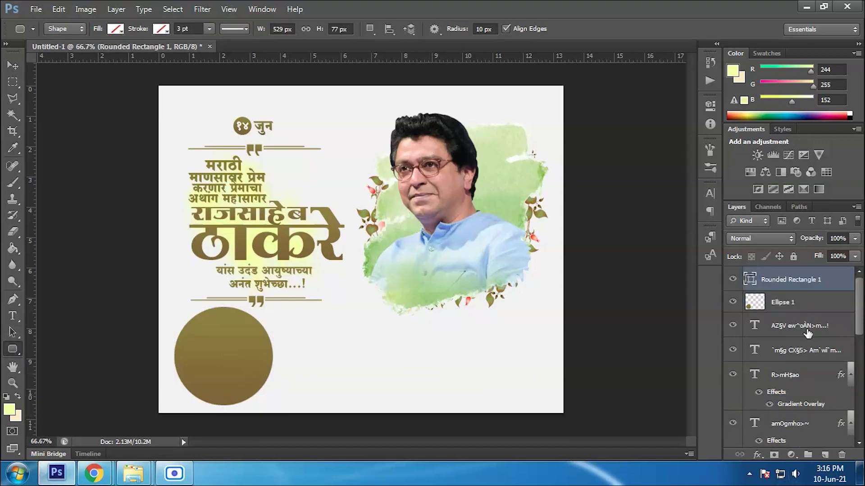
Apply a Gradient Overlay from 7d6533 to 8c7f3a to the rounded bar, sampling both colours from the gold circle
left_click(757, 455)
left_click(784, 377)
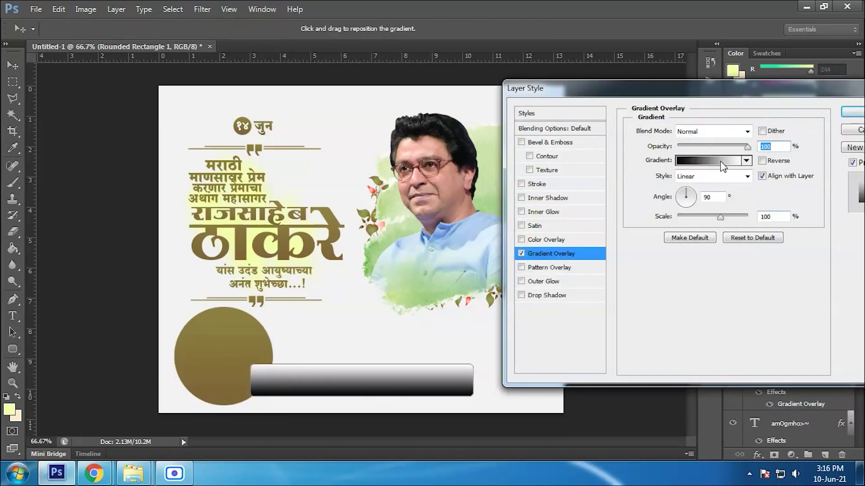
left_click(722, 167)
double_click(559, 259)
left_click(222, 367)
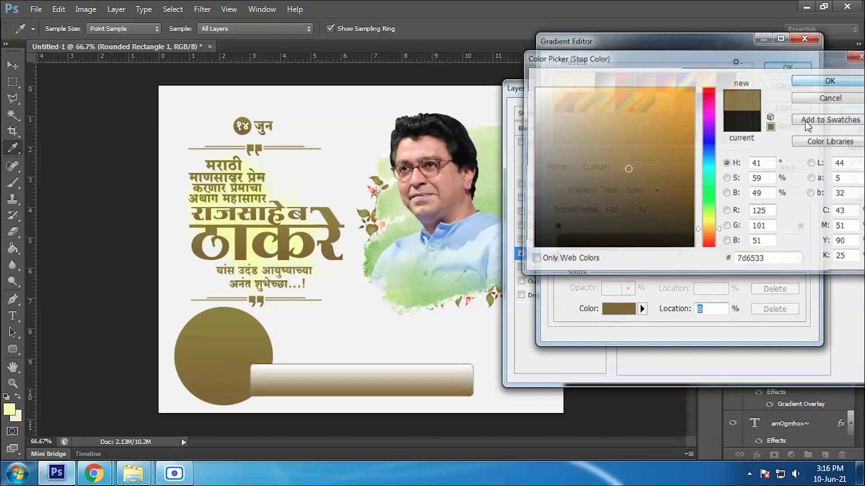
double_click(800, 259)
left_click(221, 311)
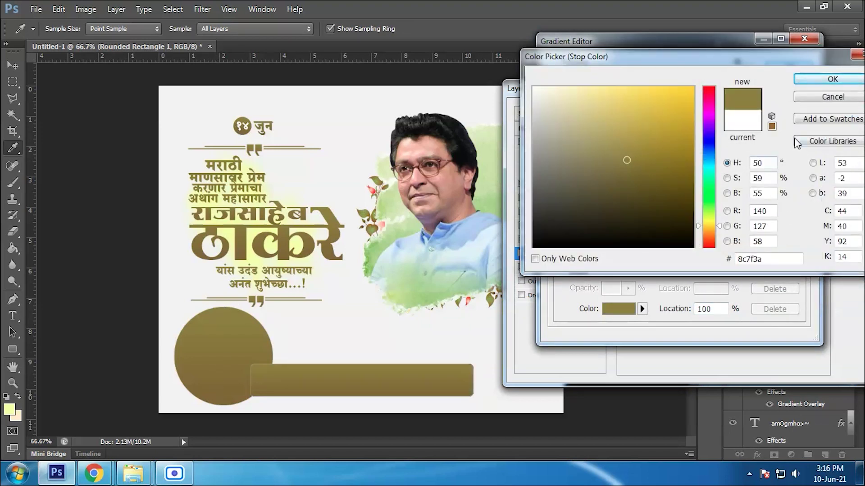
left_click(832, 78)
left_click(791, 70)
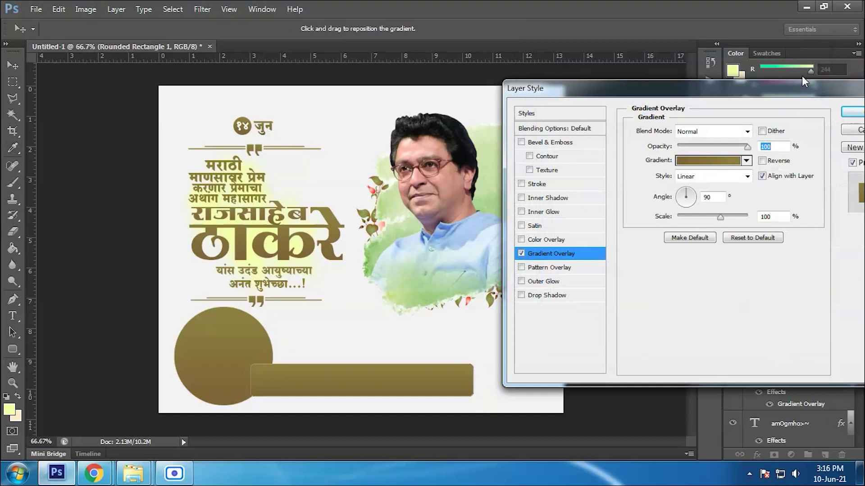
left_click(853, 112)
Move the rounded bar's layer below the circle layer and rasterize its layer style
left_click_drag(815, 282, 813, 337)
right_click(795, 300)
left_click(695, 132)
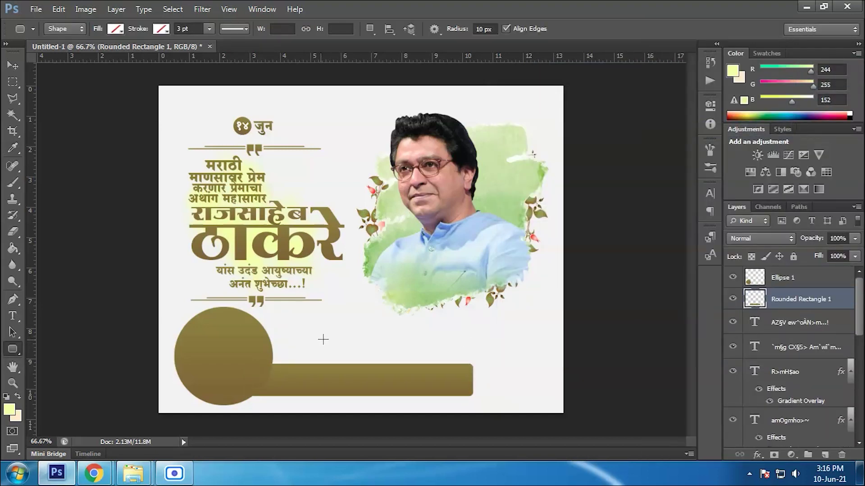
key("v")
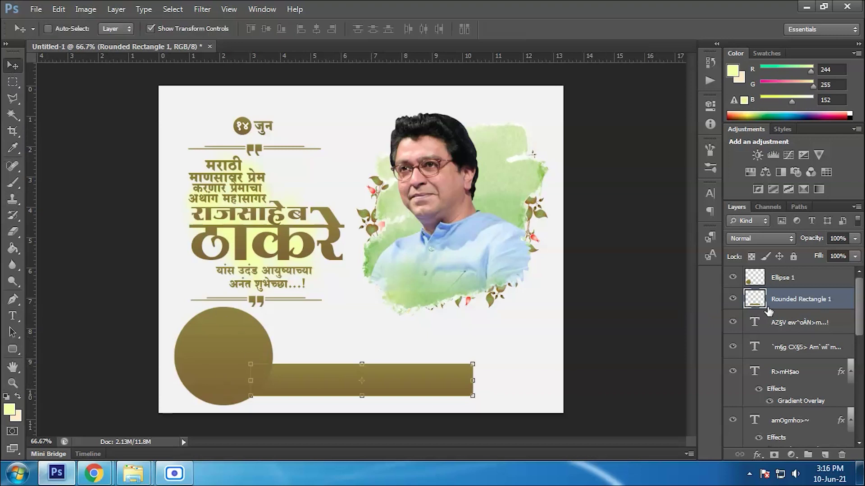
Draw a second circle of 215 × 215 px above the gold circle, overlapping it and offset to the right
left_click(783, 286)
right_click(13, 350)
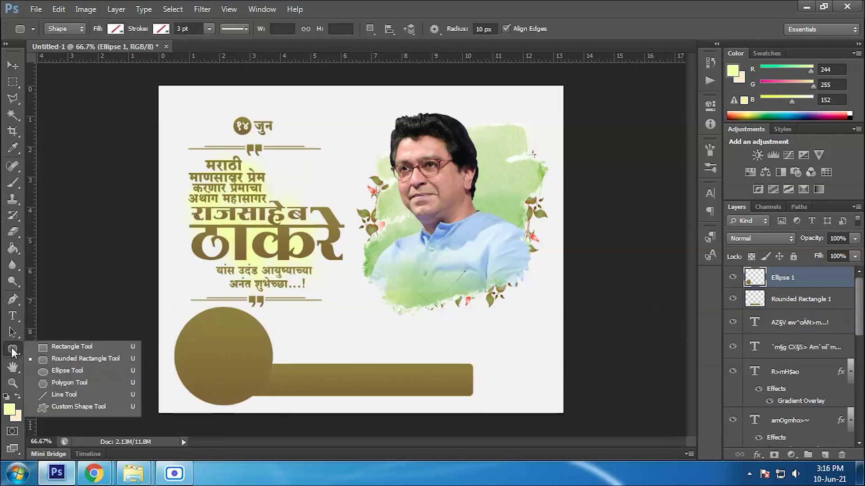
left_click(56, 373)
left_click(118, 29)
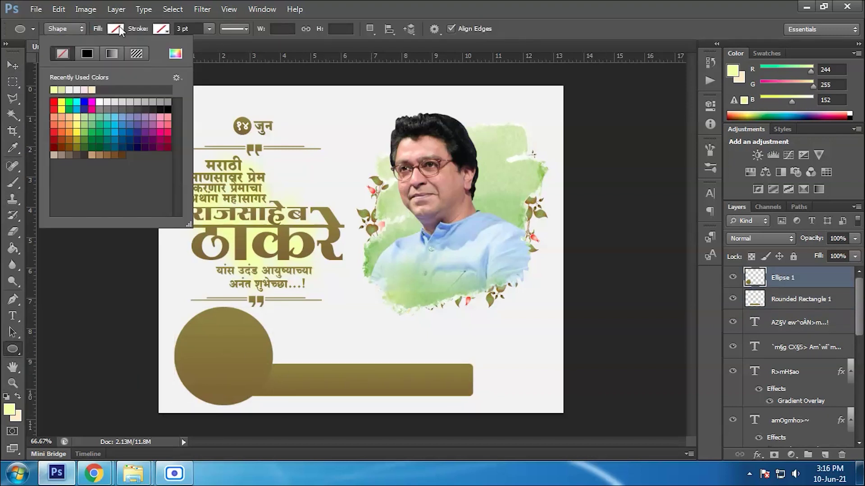
left_click(118, 29)
left_click_drag(195, 311, 288, 412)
Add a 3 px outside Stroke in colour 7d6533 to the second circle and move its layer below the gold circle's layer
left_click(756, 455)
left_click(766, 338)
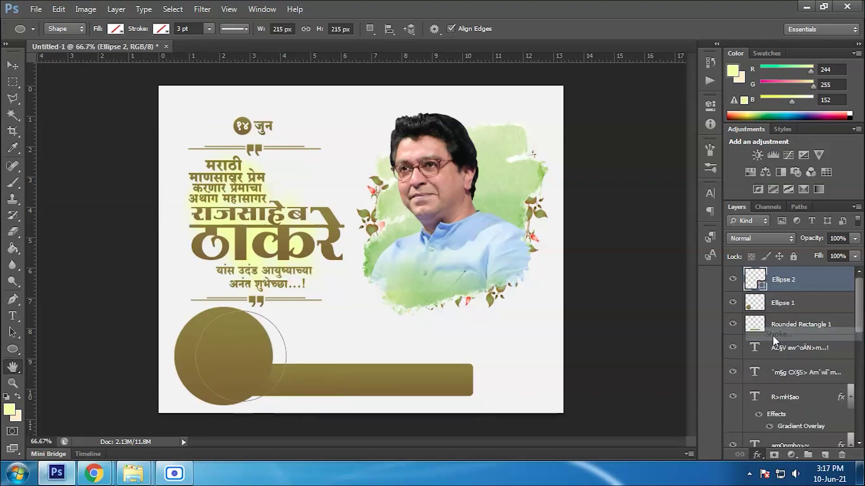
left_click(666, 221)
left_click(209, 312)
left_click(196, 400)
left_click(203, 394)
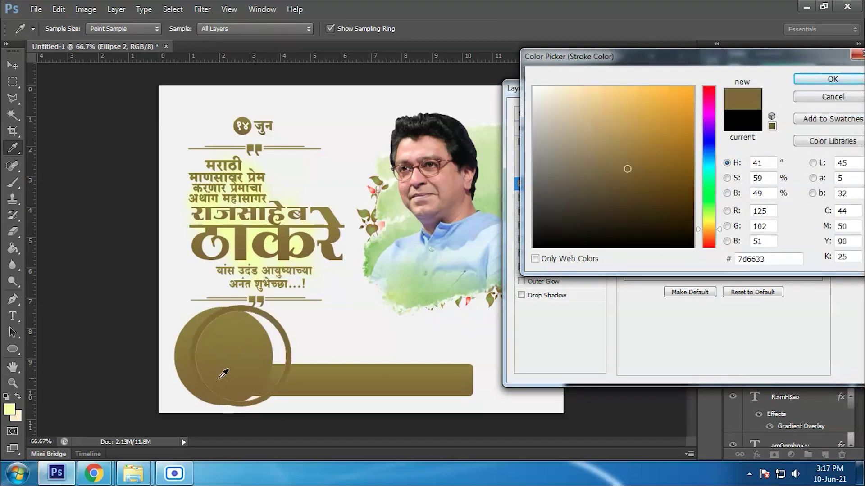
left_click(832, 80)
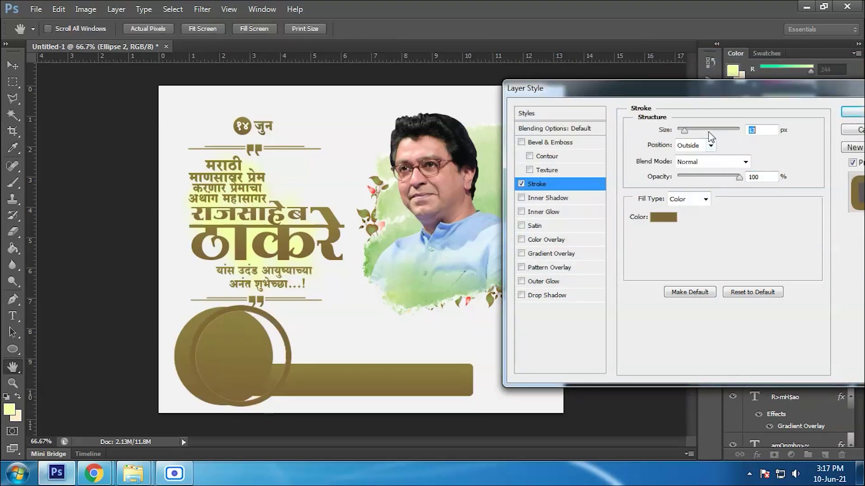
type("1")
key("Return")
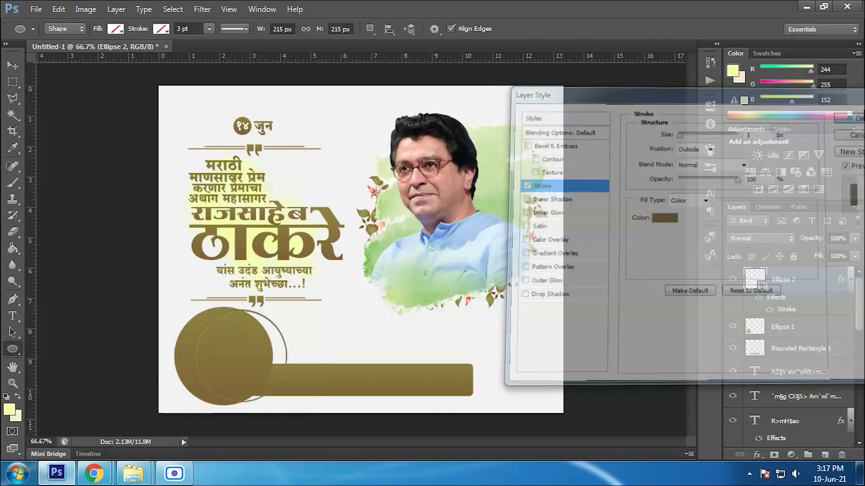
right_click(803, 301)
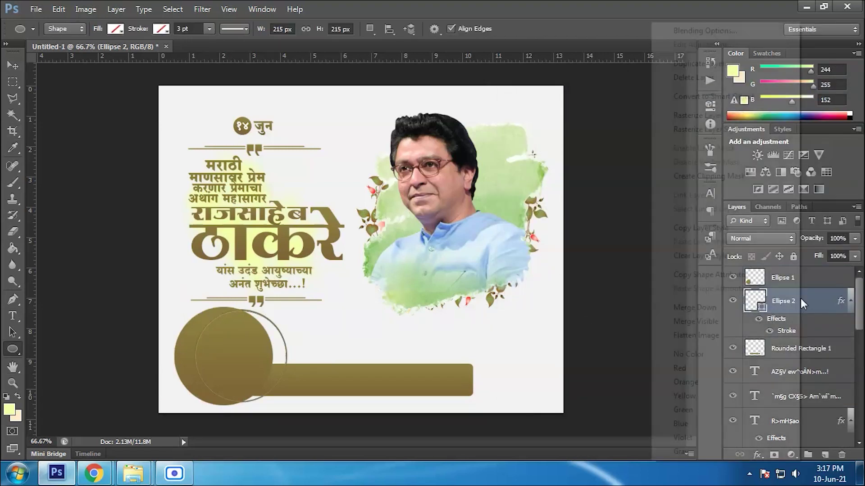
left_click(703, 119)
key("ctrl+z")
right_click(791, 301)
left_click(668, 118)
key("ctrl+z")
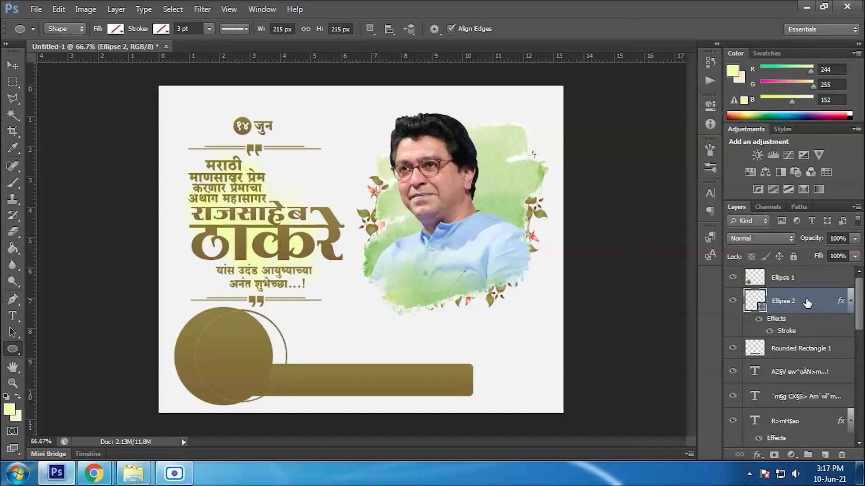
left_click(734, 303)
left_click_drag(809, 304, 842, 454)
left_click(732, 282)
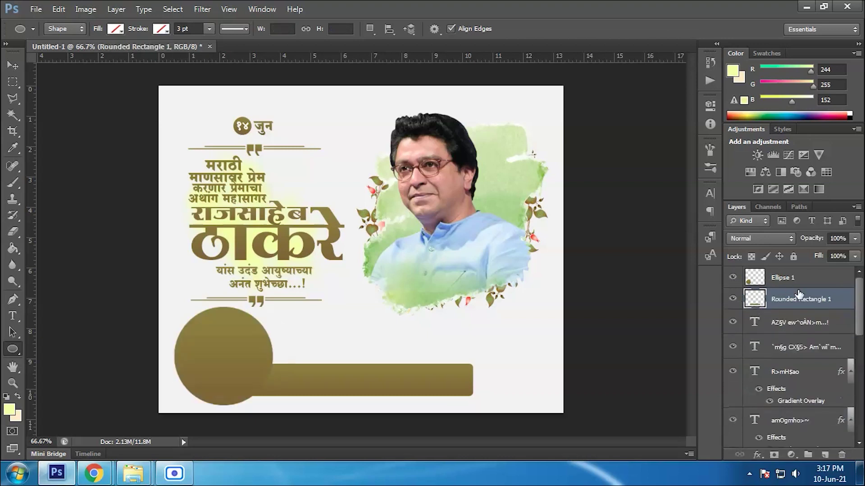
key("ctrl+z")
Nudge the outlined circle left and up until only a thin arc shows beyond the gold circle's upper right edge
left_click(11, 71)
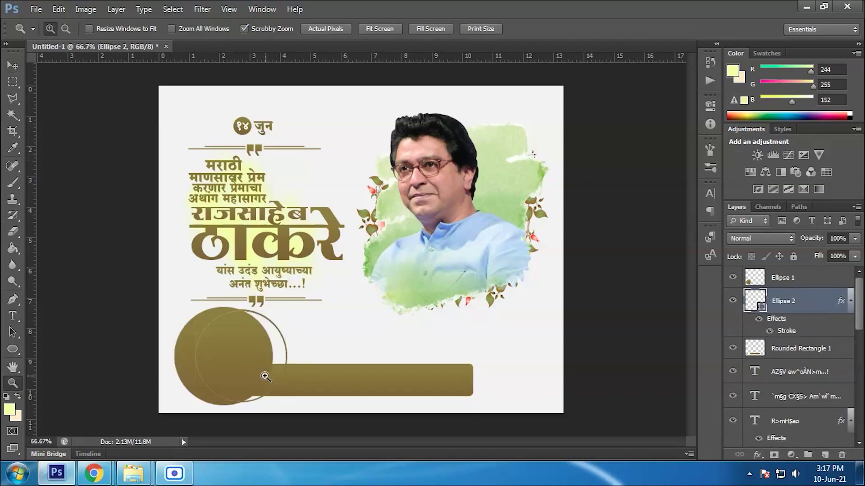
scroll(265, 372, "up", 2)
key("Left")
key("Left")
key("Left")
key("Up")
key("Up")
key("Up")
key("Up")
key("Up")
key("Up")
key("Up")
key("Up")
key("Up")
key("Up")
key("Left")
key("Left")
key("Left")
key("Left")
key("Left")
key("Left")
key("Left")
key("Left")
key("Left")
key("Left")
key("Left")
key("Left")
key("Left")
key("Left")
key("Left")
key("Left")
key("Left")
key("Left")
key("Left")
key("Left")
key("Left")
key("Left")
key("Left")
key("Left")
key("Left")
key("Left")
key("Left")
key("Left")
key("Left")
key("Up")
key("Up")
key("Up")
key("ctrl+minus")
key("ctrl+minus")
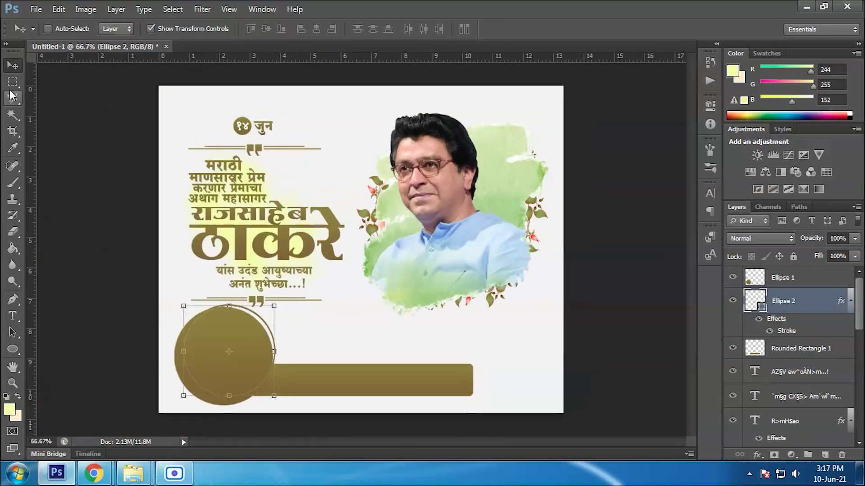
Place the leaf wreath image 6854126 from the file folder directly above the rounded bar's layer
left_click(13, 84)
left_click(800, 349)
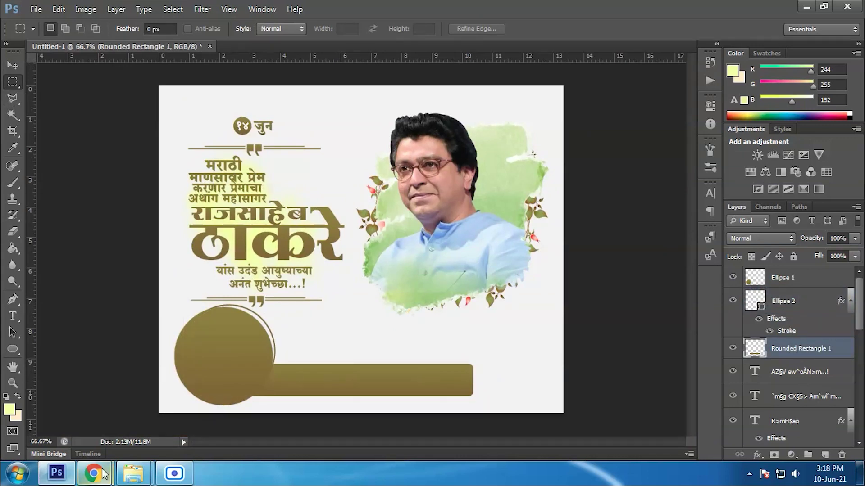
left_click(133, 472)
left_click_drag(210, 107, 274, 363)
key("Return")
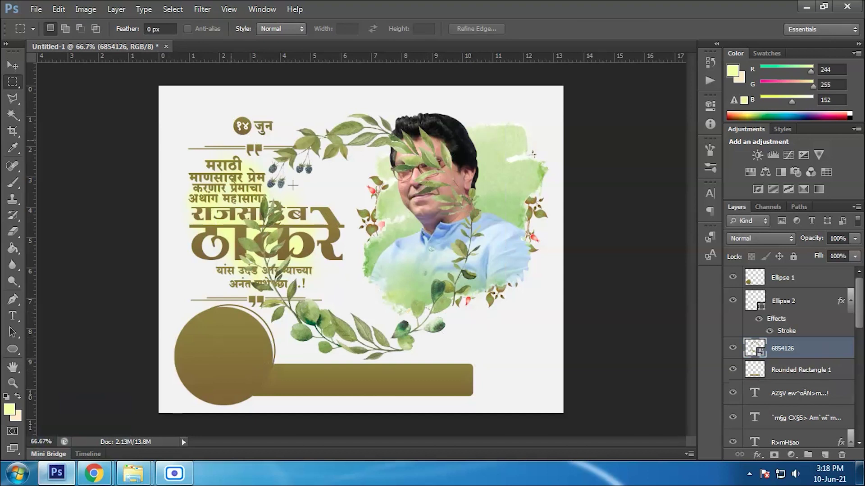
Scale the leaf wreath to about 46.8% and centre it around the gold circle
left_click(8, 73)
left_click_drag(484, 360, 392, 269)
key("ctrl+z")
left_click_drag(509, 400, 346, 299)
left_click_drag(325, 225, 252, 406)
left_click_drag(305, 283, 293, 296)
left_click_drag(256, 332, 256, 326)
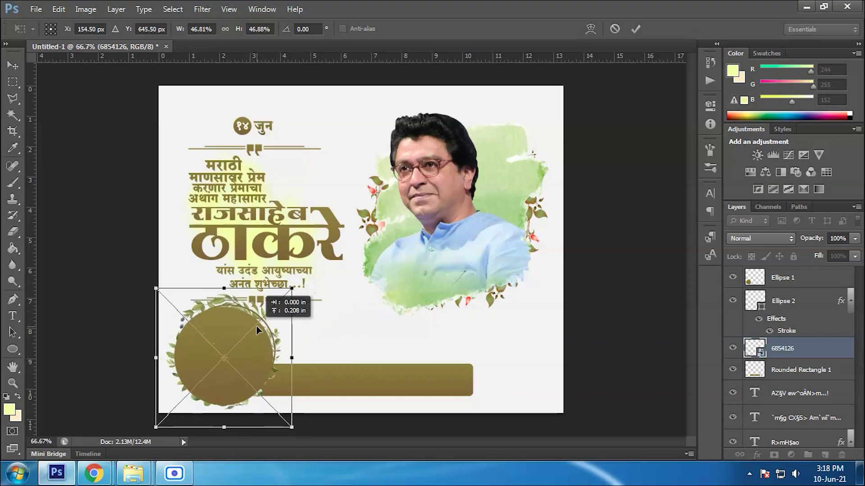
key("Return")
Rasterize the wreath layer, delete its right half and move the layer above the gold circle's
right_click(796, 351)
left_click(679, 149)
left_click(12, 82)
left_click_drag(225, 435, 226, 428)
left_click_drag(784, 348, 776, 284)
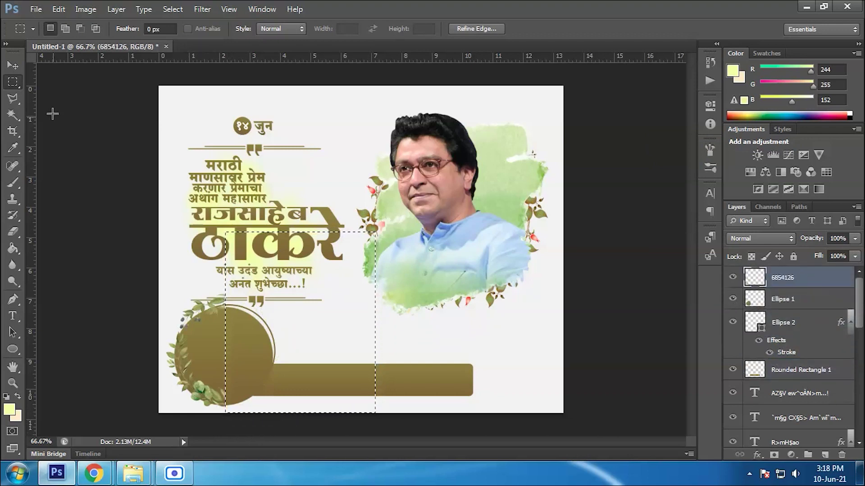
left_click(13, 66)
key("ctrl+d")
Reduce the half wreath's height to 93.45%, shift it left and rotate it about -7.12° to follow the gold circle's left edge
left_click_drag(196, 294, 196, 302)
left_click_drag(217, 353, 202, 348)
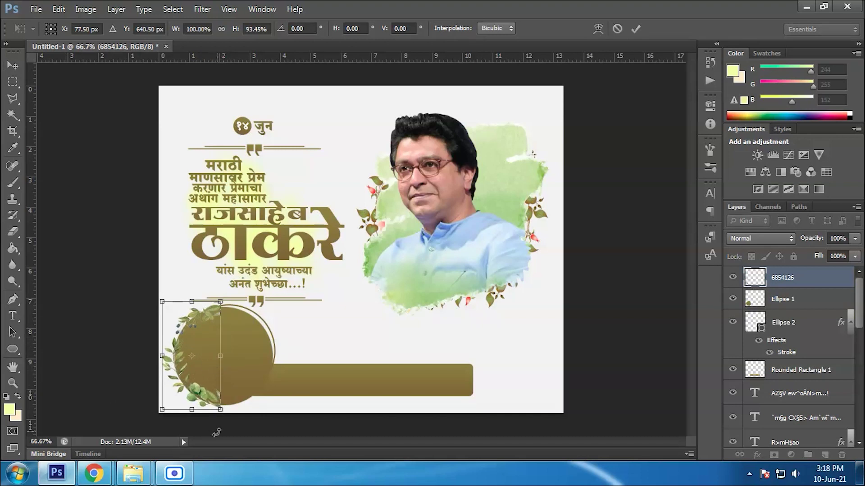
left_click_drag(225, 418, 232, 412)
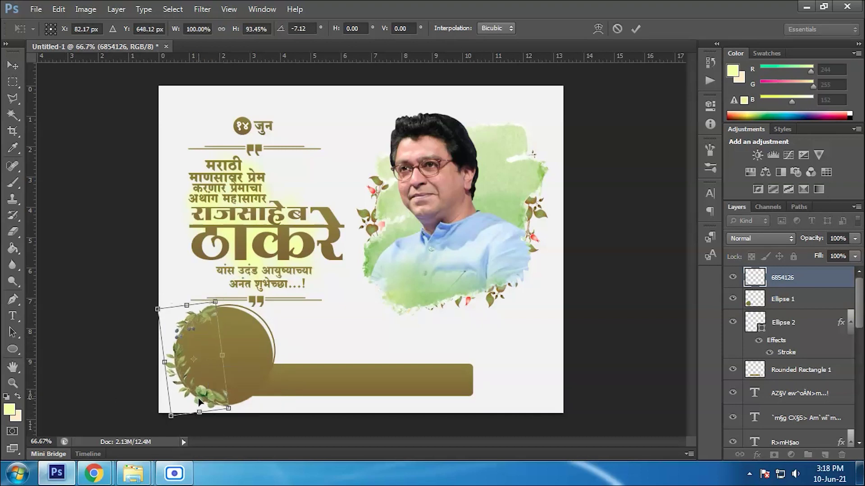
key("Return")
left_click(12, 384)
left_click(175, 377)
left_click(185, 378)
right_click(243, 310)
left_click(255, 318)
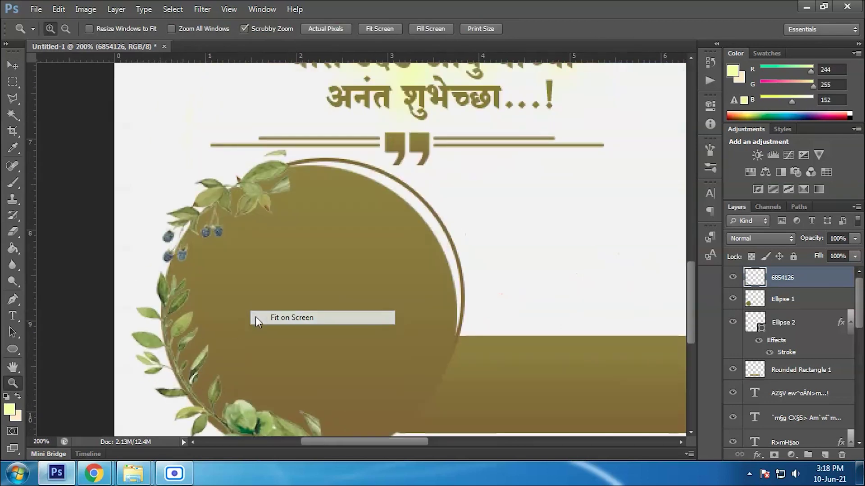
Place the portrait photo COA02152 from the file folder, scaled to about 28.7% and positioned over the gold circle
left_click(133, 474)
left_click(225, 406)
left_click_drag(759, 182, 291, 367)
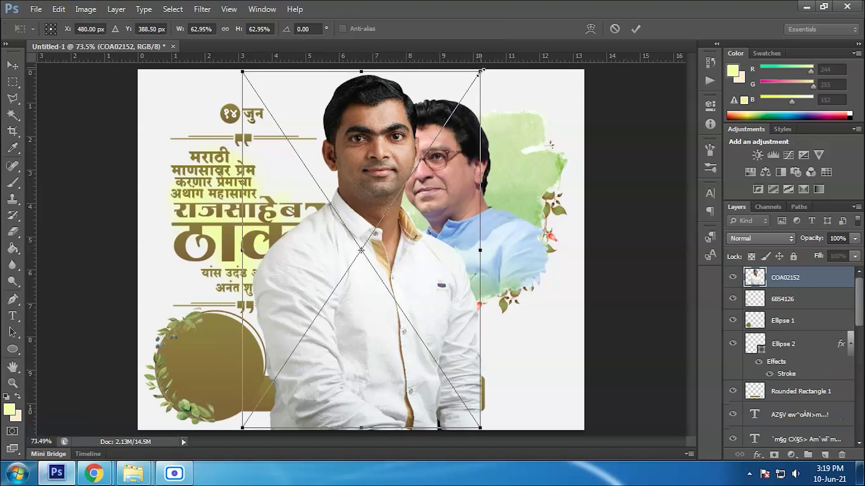
left_click_drag(394, 233, 239, 392)
left_click_drag(262, 328, 246, 352)
left_click_drag(227, 384, 229, 355)
mouse_move(247, 324)
left_mouse_down()
mouse_move(274, 285)
mouse_move(247, 362)
mouse_move(256, 329)
left_mouse_up()
left_click_drag(234, 375, 242, 357)
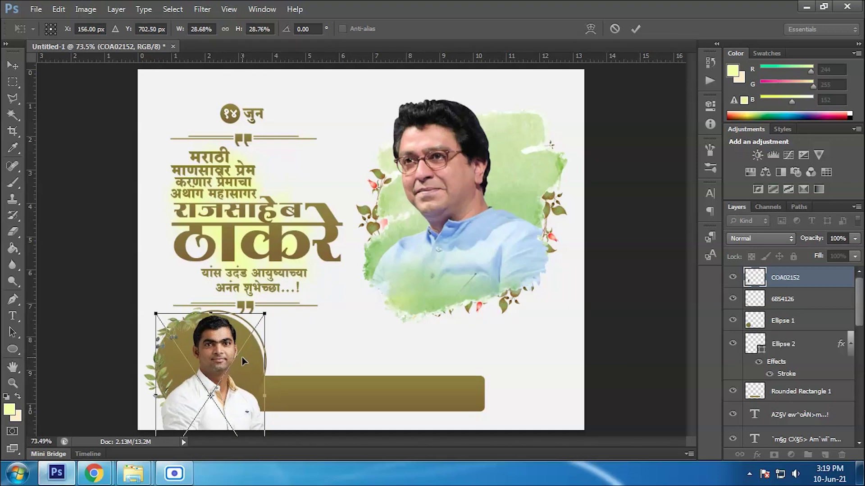
key("Return")
Arrange the portrait photo's layer below the wreath and clip it to the gold circle
left_click(801, 299)
right_click(802, 299)
left_click(747, 209)
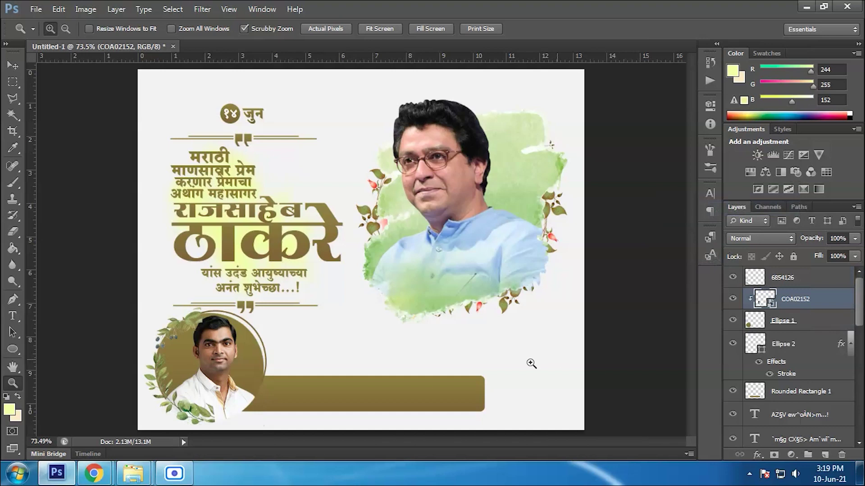
Shift the portrait photo slightly left and nudge it down inside the gold circle
key("v")
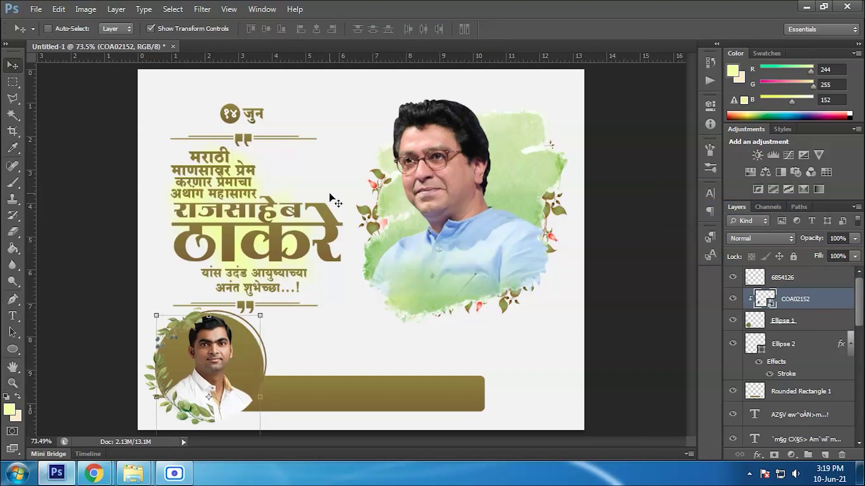
key("Down")
key("Down")
key("Down")
key("Down")
key("Down")
key("Down")
key("Down")
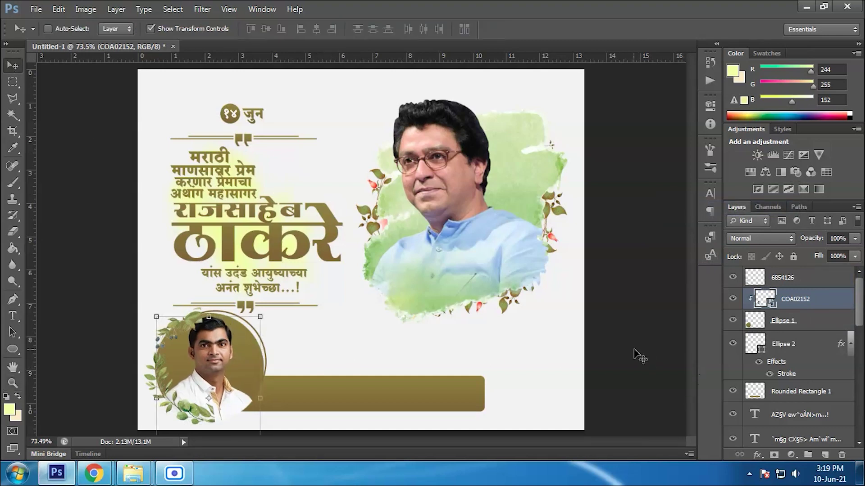
Try to move the wreath layer between the clipped portrait photo and the gold circle
left_click(782, 280)
left_click(14, 232)
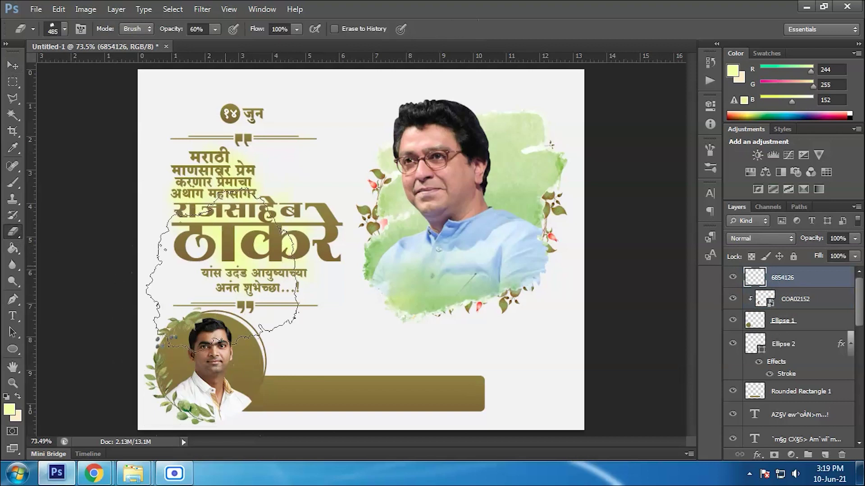
left_click_drag(790, 279, 792, 331)
key("ctrl+z")
left_click_drag(799, 279, 814, 321)
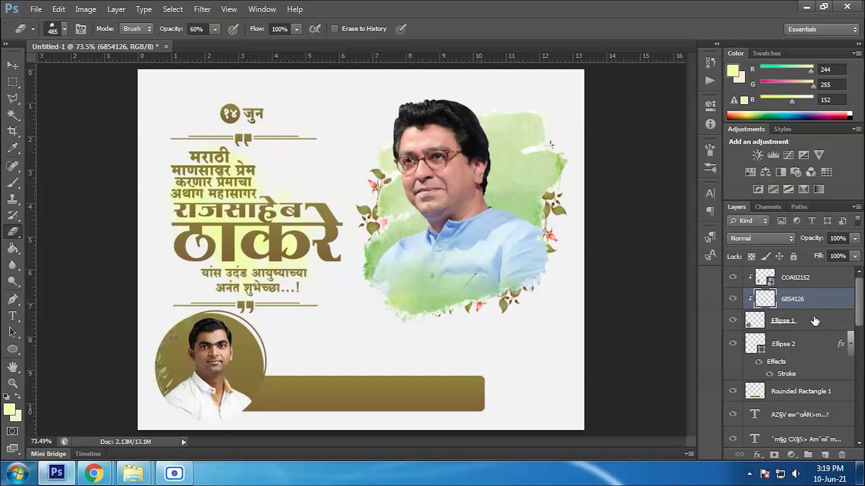
key("ctrl+bracketright")
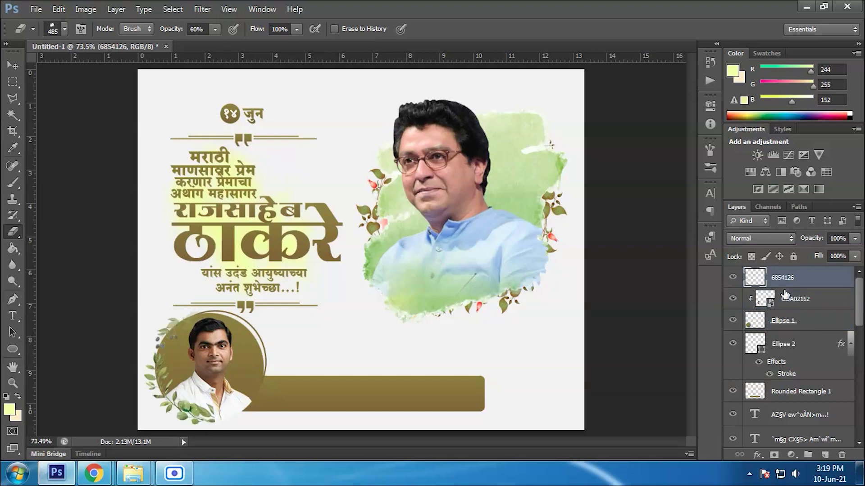
Move the wreath layer below the portrait photo and release the photo's clipping mask
mouse_move(792, 286)
left_mouse_down()
mouse_move(783, 331)
mouse_move(799, 291)
left_mouse_up()
left_click(733, 277)
left_click(734, 278)
right_click(817, 300)
left_click(774, 176)
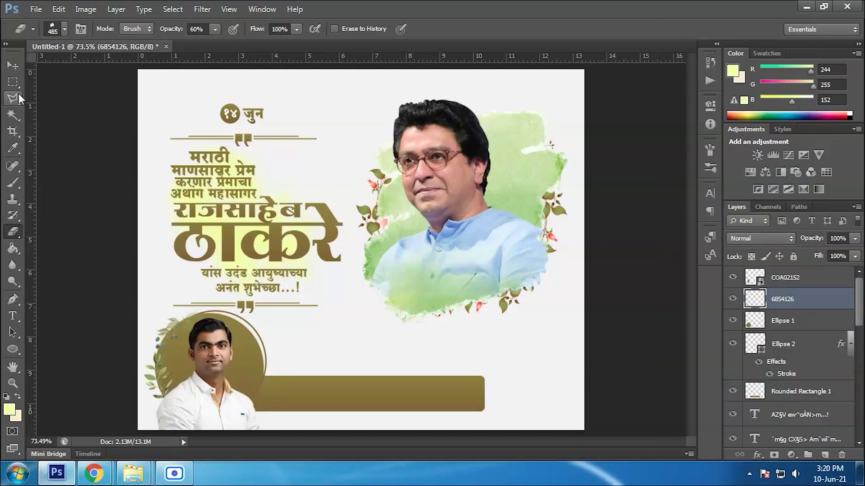
Select the area outside the gold circle with the Magic Wand, rasterize the portrait photo and delete its part in that selection
left_click(10, 118)
left_click(153, 410)
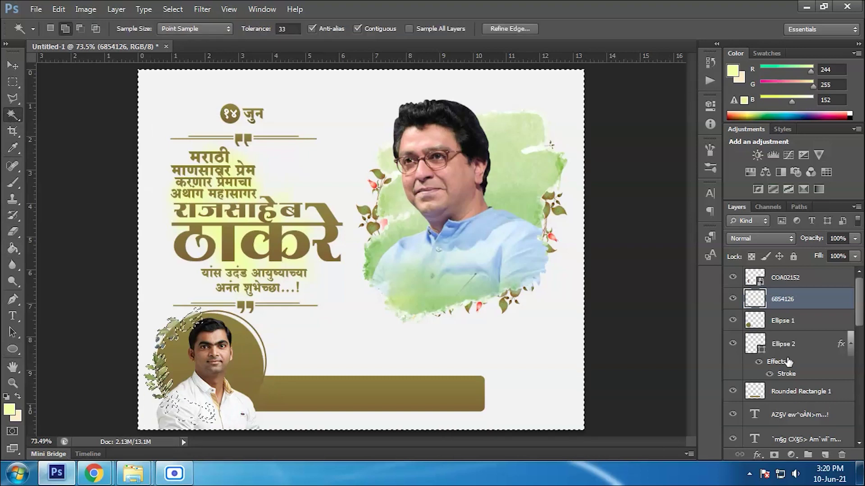
left_click(789, 321)
key("ctrl+d")
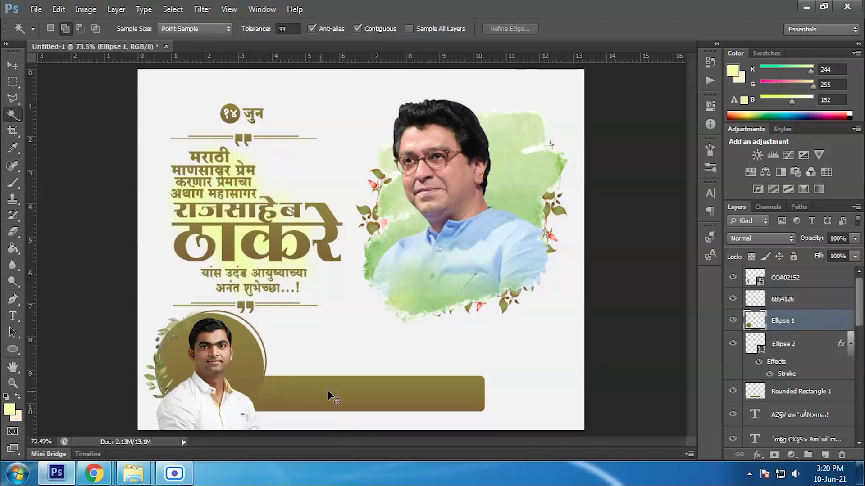
left_click(276, 417)
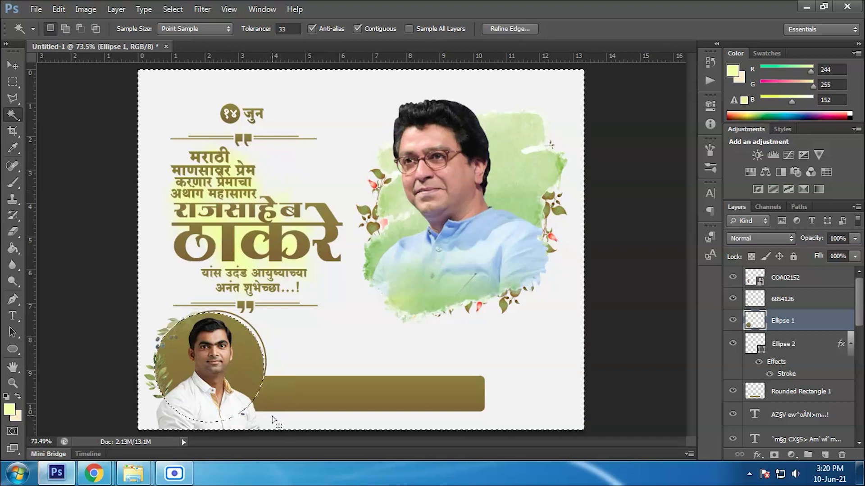
right_click(784, 278)
left_click(685, 150)
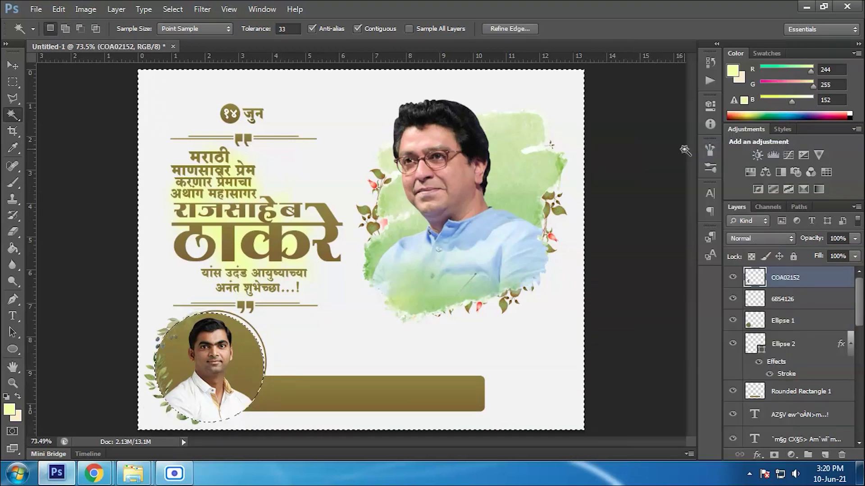
key("ctrl+d")
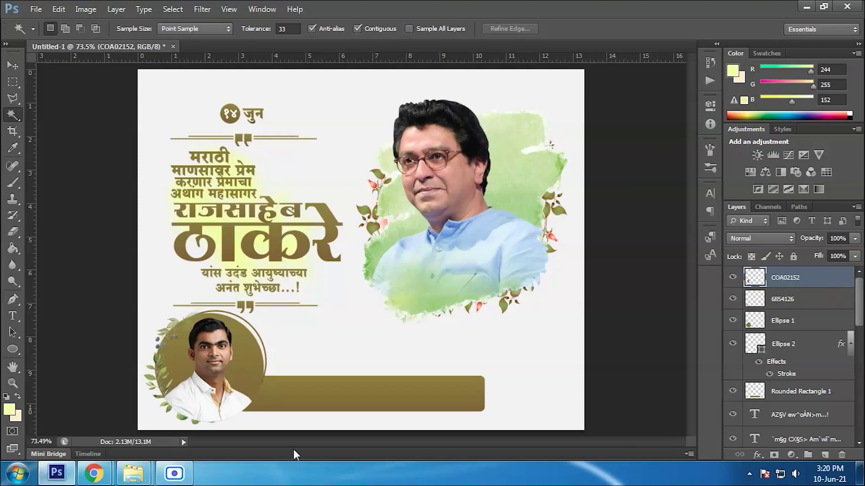
Copy the plain Marathi well-wisher line from the Chrome input page and paste it as new text above the rounded bar in Photoshop
mouse_move(94, 472)
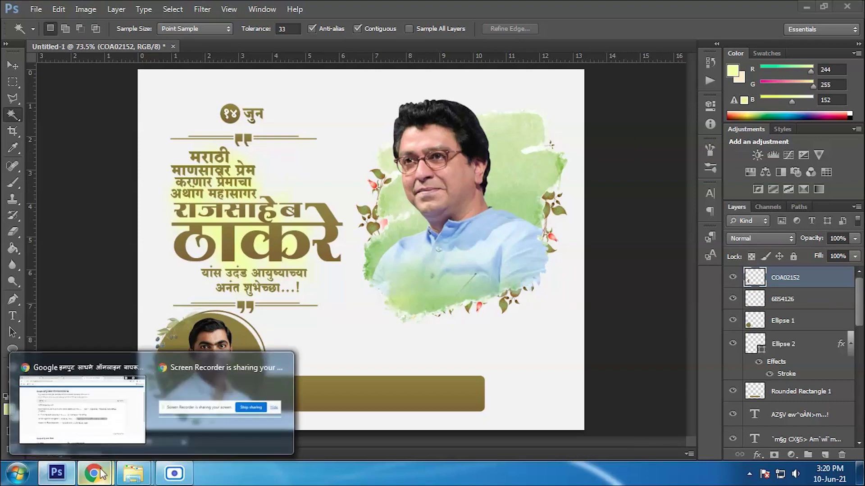
left_click(84, 407)
left_click_drag(130, 320, 271, 325)
left_click(56, 473)
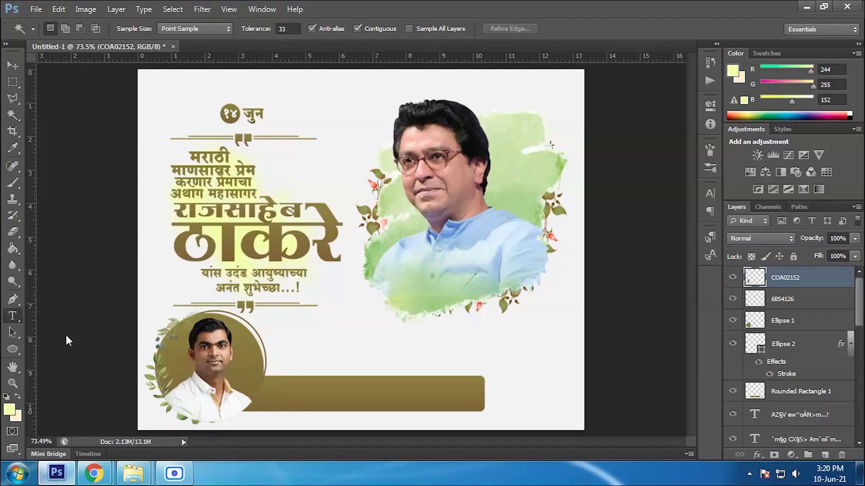
left_click(322, 344)
key("ctrl+v")
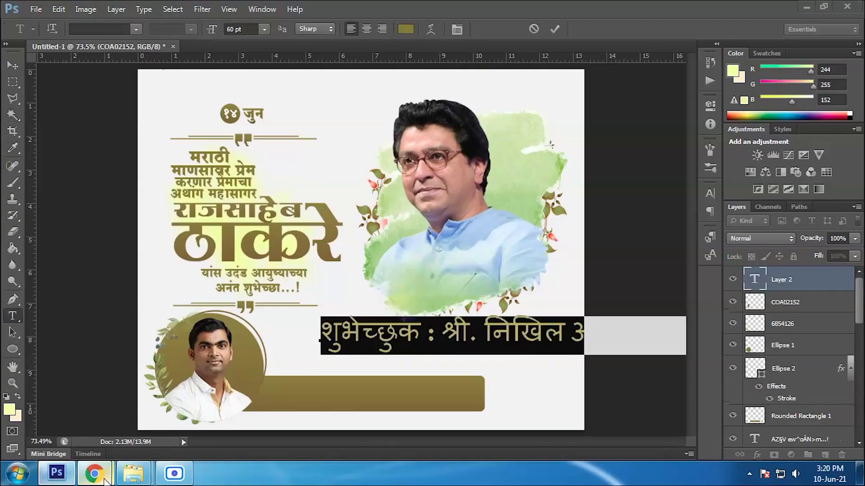
Copy the font-encoded well-wisher line from the Chrome input page, paste it over the new Photoshop text, and set its font to SHREE-DEV-1079
left_click(103, 480)
left_click_drag(475, 320, 298, 324)
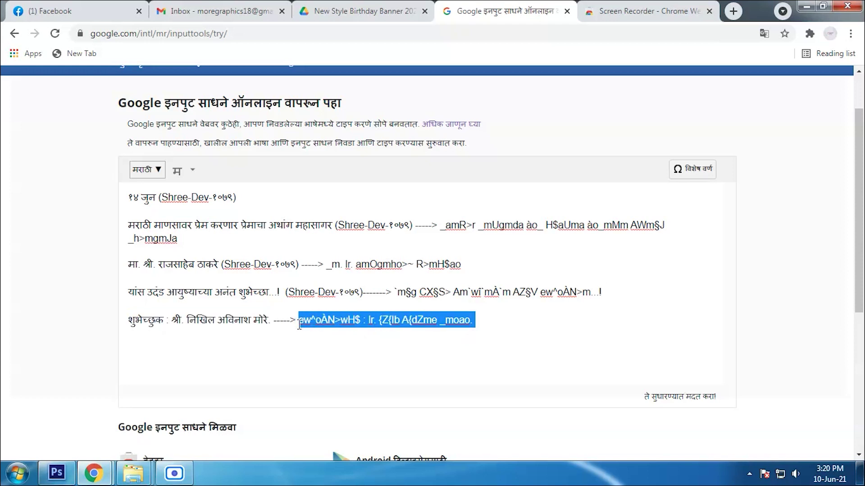
key("ctrl+c")
left_click(56, 473)
key("ctrl+v")
left_click(136, 29)
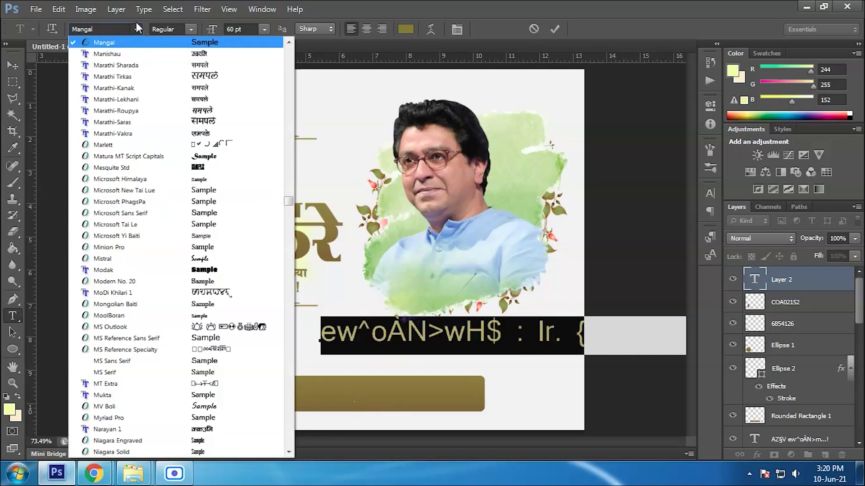
left_click_drag(288, 201, 295, 251)
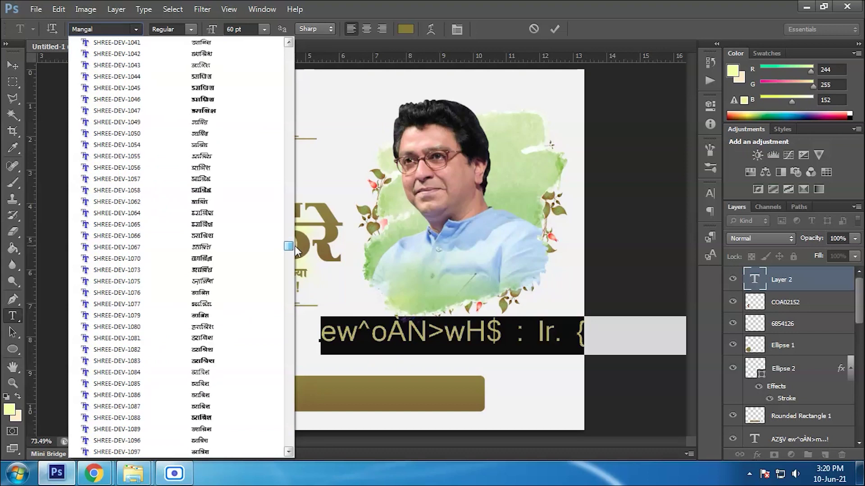
left_click(174, 275)
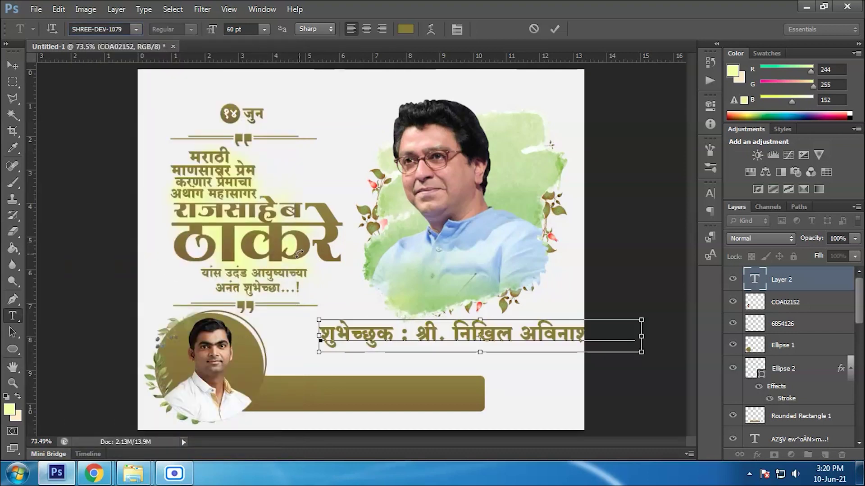
Recolour the entire well-wisher line with the off-white of the banner background
key("ctrl+a")
left_click(406, 30)
left_click(491, 108)
left_click(820, 80)
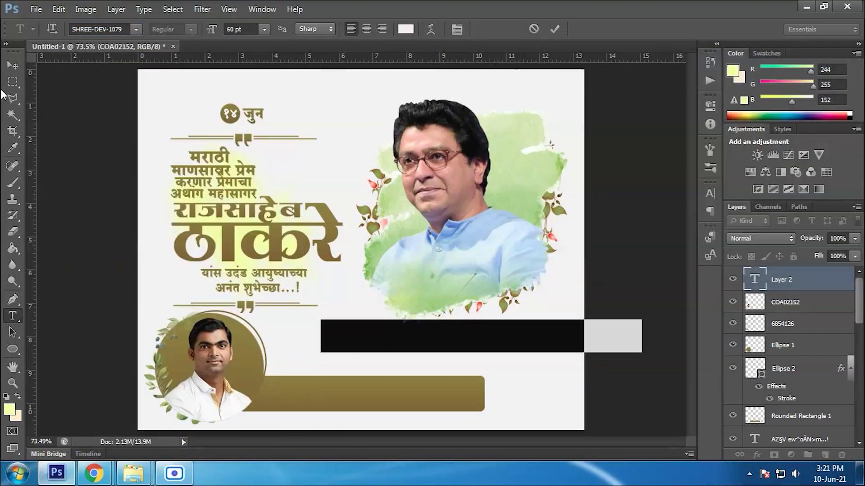
Scale the well-wisher line to about 66% and place it on the gold bar
left_click(13, 65)
key("ctrl+t")
left_click_drag(318, 319, 417, 328)
left_click_drag(621, 345, 450, 388)
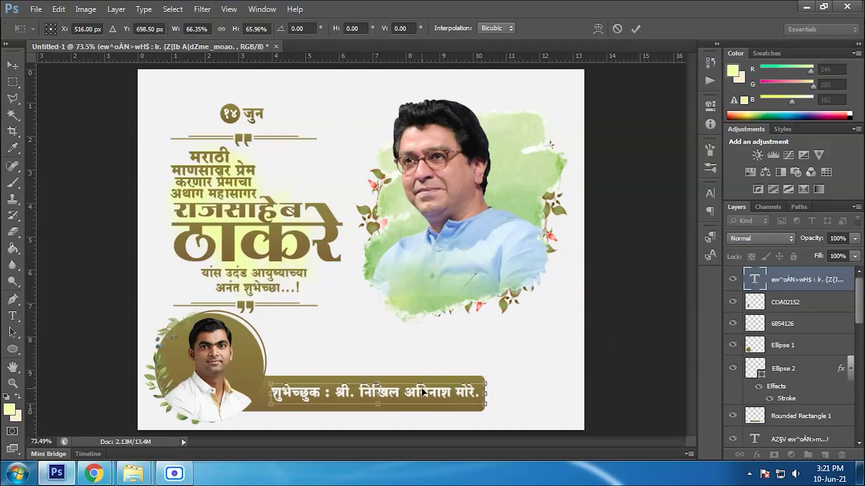
key("Return")
Cut the label "शुभेच्छुक :" from the well-wisher line, leaving only the person's name
left_click(12, 316)
left_click_drag(332, 393, 269, 391)
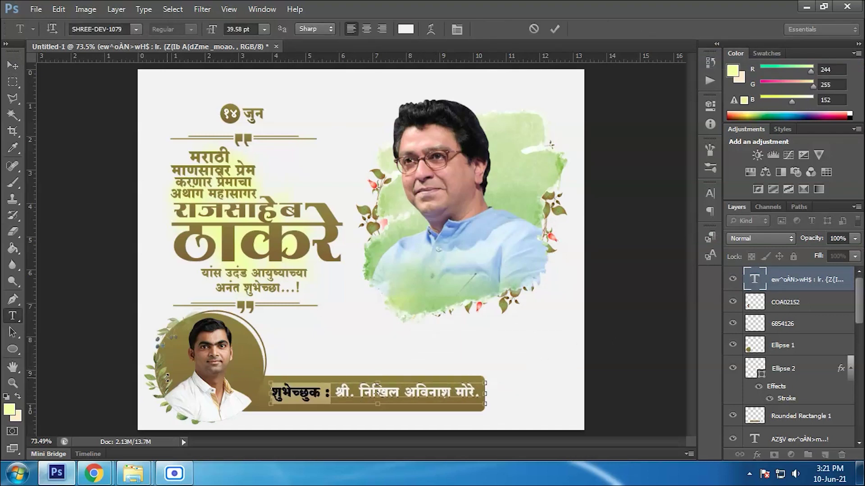
key("BackSpace")
key("Delete")
Resize the name text and position it at the right end of the gold bar, leaving space before it
left_click(13, 66)
left_click_drag(421, 404, 447, 407)
left_click_drag(406, 397, 443, 399)
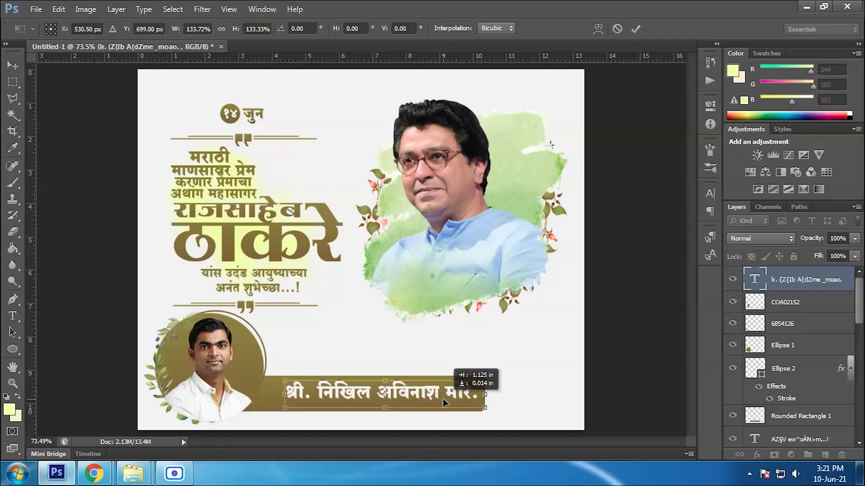
left_click_drag(284, 408, 303, 405)
left_click_drag(402, 394, 401, 400)
key("Up")
key("Return")
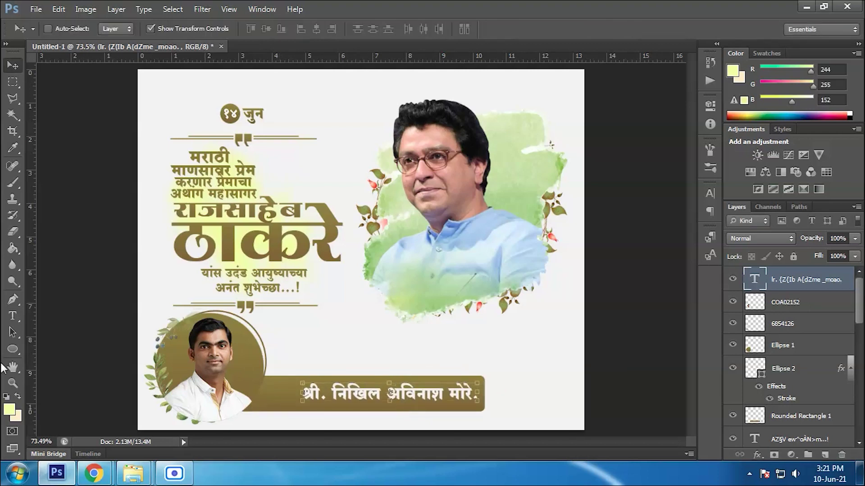
Paste the label "शुभेच्छुक :" as a separate text layer near the bar's start and colour it golden yellow
key("t")
left_click(253, 381)
key("ctrl+v")
key("ctrl+a")
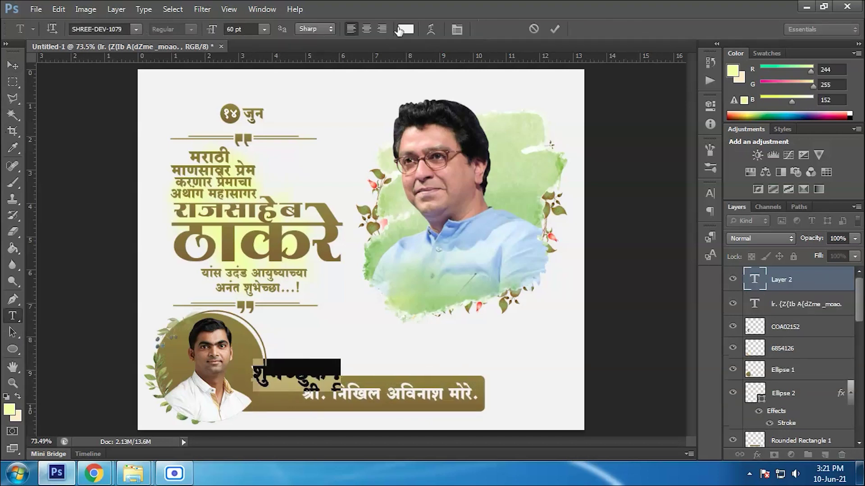
left_click(400, 30)
left_click(240, 338)
left_click(694, 88)
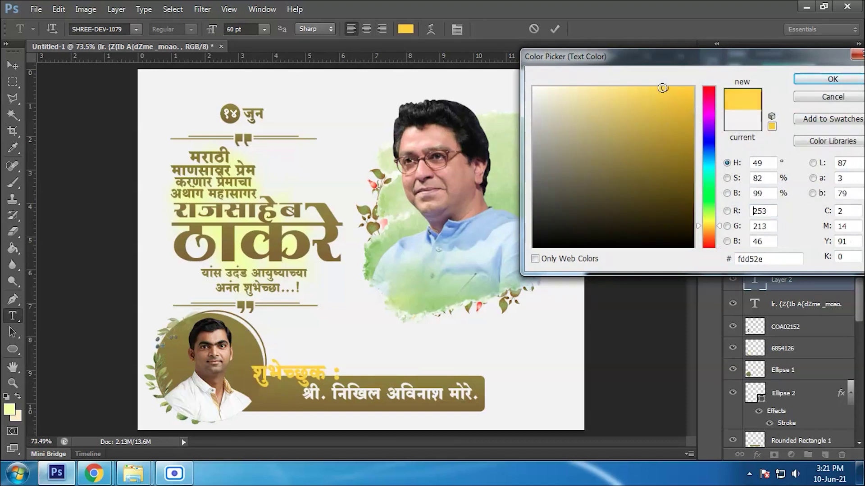
key("Return")
Shrink the yellow label text at the upper edge of the gold bar, near the portrait circle
left_click(13, 66)
left_click_drag(339, 385, 317, 381)
key("Return")
Scale the yellow label down slightly and fit it on the bar between the portrait circle and the name
left_click(12, 383)
left_click(311, 403)
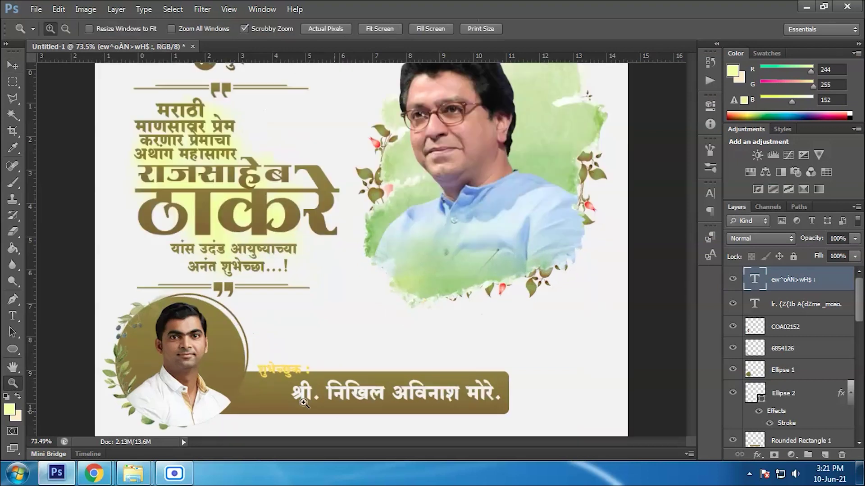
left_click(311, 403)
left_click(13, 65)
left_click_drag(311, 329, 250, 379)
key("ctrl+t")
key("ctrl+minus")
key("ctrl+minus")
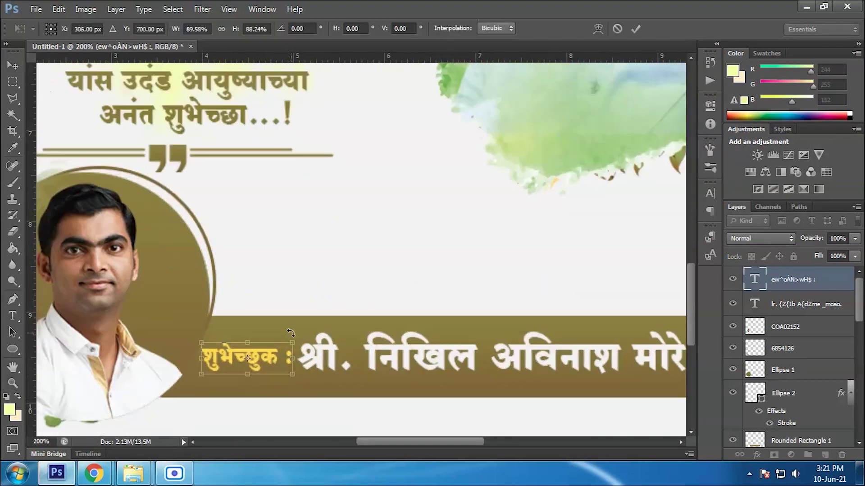
key("Return")
key("m")
key("v")
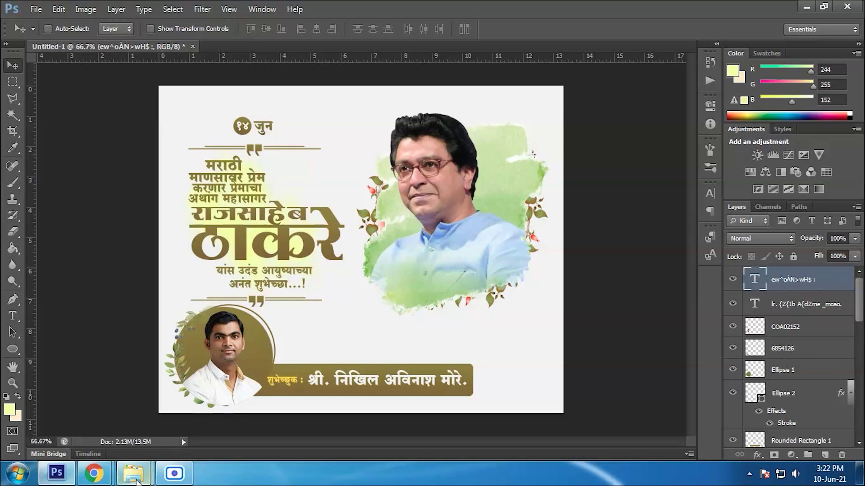
Bring the "Doted Design 2" image from the banner assets folder into the Photoshop document
left_click(85, 474)
left_click(84, 416)
left_click(134, 474)
left_click(217, 408)
left_click_drag(420, 122, 402, 365)
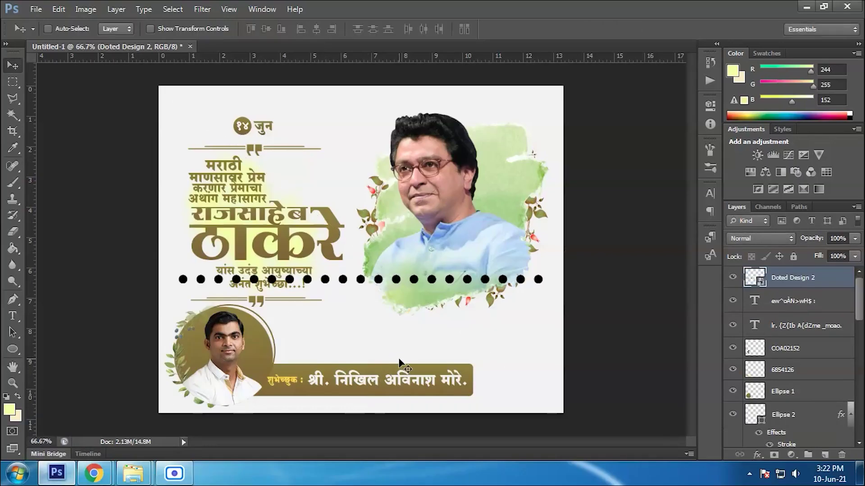
Apply a Color Overlay to the dotted row using the gold-brown sampled from the footer bar
left_click(757, 455)
left_click(763, 390)
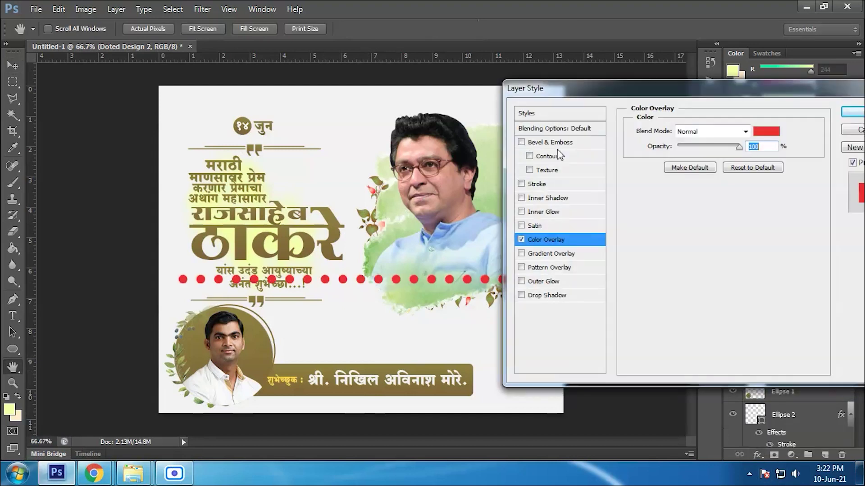
left_click(820, 131)
left_click(265, 379)
left_click(828, 78)
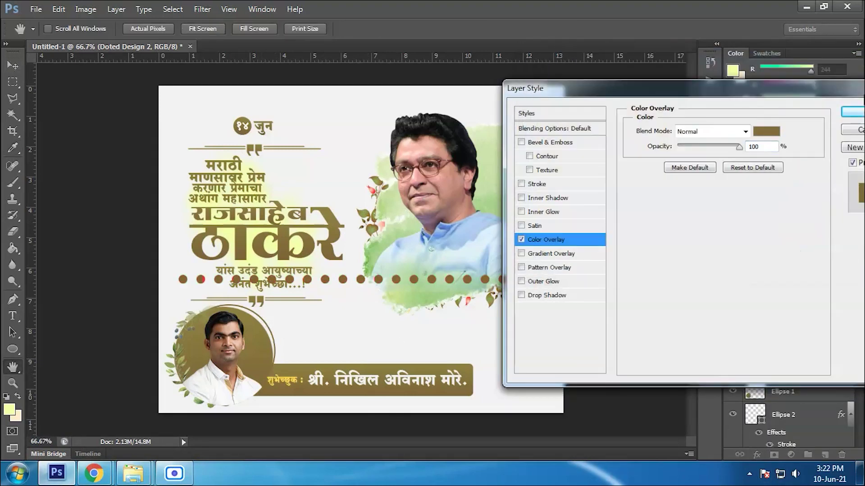
key("Return")
Scale the dotted row to about 40% and place it just above the gold bar
key("ctrl+t")
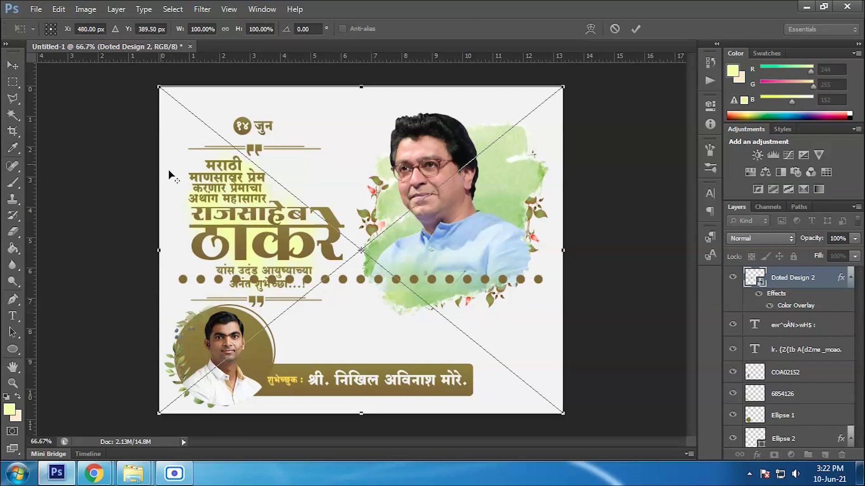
left_click_drag(160, 87, 300, 201)
left_click_drag(392, 268, 412, 365)
left_click_drag(442, 397, 454, 406)
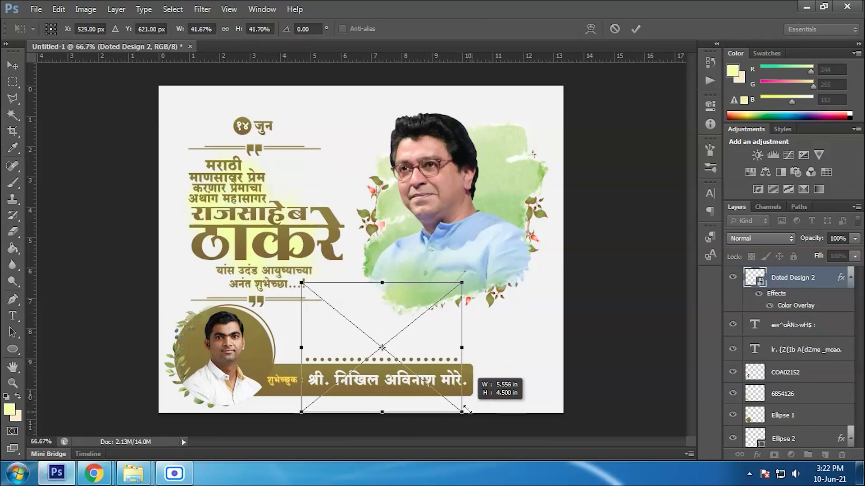
key("Return")
Rasterize the dotted row's layer style, duplicate the row and move the copy just below the gold bar
right_click(784, 282)
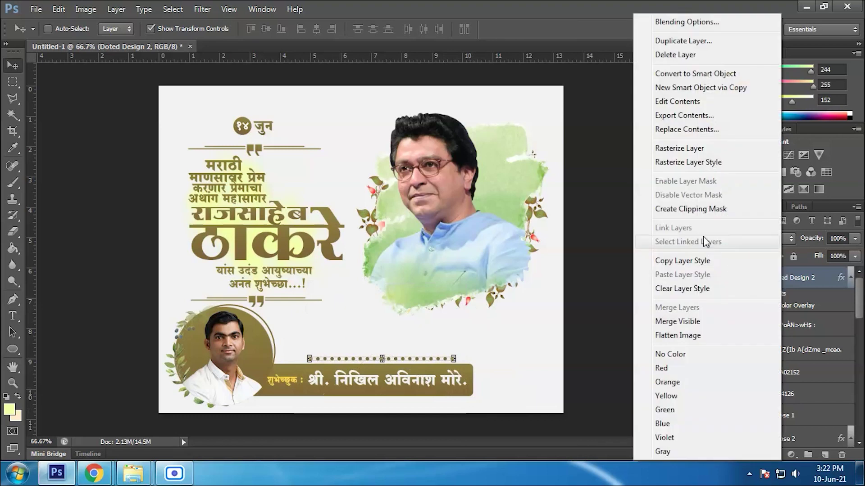
left_click(687, 162)
key("ctrl+j")
left_click_drag(419, 363, 419, 403)
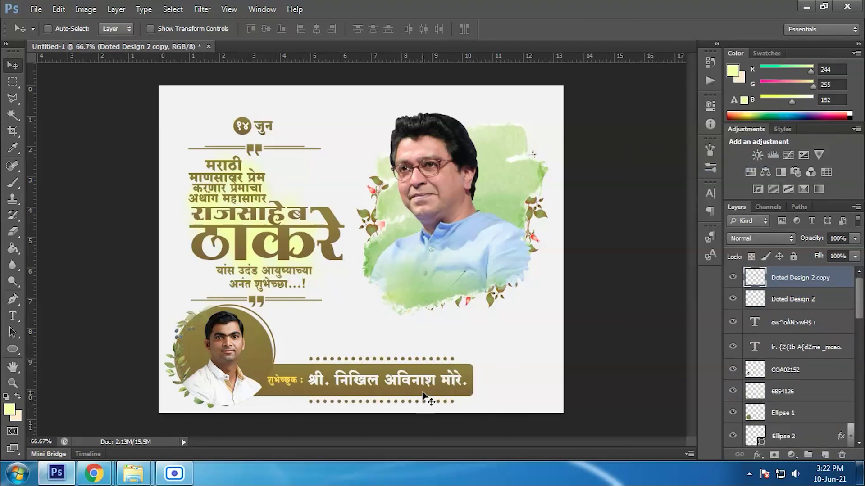
Duplicate the upper dotted row, raise the copy above it and delete the dots at both of the copy's ends
key("ctrl+plus")
scroll(432, 360, "down", 4)
left_click(779, 301)
key("ctrl+j")
left_click_drag(433, 240, 436, 226)
left_click(12, 83)
left_click_drag(280, 212, 322, 224)
key("Delete")
left_click_drag(503, 219, 455, 226)
key("Delete")
key("ctrl+minus")
key("ctrl+minus")
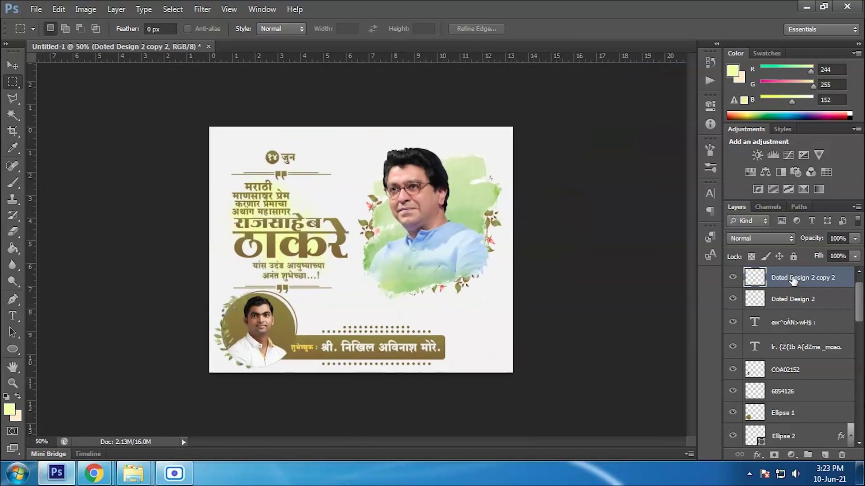
Duplicate the shortened dotted row and move the copy beneath the dotted row under the bar
key("ctrl+j")
key("v")
left_click_drag(396, 333, 397, 367)
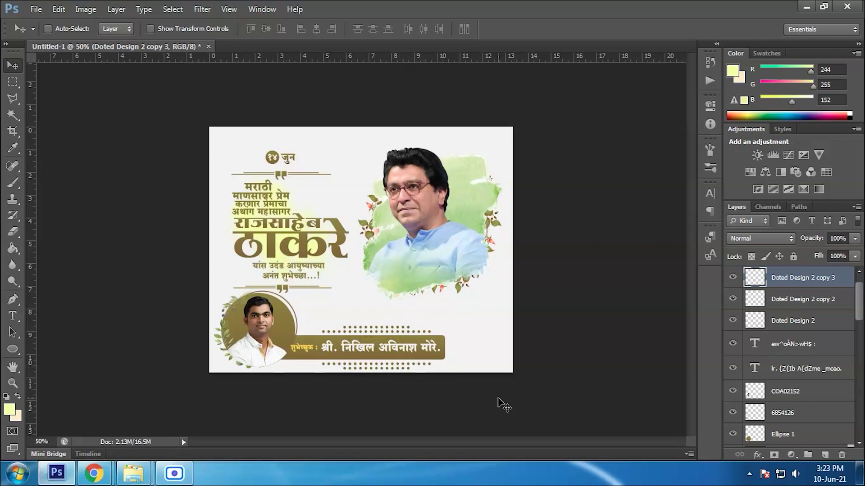
key("ctrl+minus")
Bring the "Doted Design 1" image from the banner assets folder into the banner and commit its placement
left_click(13, 382)
left_click(356, 314)
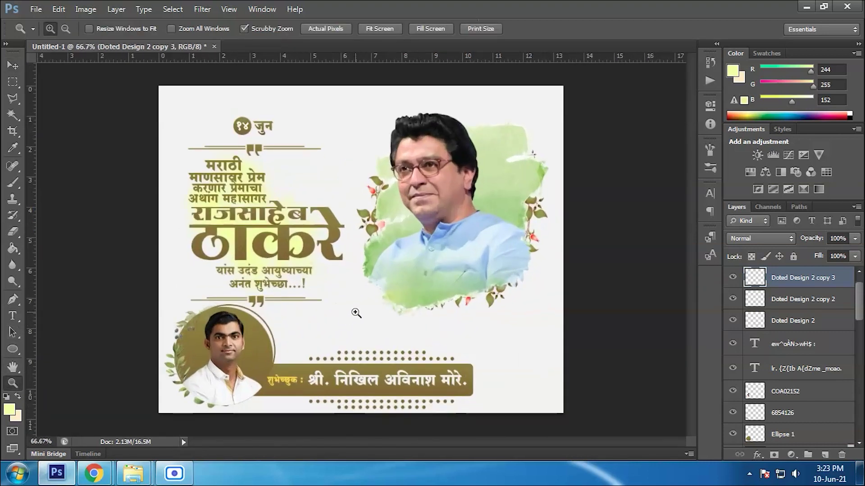
left_click(306, 315)
right_click(353, 286)
left_click(363, 290)
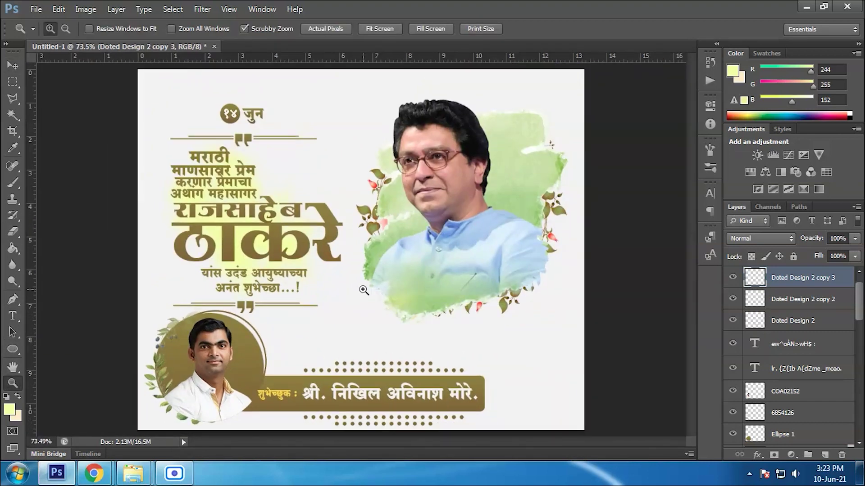
left_click(141, 480)
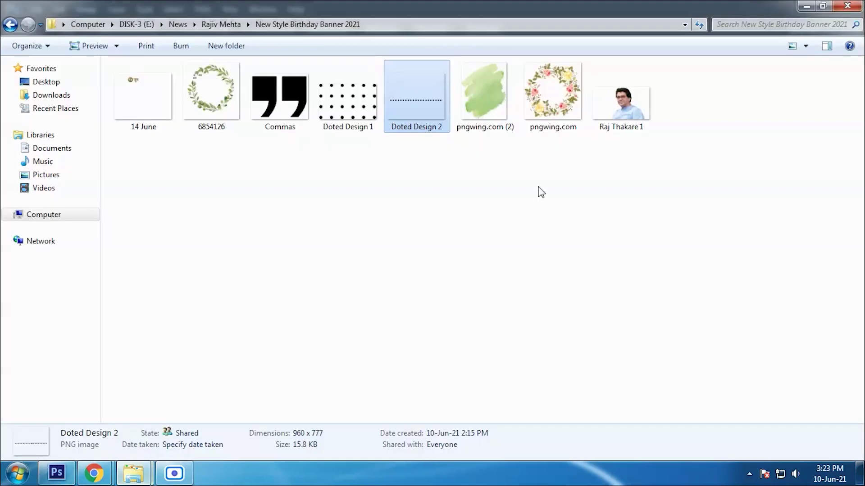
left_click(342, 141)
left_click_drag(342, 141, 351, 198)
key("Return")
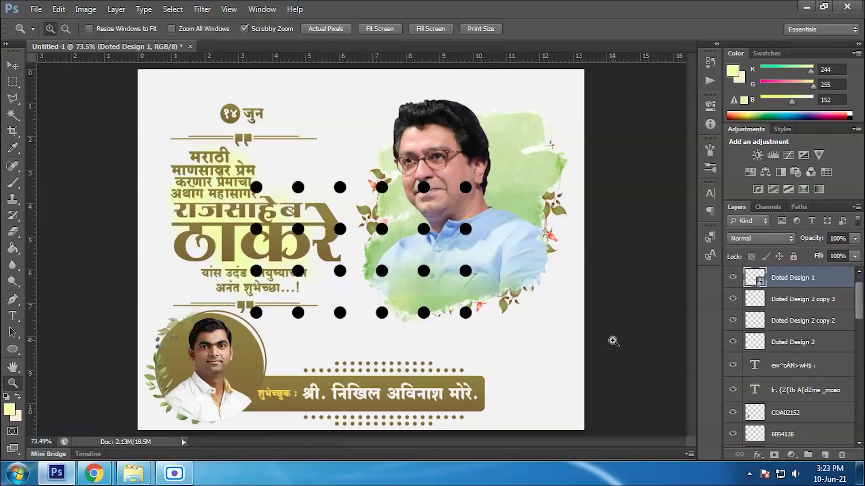
Apply a Color Overlay to the dot grid using the gold-brown sampled from the footer shapes
left_click(758, 455)
left_click(771, 387)
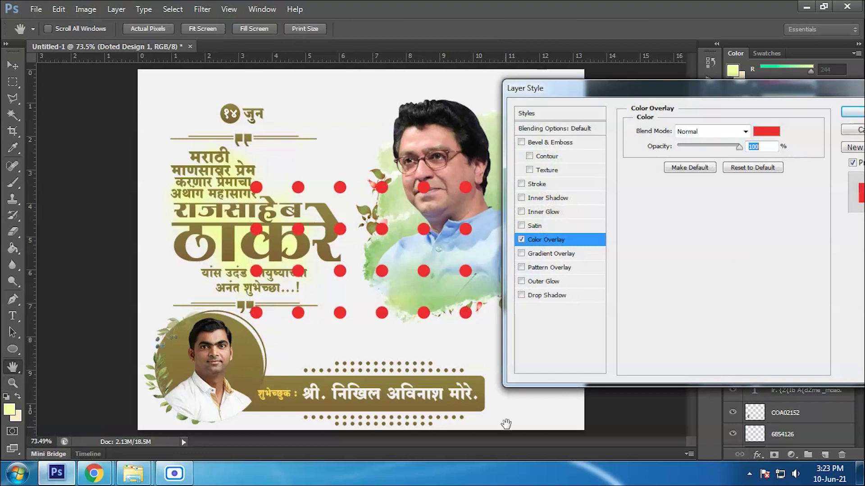
left_click(766, 131)
left_click(262, 384)
left_click(833, 79)
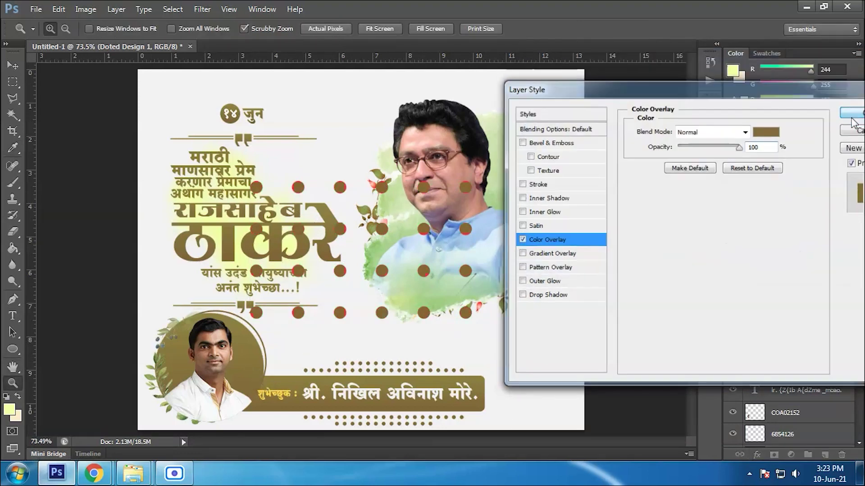
key("Return")
Shrink and tilt the dot grid, placing it between the tribute text and the large portrait
key("v")
left_click_drag(470, 182, 383, 232)
left_click_drag(400, 283, 369, 165)
key("Return")
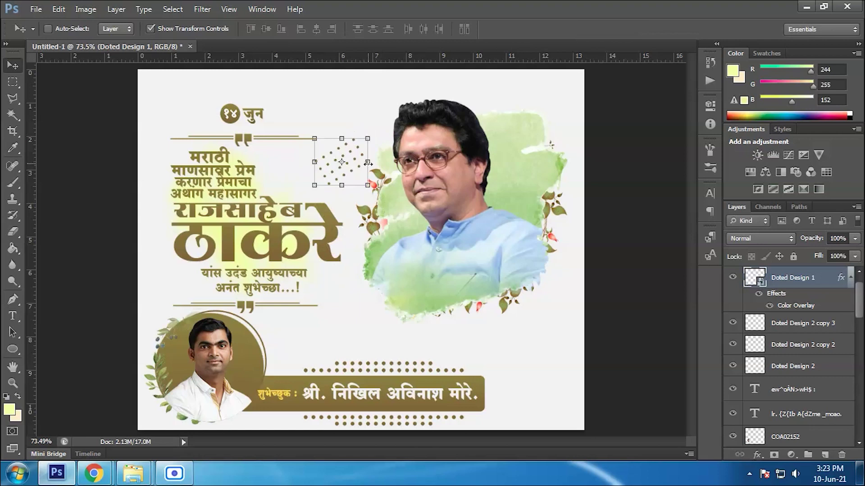
Rasterize the dot grid's layer style and duplicate its layer
right_click(794, 279)
left_click(703, 163)
left_click_drag(795, 279, 824, 455)
Try to move the dot-grid copy to the banner's upper-left corner and undo the unintended layer moves
left_click_drag(343, 171, 178, 112)
key("ctrl+z")
scroll(820, 350, "up", 10)
left_click(802, 284)
key("z")
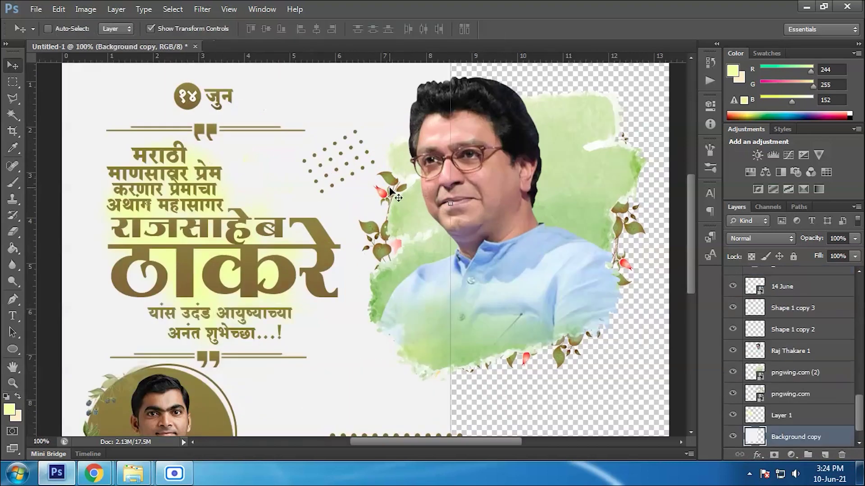
key("ctrl+minus")
scroll(788, 342, "up", 5)
left_click(774, 278)
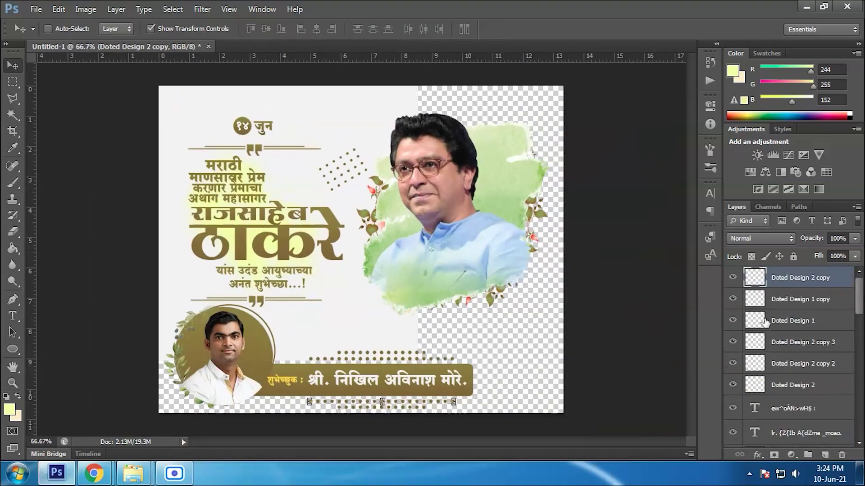
key("ctrl+z")
Restore the shifted white background over the full canvas and delete the redundant Doted Design 1 layer
scroll(787, 298, "up", 10)
left_click(788, 284)
left_click(732, 278)
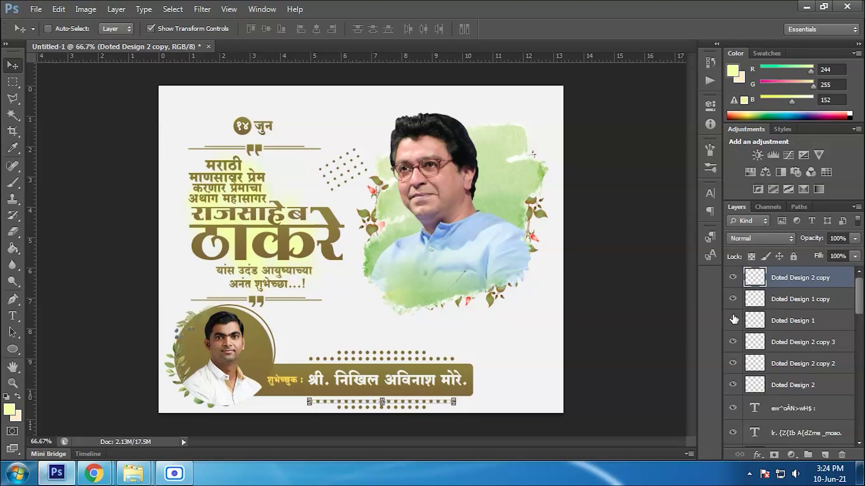
scroll(791, 398, "down", 5)
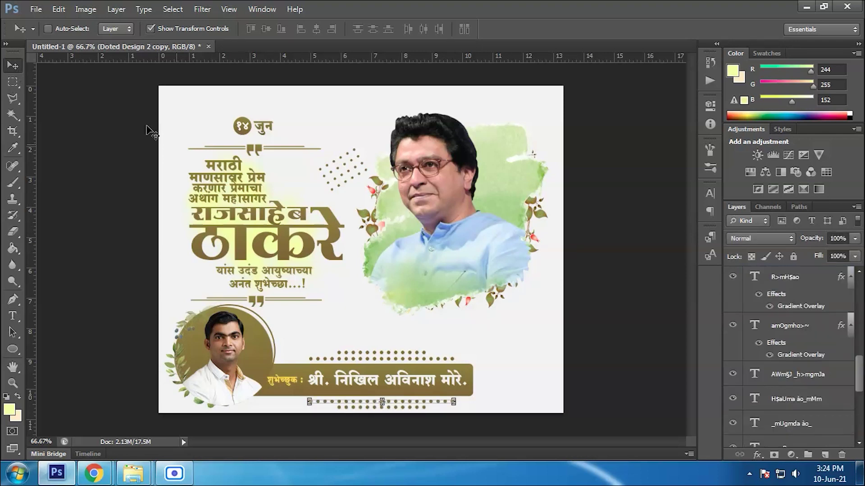
left_click(346, 166)
scroll(812, 326, "down", 1)
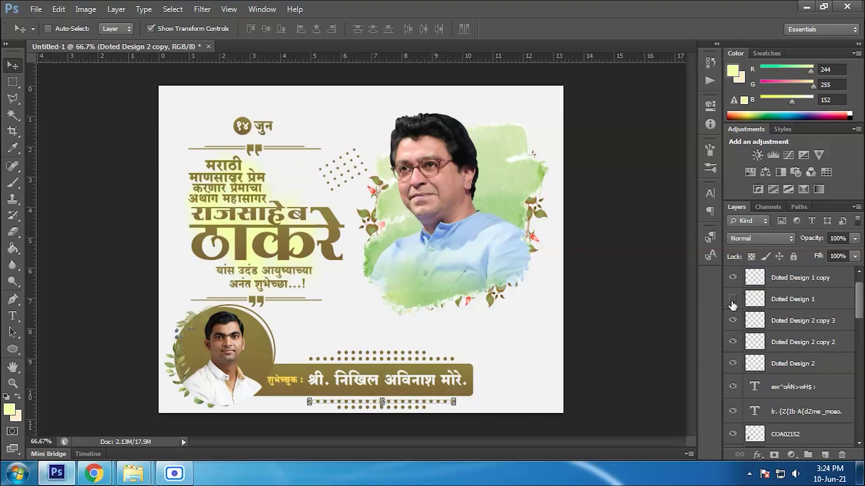
left_click_drag(803, 300, 842, 454)
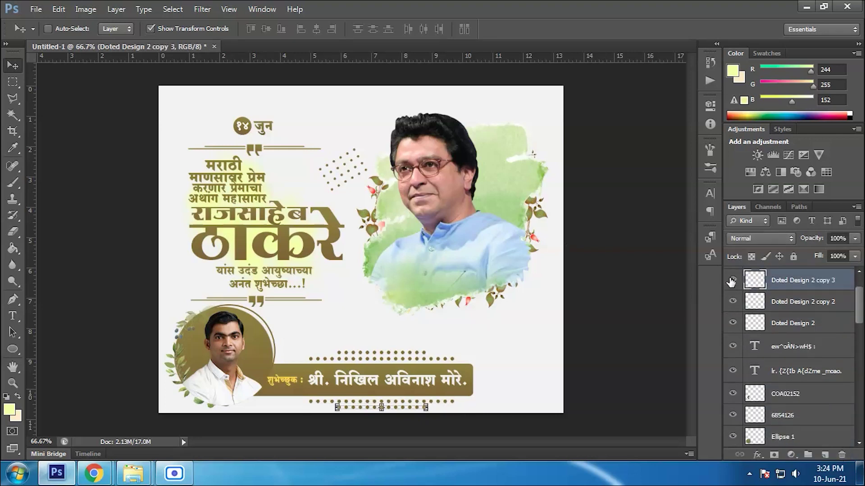
Duplicate the tilted dot grid and place the copy partly off the canvas at the banner's upper-left corner
scroll(731, 288, "up", 2)
left_click(792, 302)
left_click_drag(808, 303, 824, 455)
left_click_drag(359, 167, 183, 101)
key("ctrl+z")
scroll(816, 342, "up", 8)
scroll(816, 342, "down", 5)
left_click(802, 278)
key("ctrl+t")
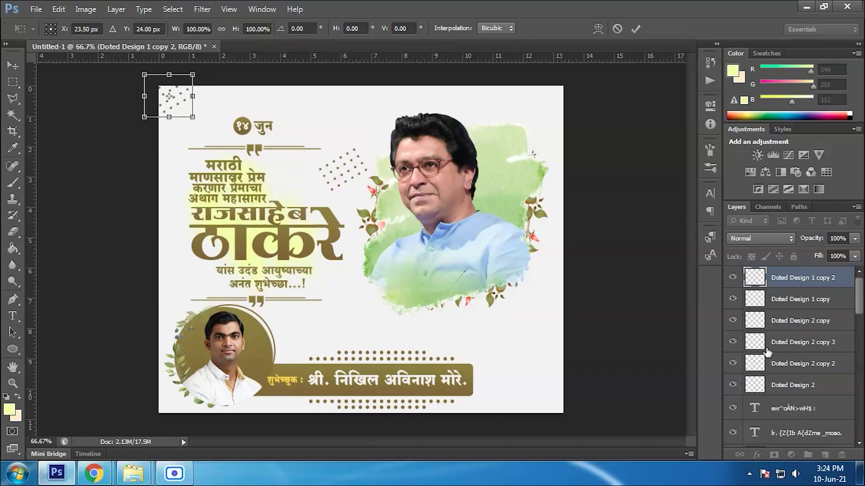
key("Return")
Add two more dot-grid copies, one at the banner's upper-right corner and one partly off the top edge near the portrait
key("ctrl+j")
left_click_drag(175, 103, 565, 105)
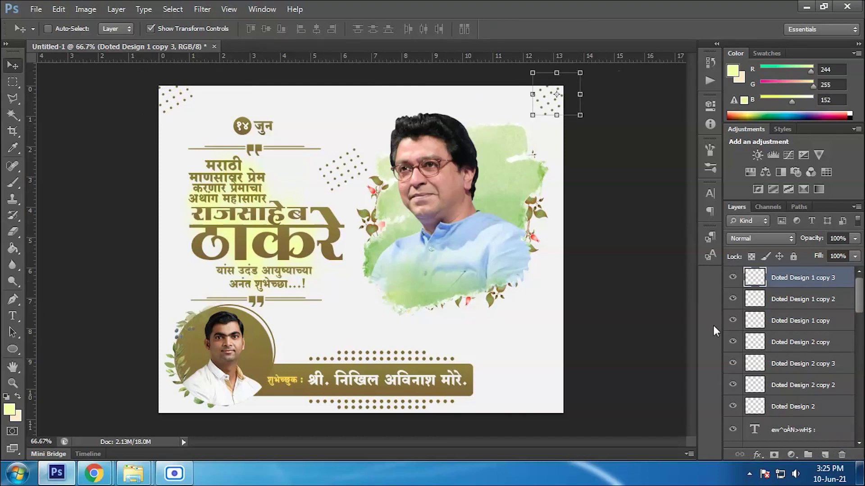
left_click_drag(821, 283, 825, 455)
left_click_drag(558, 103, 382, 108)
key("ctrl+z")
scroll(831, 322, "up", 10)
left_click(824, 279)
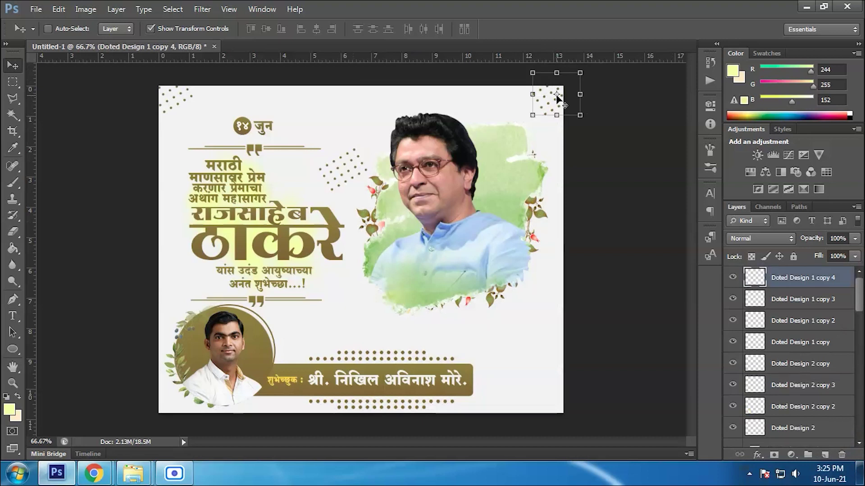
key("ctrl+t")
left_click_drag(560, 110, 380, 93)
key("Return")
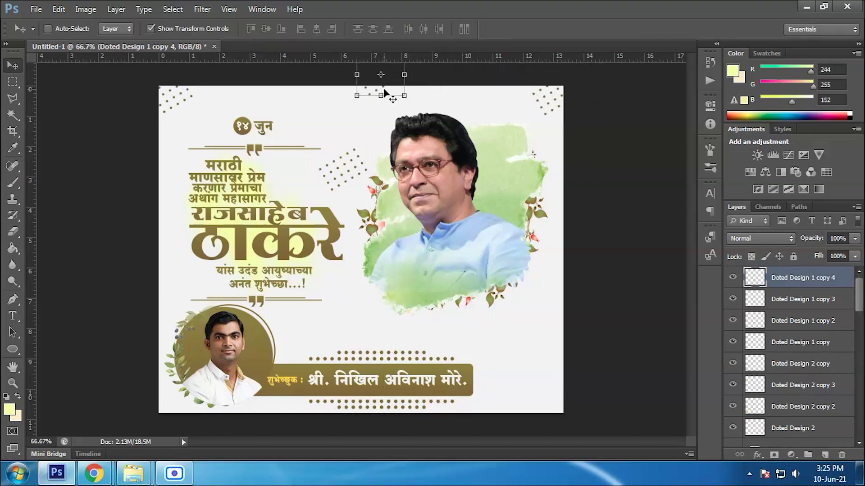
Duplicate the dot grid and place the copy at the banner's lower-left corner, over the base of the well-wisher's photo
key("ctrl+j")
scroll(801, 361, "down", 5)
left_click(802, 440)
scroll(816, 352, "up", 5)
left_click(806, 277)
left_click_drag(373, 95, 197, 396)
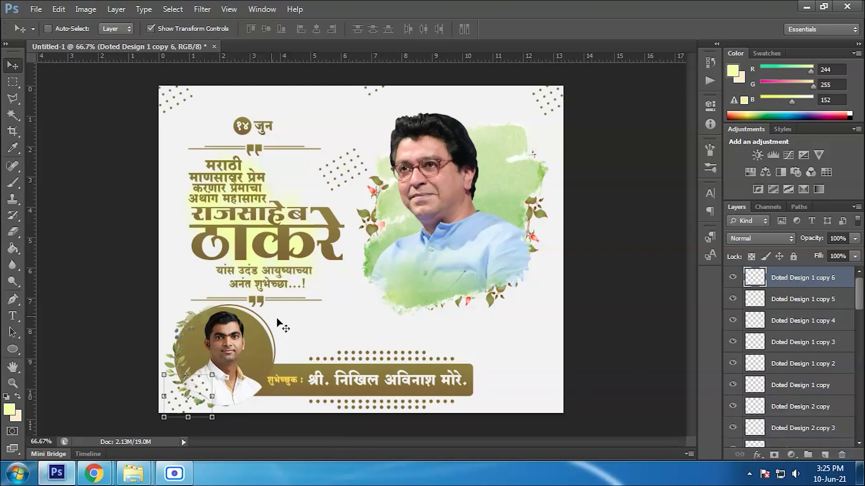
Place another dot-grid copy against the upper-right edge of the well-wisher's circular photo frame
left_click(215, 394, "ctrl")
scroll(848, 316, "up", 5)
left_click(814, 280)
left_click_drag(197, 391, 285, 322)
Duplicate the dot grid again and place the copy partly off the canvas at the banner's lower-right corner
left_click_drag(806, 278, 820, 456)
left_click_drag(307, 356, 557, 428)
key("Return")
key("ctrl+s")
left_click(538, 278)
left_click(10, 83)
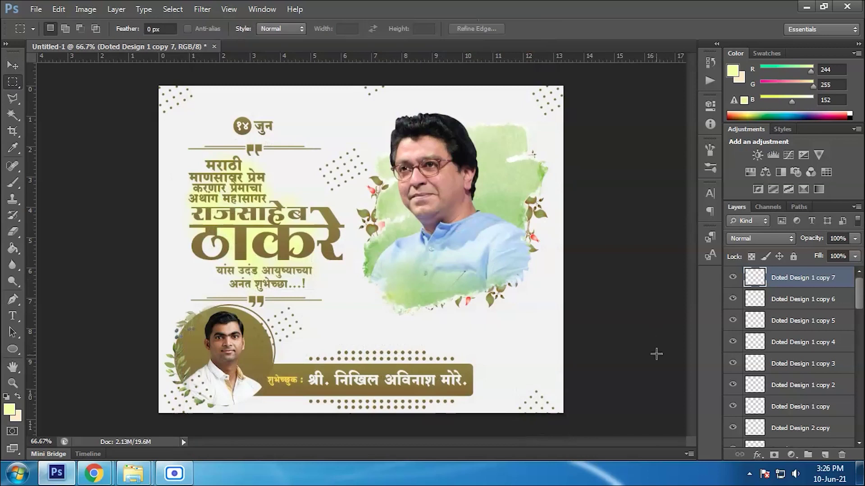
Duplicate the lower-right dot grid, rotate the copy level, and place it beside the lower-right edge of the large portrait's paint splash
key("ctrl+j")
key("v")
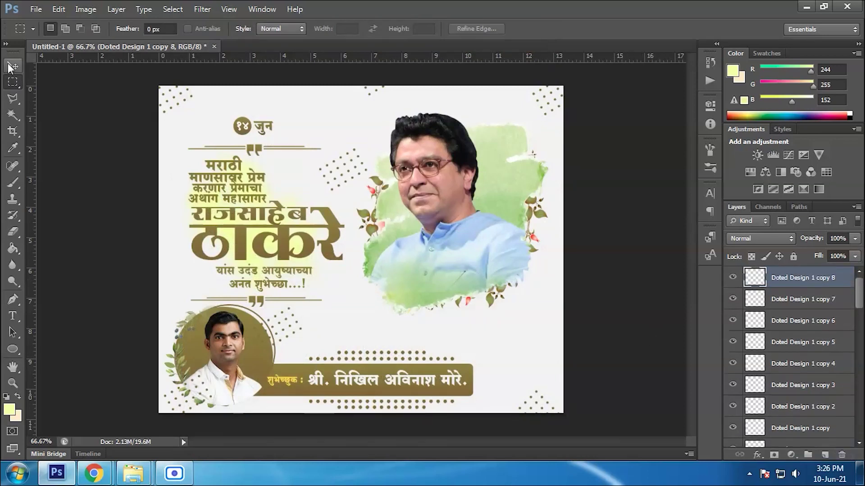
left_click_drag(554, 414, 522, 316)
left_click_drag(541, 349, 546, 297)
key("Return")
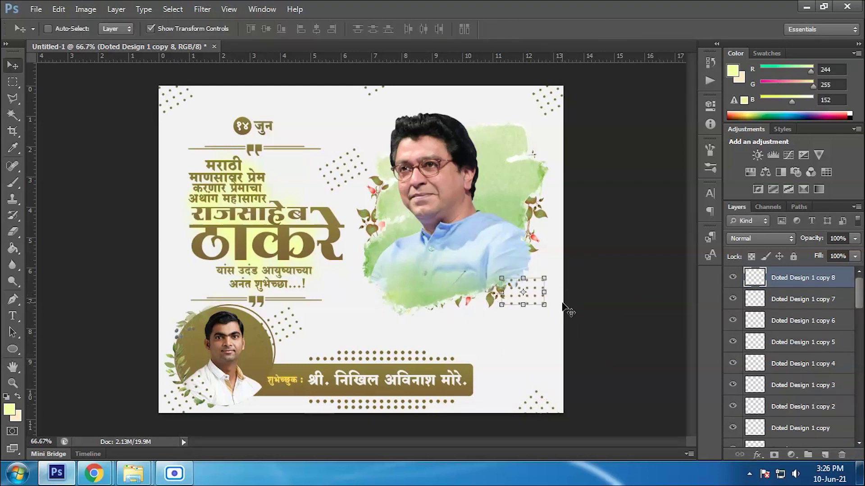
left_click(9, 82)
key("ctrl+s")
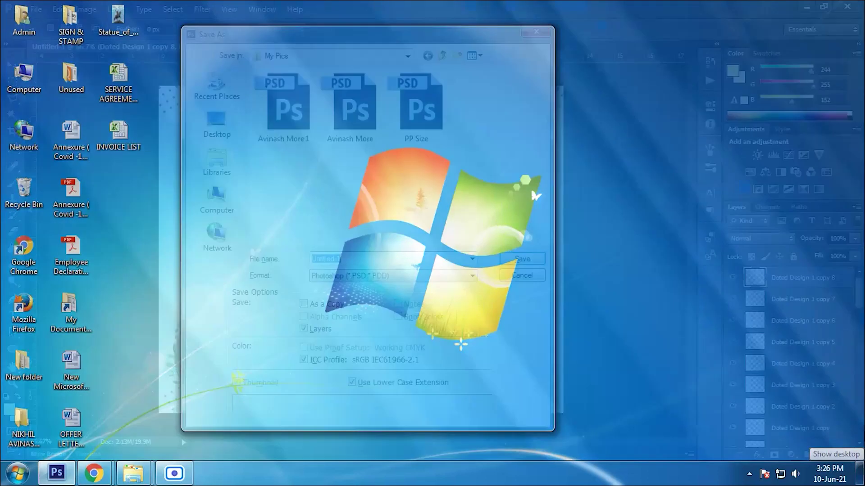
left_click(522, 276)
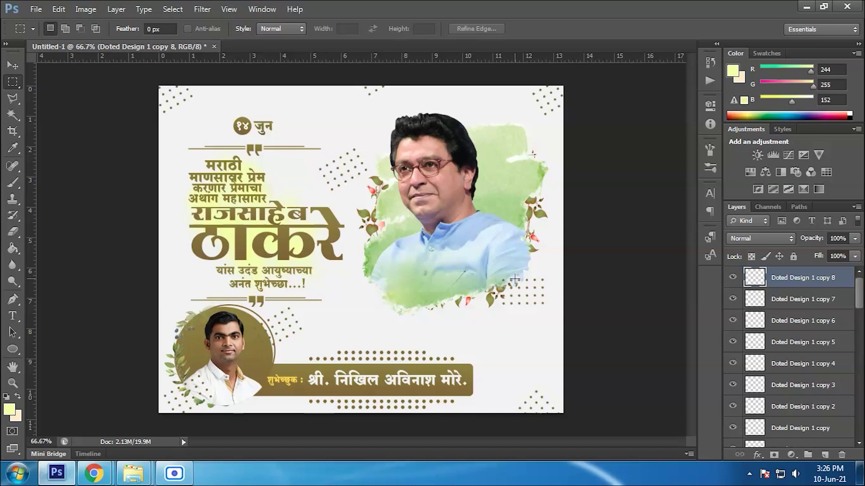
Start saving the banner and choose the New Style Birthday Banner 2021 folder as its location
key("ctrl+s")
left_click(225, 196)
double_click(328, 131)
left_click(344, 151)
scroll(333, 153, "down", 3)
scroll(306, 157, "up", 1)
double_click(301, 160)
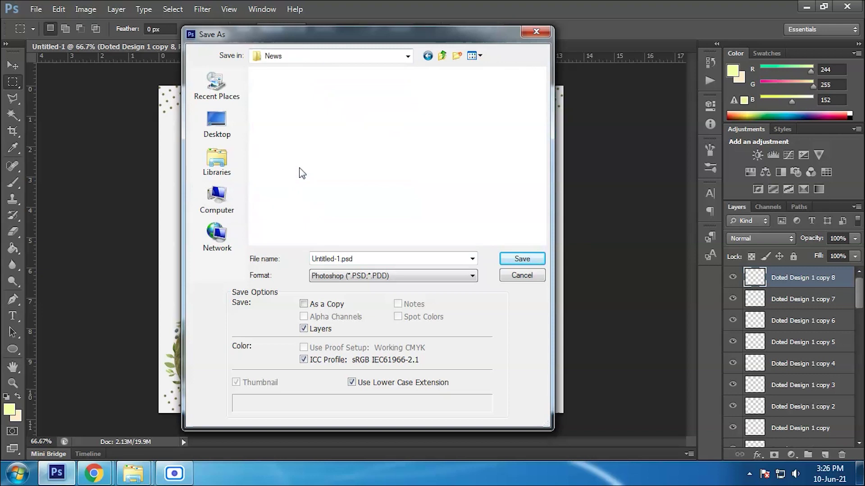
double_click(347, 104)
scroll(323, 219, "down", 1)
double_click(323, 208)
Name the file Rajsaheb Thackeray Birthday Banner 2021 and save it in Photoshop PSD format
double_click(372, 255)
type("RajS")
key("BackSpace")
type("saheb Thackeray Birthday Banner 2021")
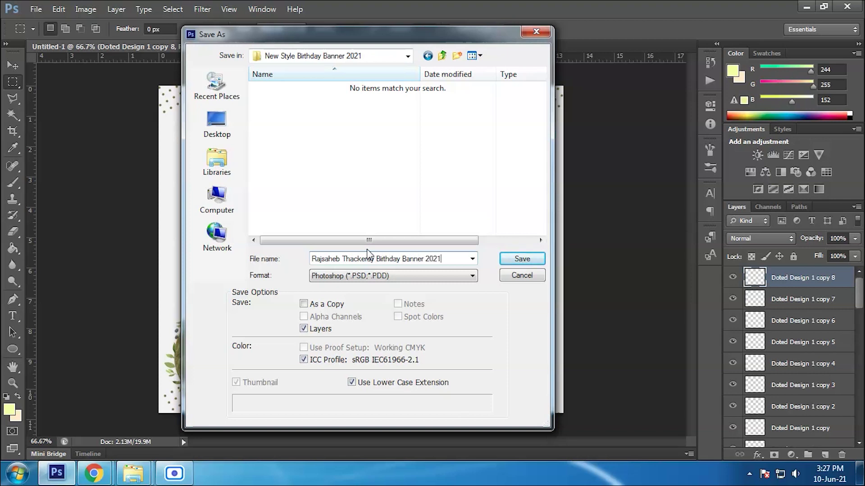
left_click(518, 258)
left_click(565, 143)
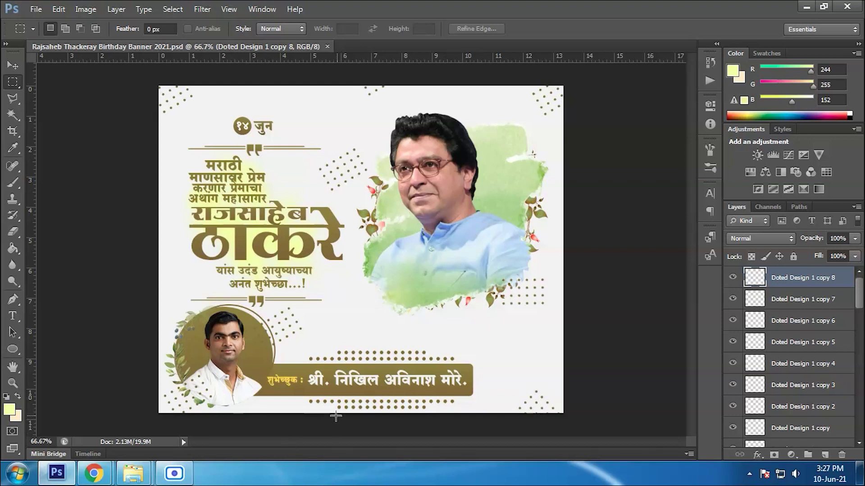
scroll(775, 399, "down", 10)
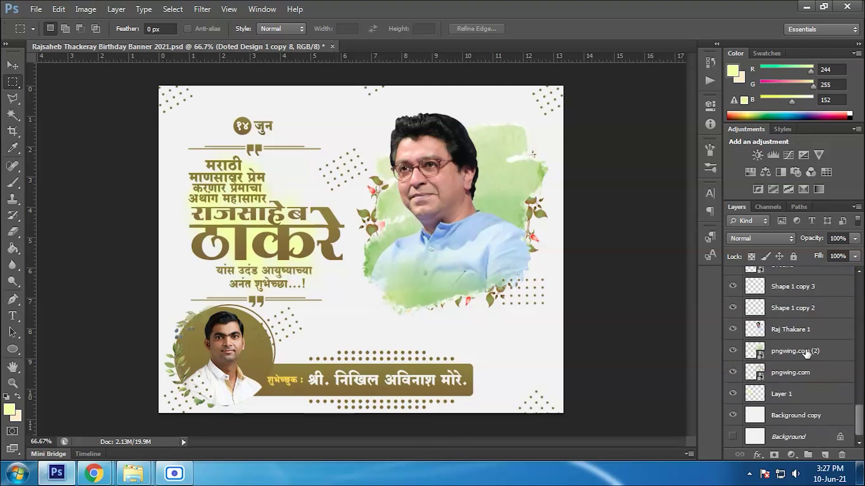
left_click(806, 353)
left_click(758, 455)
left_click(785, 387)
left_click(840, 139)
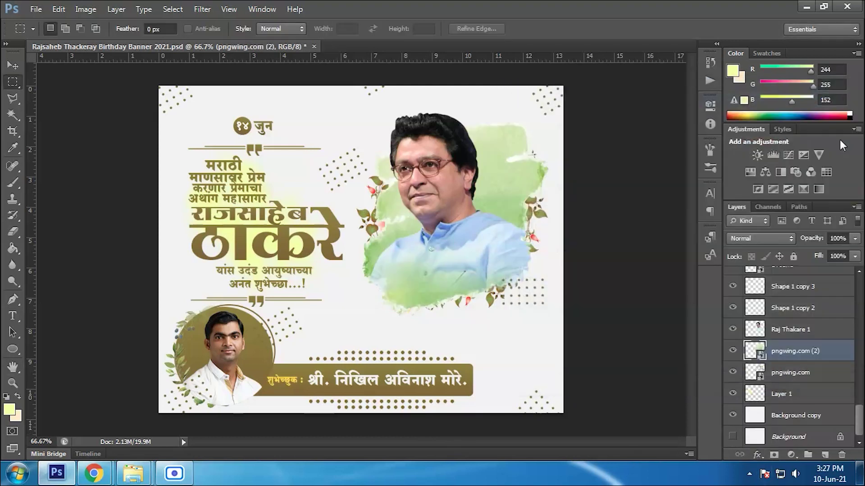
Rasterize the green paint splash layer and recolor it pink with Hue/Saturation at hue -108, saturation +72 and lightness -1
right_click(821, 351)
left_click(728, 153)
key("ctrl+u")
left_click_drag(681, 147, 732, 149)
left_click_drag(681, 178, 705, 179)
left_click_drag(733, 153, 636, 150)
mouse_move(669, 208)
left_mouse_down()
mouse_move(688, 209)
mouse_move(680, 208)
left_mouse_up()
left_click_drag(709, 177, 729, 180)
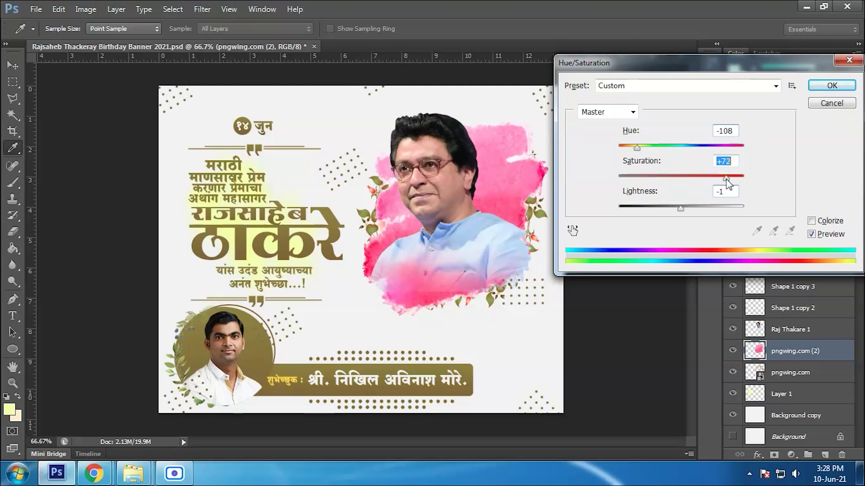
left_click(832, 86)
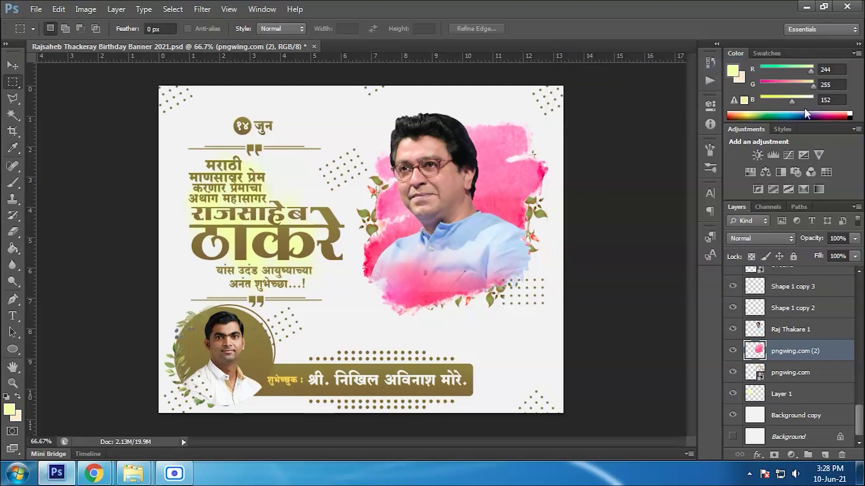
Blend the lower shirt of the large portrait into the pink paint splash with the Eraser at 60% opacity
left_click(761, 331)
left_click(13, 231)
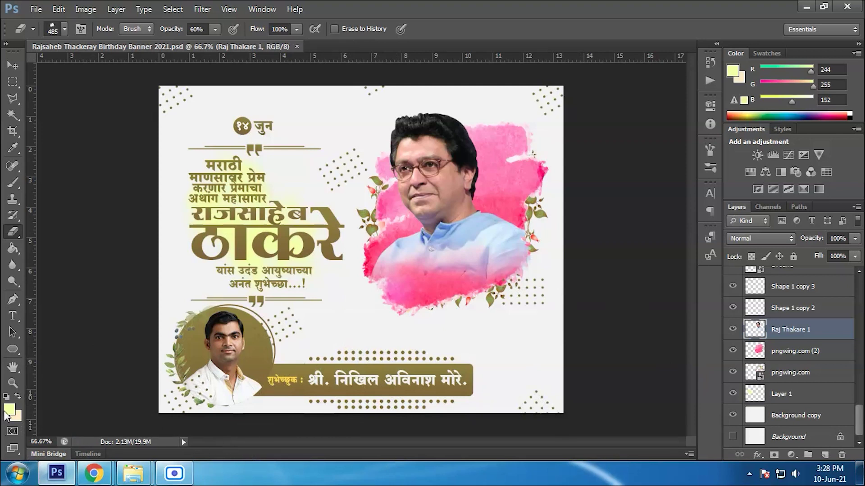
left_click(13, 383)
right_click(334, 271)
left_click(343, 281)
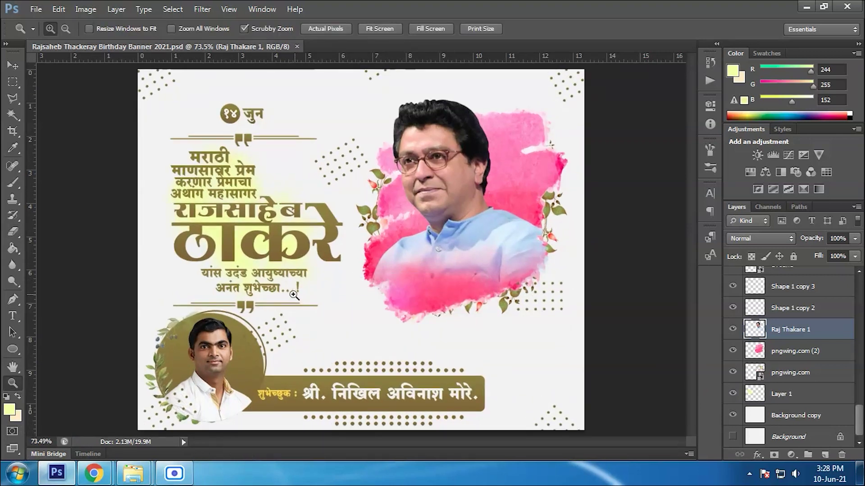